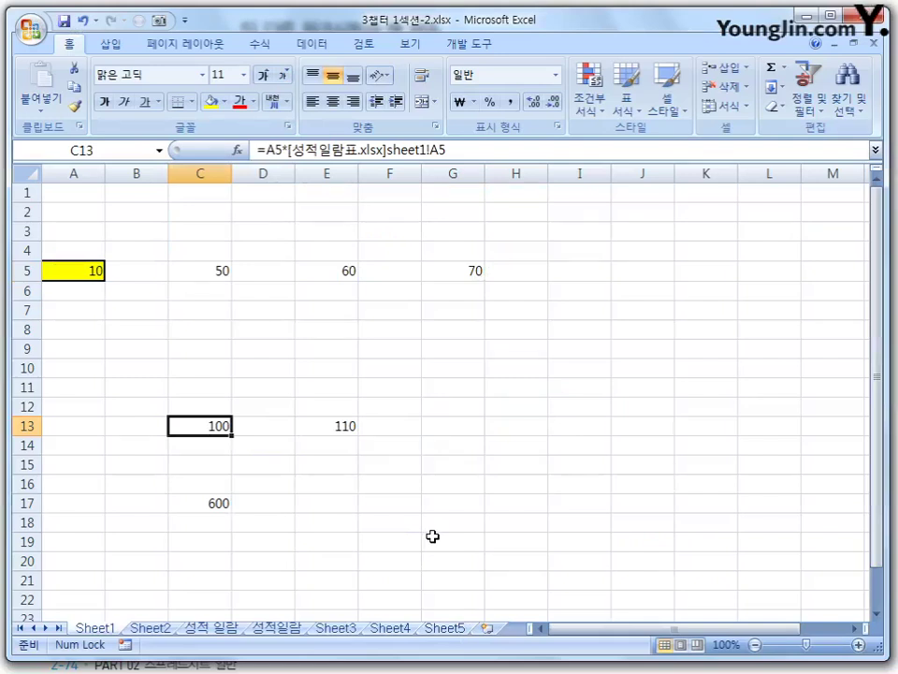
# Follow the external reference in E13 to its source cell in 성적 일람표.xlsx, and return to 3챕터 1섹션-2.xlsx
pyautogui.click(345, 427)
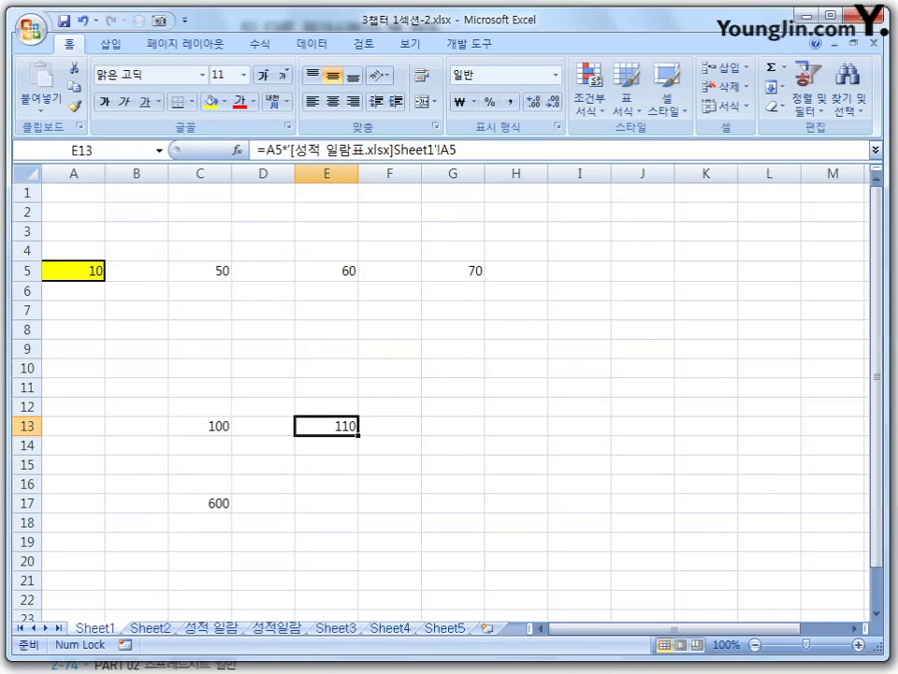
pyautogui.hotkey('ctrl', '[')
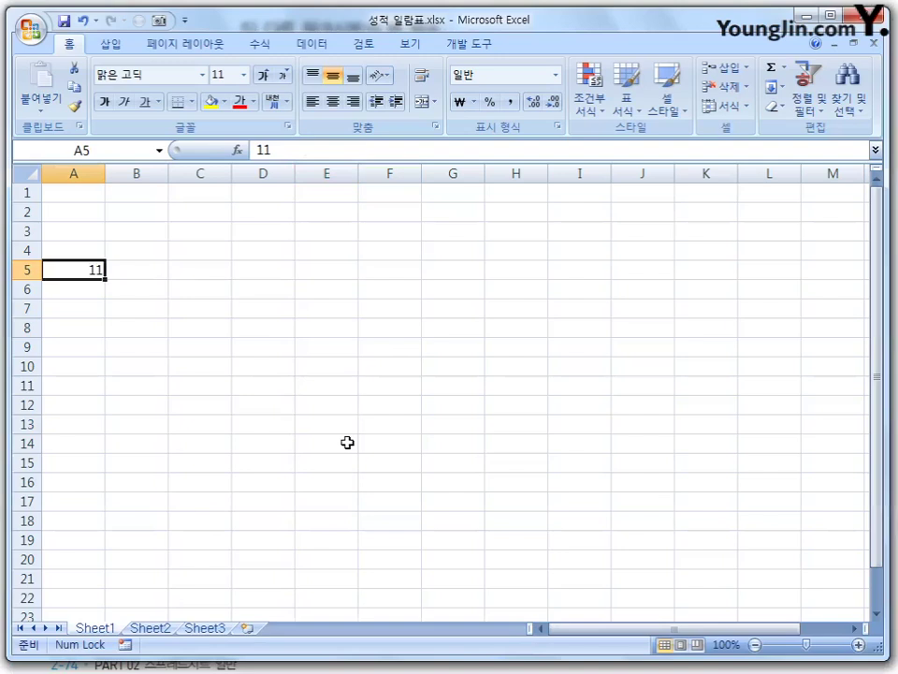
pyautogui.hotkey('ctrl', 'F6')
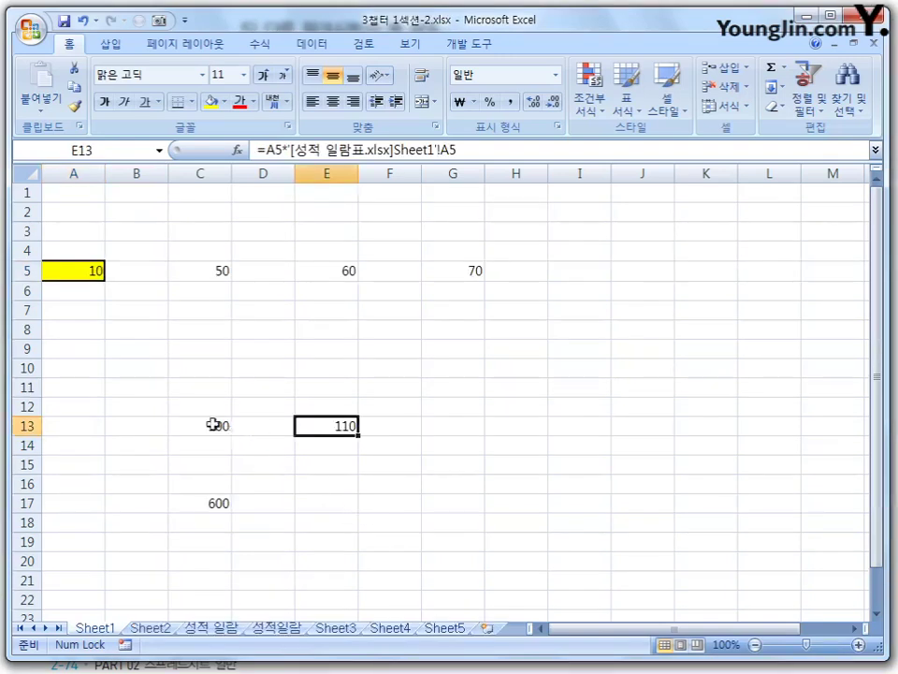
# Dismiss the Windows colour-scheme prompt without choosing an option, and select cell C13 to show its formula
pyautogui.click(214, 425)
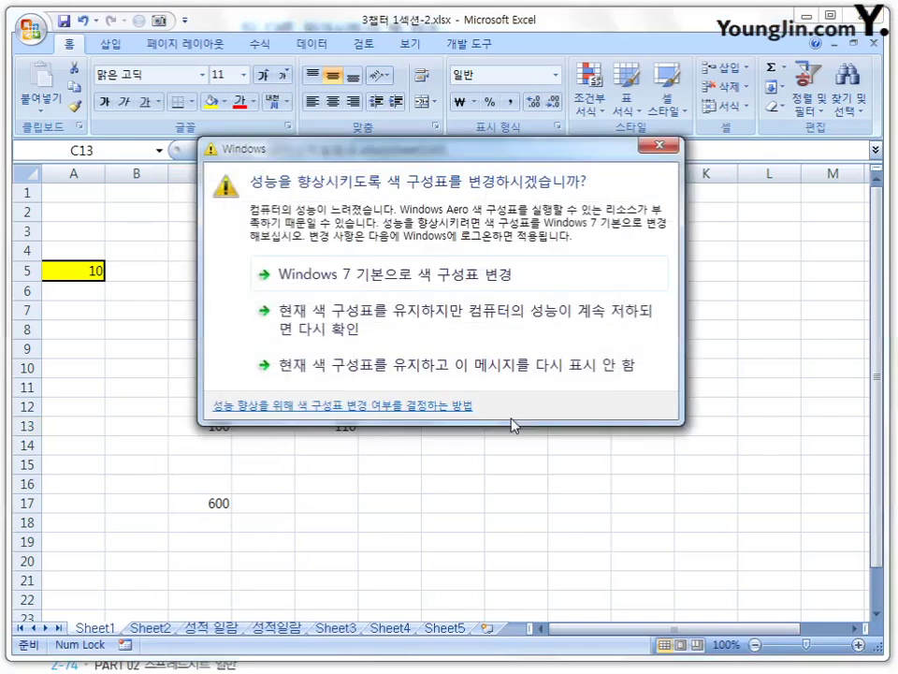
pyautogui.click(673, 147)
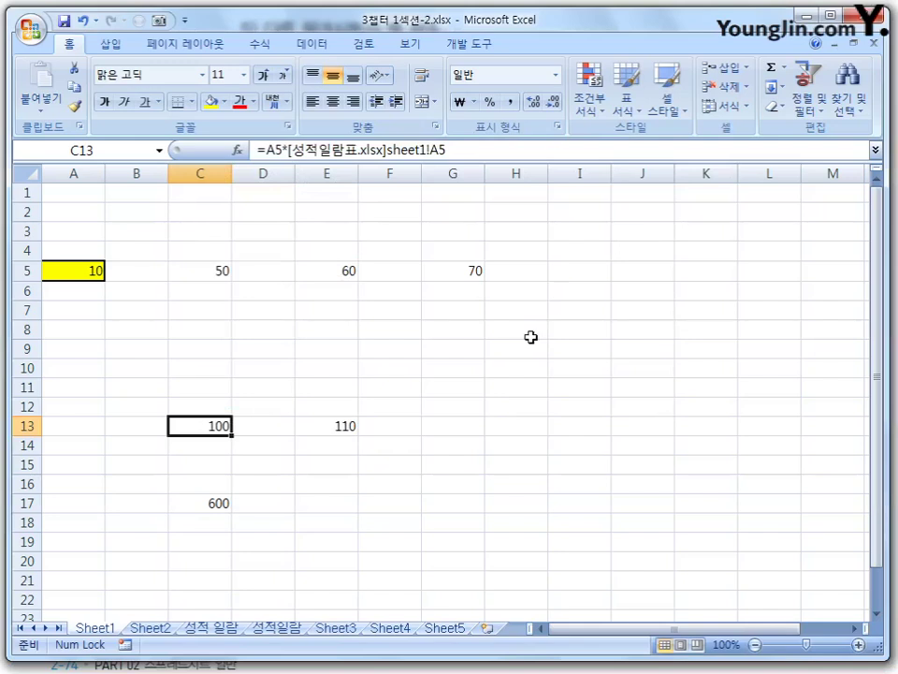
pyautogui.click(571, 387)
pyautogui.click(210, 426)
# Mark the bracketed workbook name, sheet name, exclamation mark and cell references in C13's formula with the annotation pen, and clear the marks
pyautogui.moveTo(296, 160); pyautogui.dragTo(365, 165)
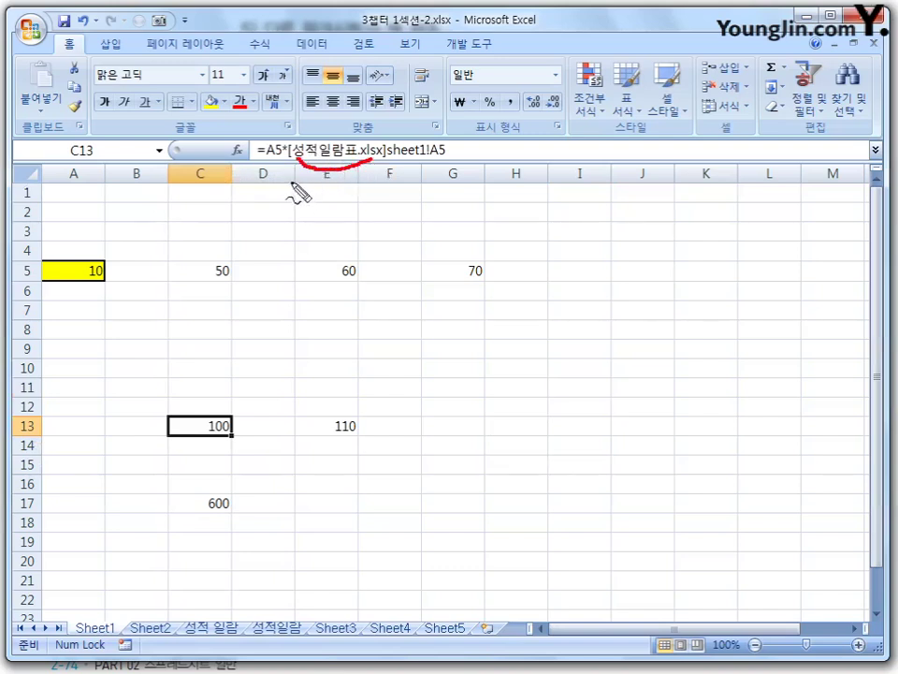
pyautogui.moveTo(297, 141); pyautogui.dragTo(296, 174)
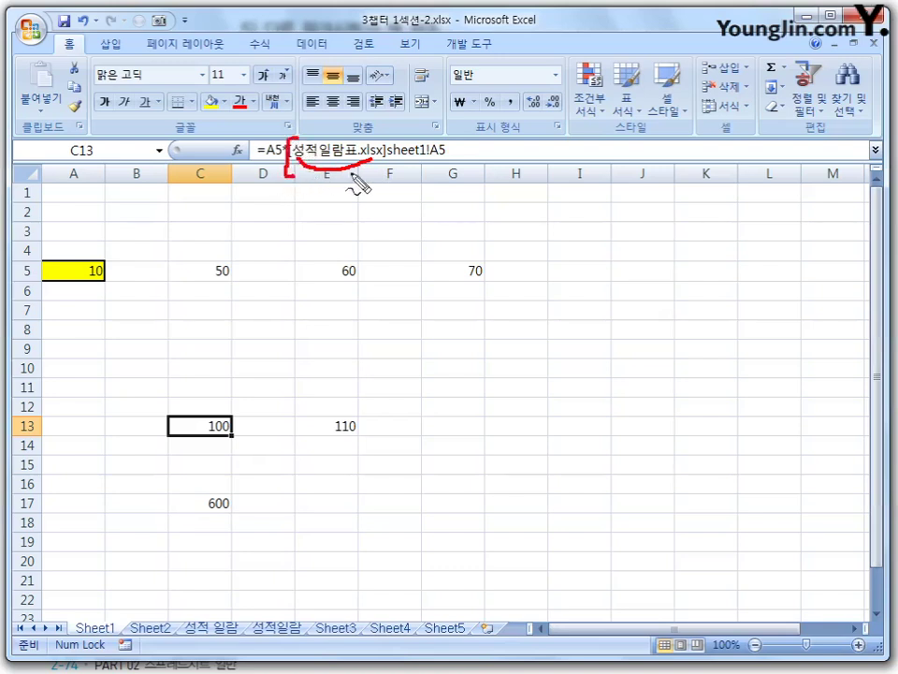
pyautogui.moveTo(377, 141)
pyautogui.mouseDown()
pyautogui.moveTo(388, 168)
pyautogui.moveTo(370, 175)
pyautogui.moveTo(431, 161)
pyautogui.moveTo(427, 178)
pyautogui.moveTo(447, 158)
pyautogui.mouseUp()
pyautogui.click(425, 185)
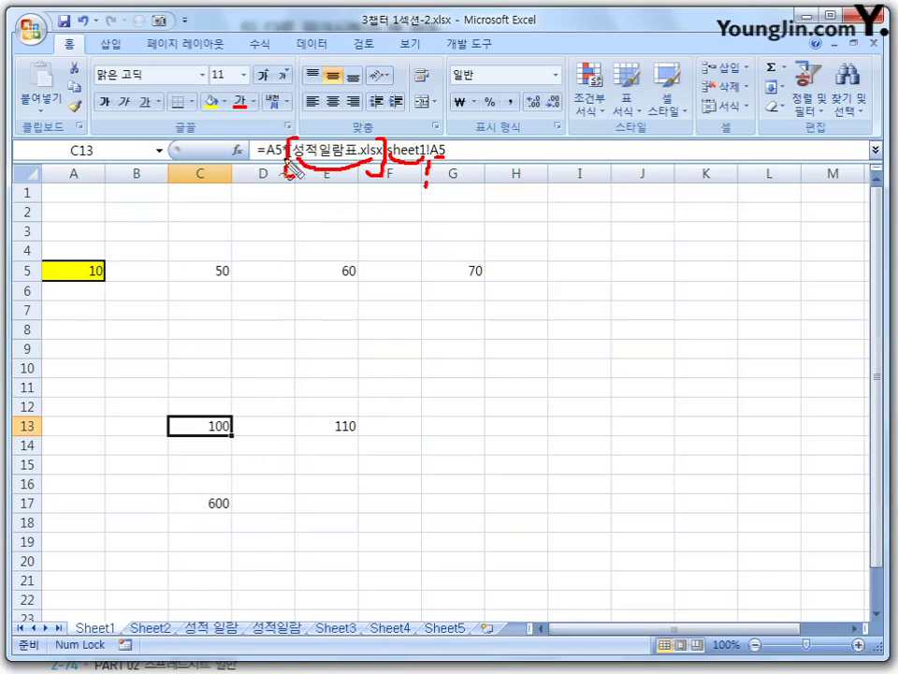
pyautogui.moveTo(284, 151); pyautogui.dragTo(258, 150)
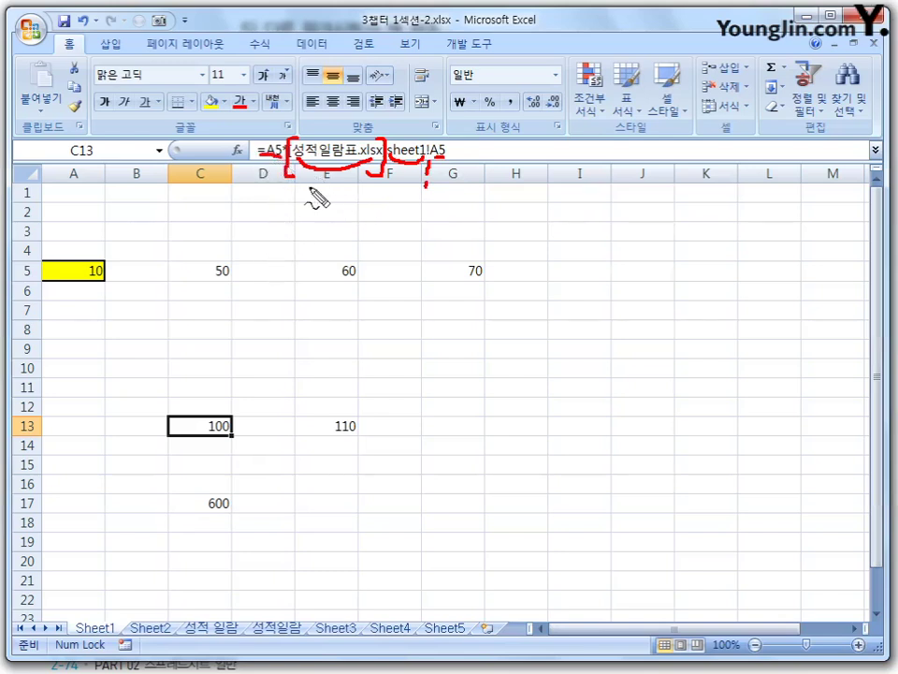
pyautogui.press('Escape')
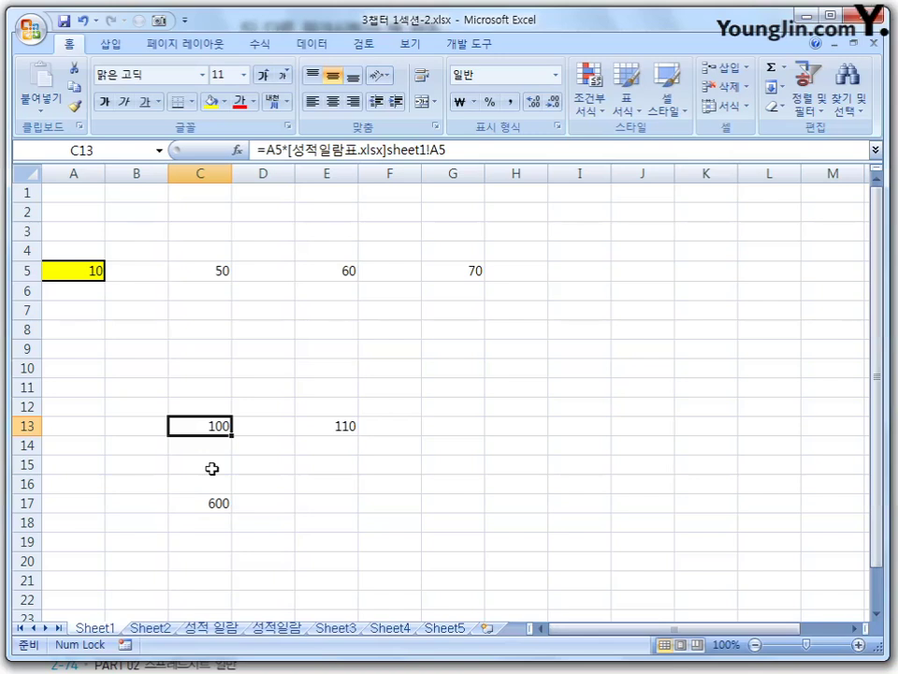
# Examine the single quotation marks enclosing the workbook and sheet names in E13's formula, leaving the formula as it is
pyautogui.click(468, 430)
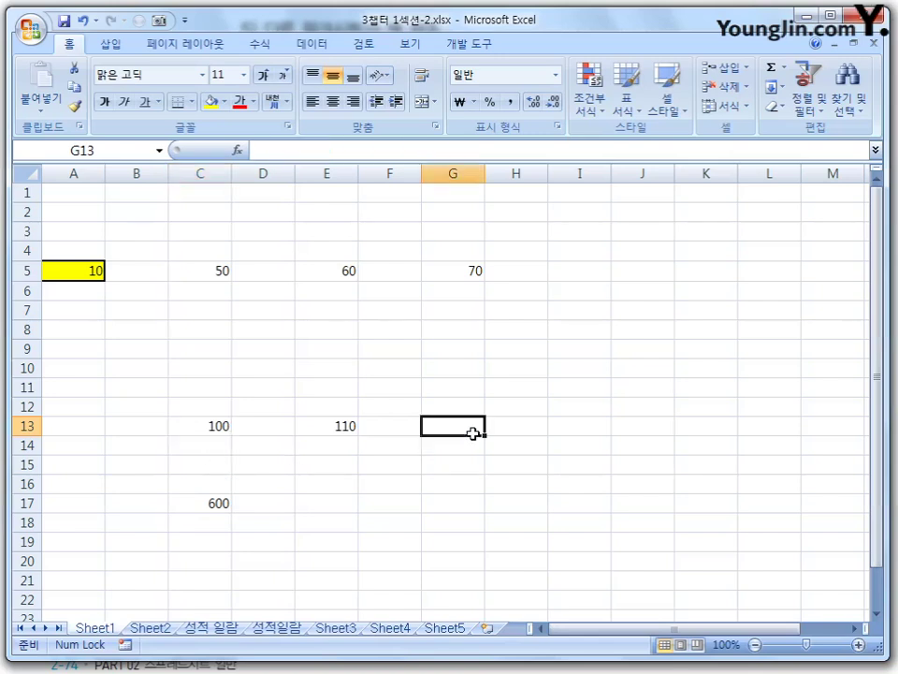
pyautogui.click(352, 429)
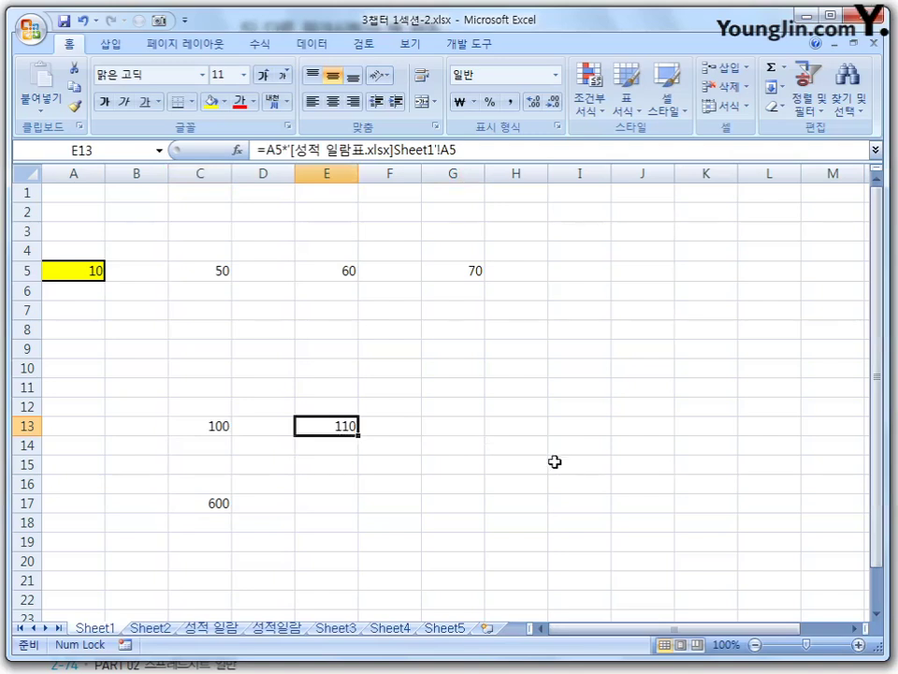
pyautogui.press('F2')
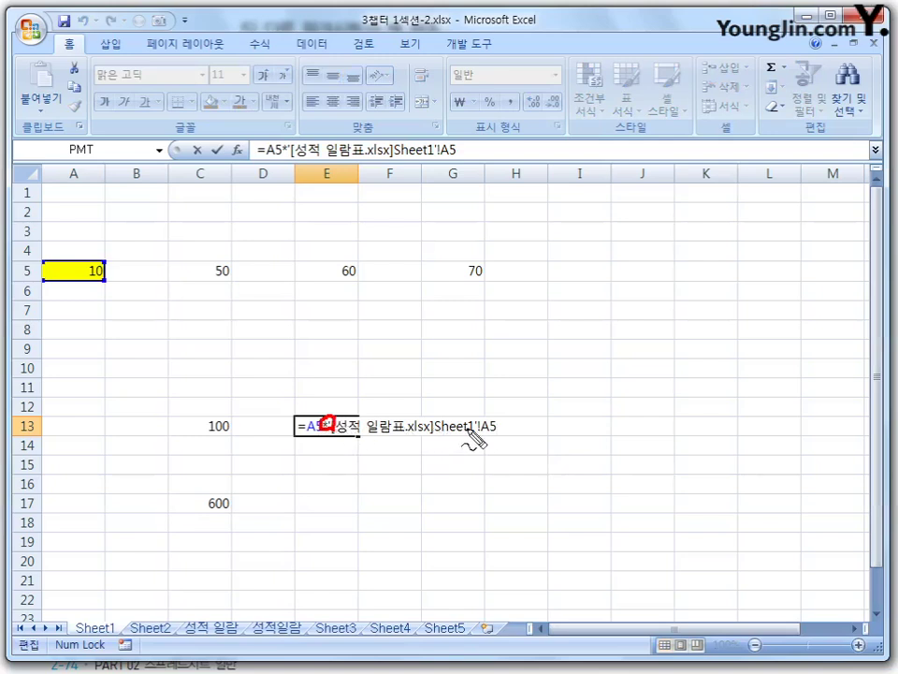
pyautogui.moveTo(479, 428); pyautogui.dragTo(485, 426)
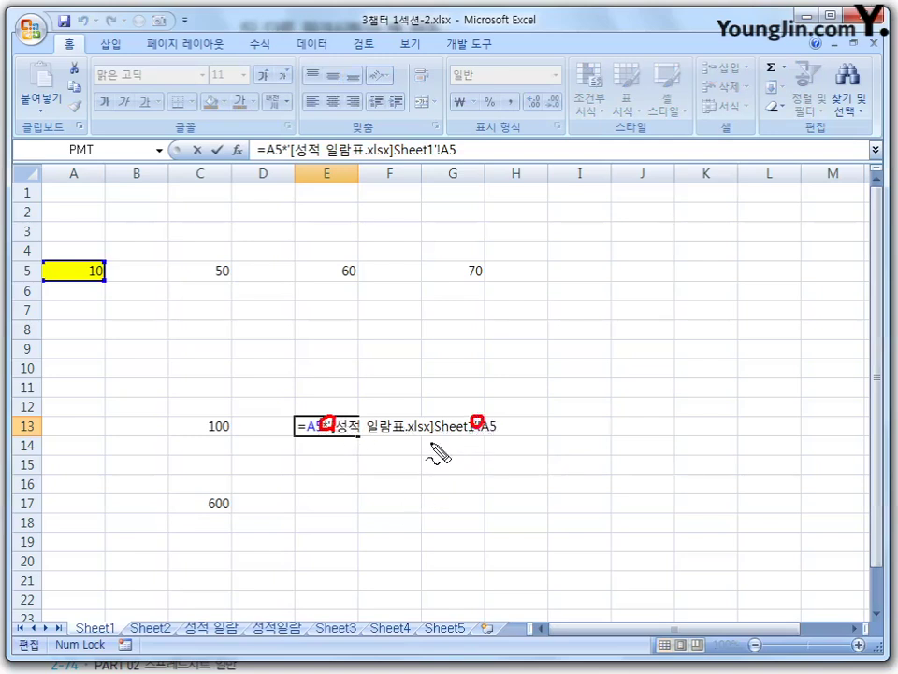
pyautogui.press('Escape')
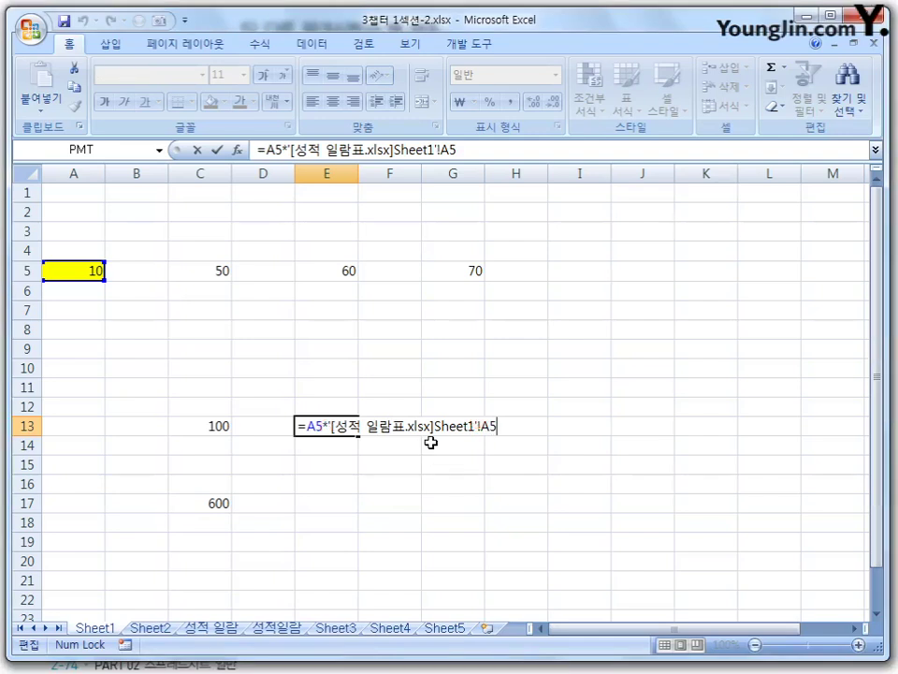
pyautogui.press('Return')
pyautogui.press('Up')
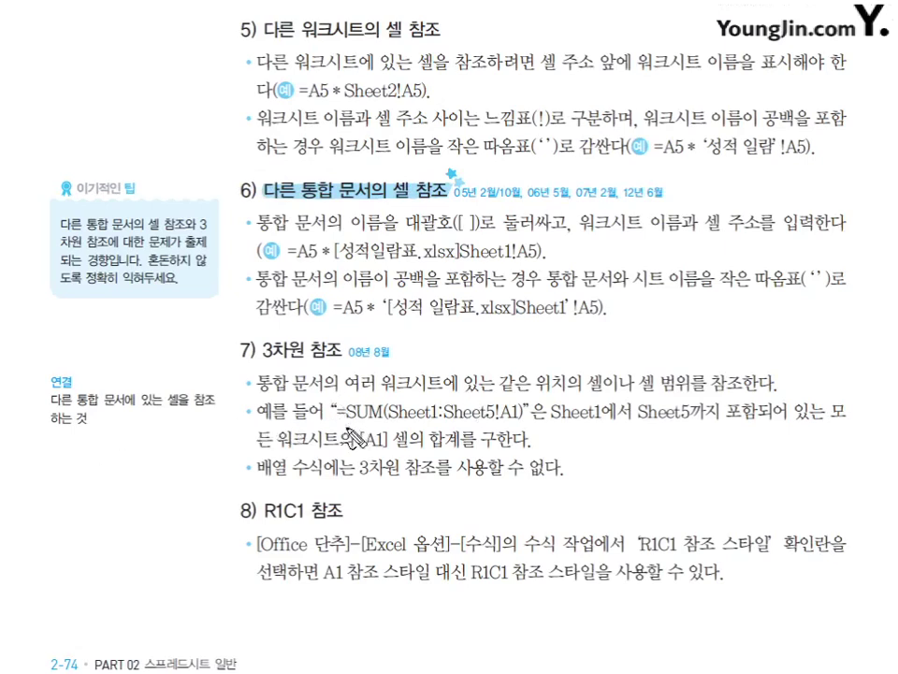
pyautogui.moveTo(343, 420); pyautogui.dragTo(380, 420)
pyautogui.moveTo(315, 297)
pyautogui.mouseDown()
pyautogui.moveTo(305, 314)
pyautogui.moveTo(335, 312)
pyautogui.moveTo(343, 298)
pyautogui.moveTo(369, 306)
pyautogui.mouseUp()
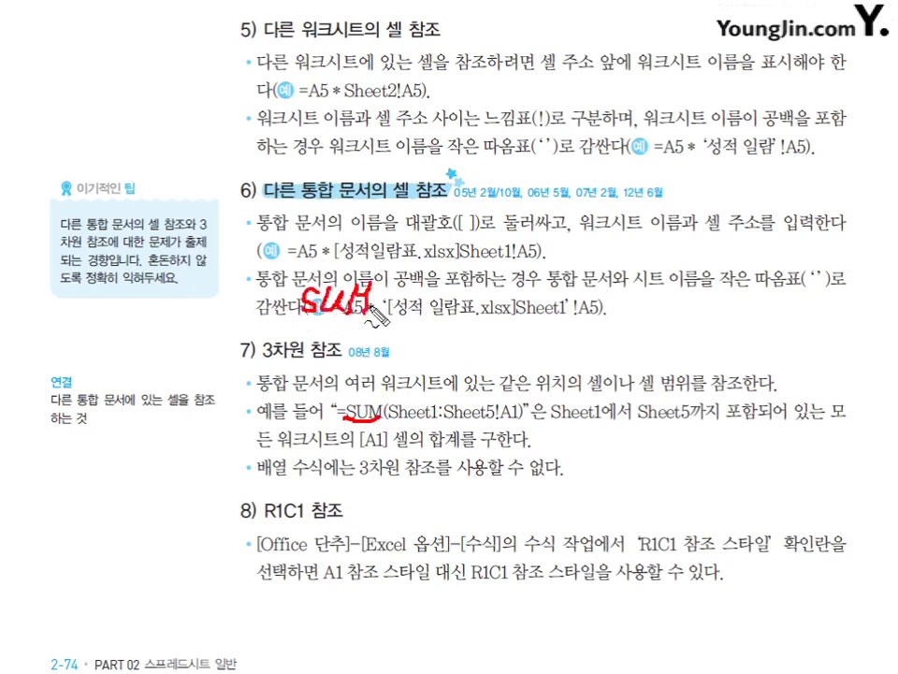
pyautogui.moveTo(408, 268); pyautogui.dragTo(413, 278)
pyautogui.moveTo(402, 286)
pyautogui.mouseDown()
pyautogui.moveTo(404, 298)
pyautogui.moveTo(419, 281)
pyautogui.moveTo(423, 307)
pyautogui.moveTo(442, 292)
pyautogui.mouseUp()
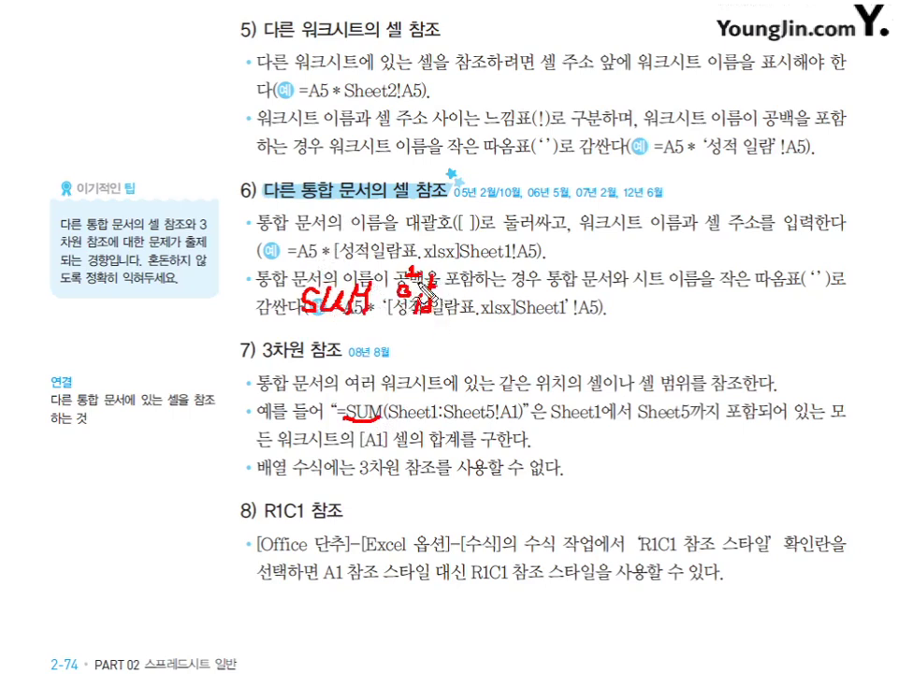
pyautogui.moveTo(298, 330); pyautogui.dragTo(365, 324)
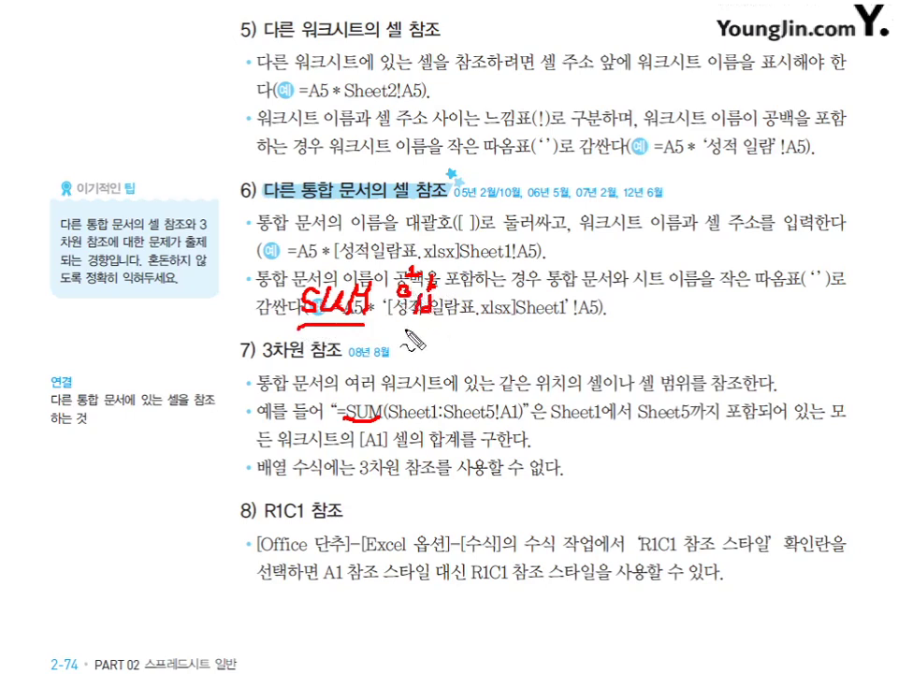
pyautogui.moveTo(424, 324)
pyautogui.mouseDown()
pyautogui.moveTo(436, 328)
pyautogui.moveTo(413, 298)
pyautogui.moveTo(435, 290)
pyautogui.moveTo(454, 310)
pyautogui.moveTo(445, 324)
pyautogui.mouseUp()
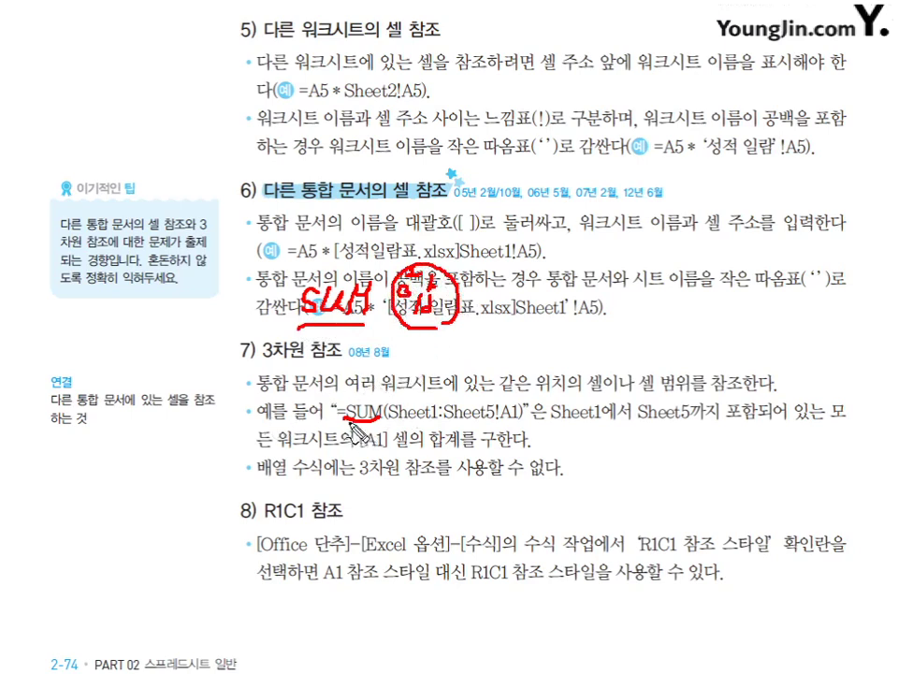
pyautogui.moveTo(385, 427)
pyautogui.mouseDown()
pyautogui.moveTo(474, 429)
pyautogui.moveTo(438, 449)
pyautogui.moveTo(433, 467)
pyautogui.moveTo(447, 479)
pyautogui.moveTo(434, 468)
pyautogui.mouseUp()
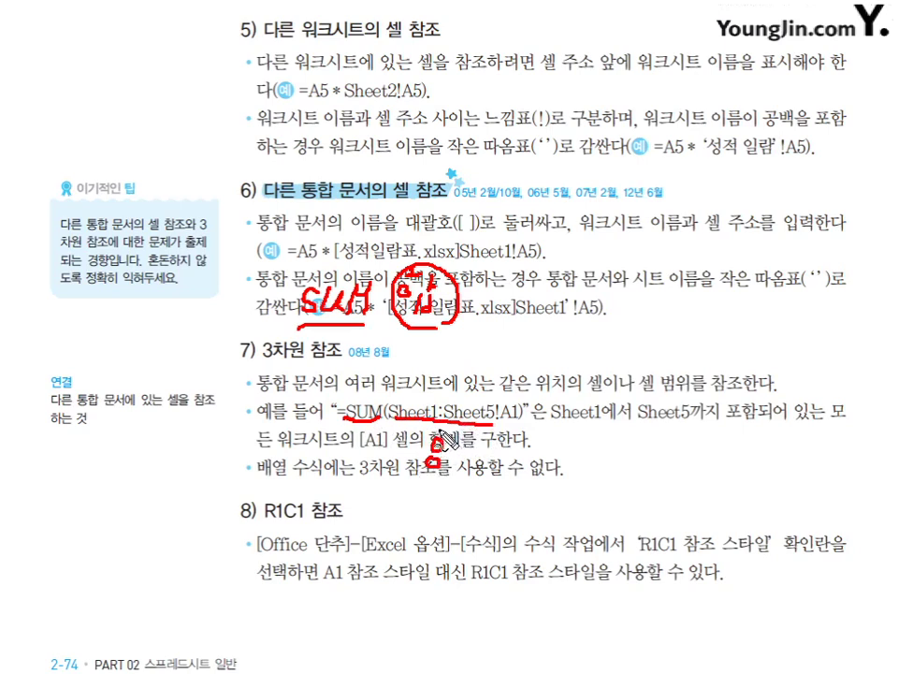
pyautogui.moveTo(501, 434); pyautogui.dragTo(494, 459)
pyautogui.click(486, 466)
pyautogui.moveTo(514, 402)
pyautogui.mouseDown()
pyautogui.moveTo(503, 414)
pyautogui.moveTo(512, 432)
pyautogui.mouseUp()
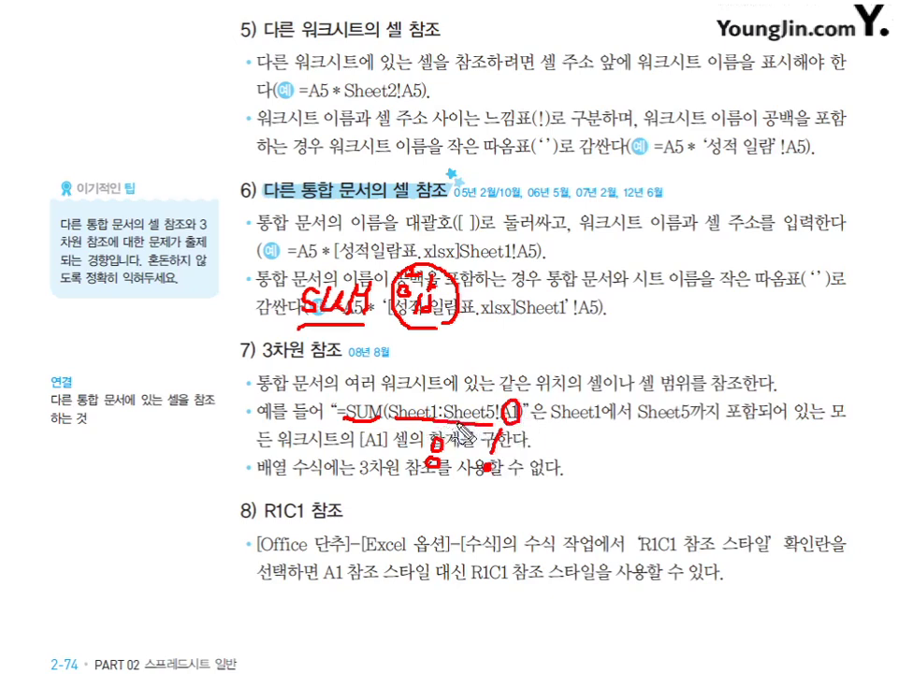
pyautogui.moveTo(473, 395)
pyautogui.mouseDown()
pyautogui.moveTo(560, 348)
pyautogui.moveTo(421, 367)
pyautogui.moveTo(394, 401)
pyautogui.mouseUp()
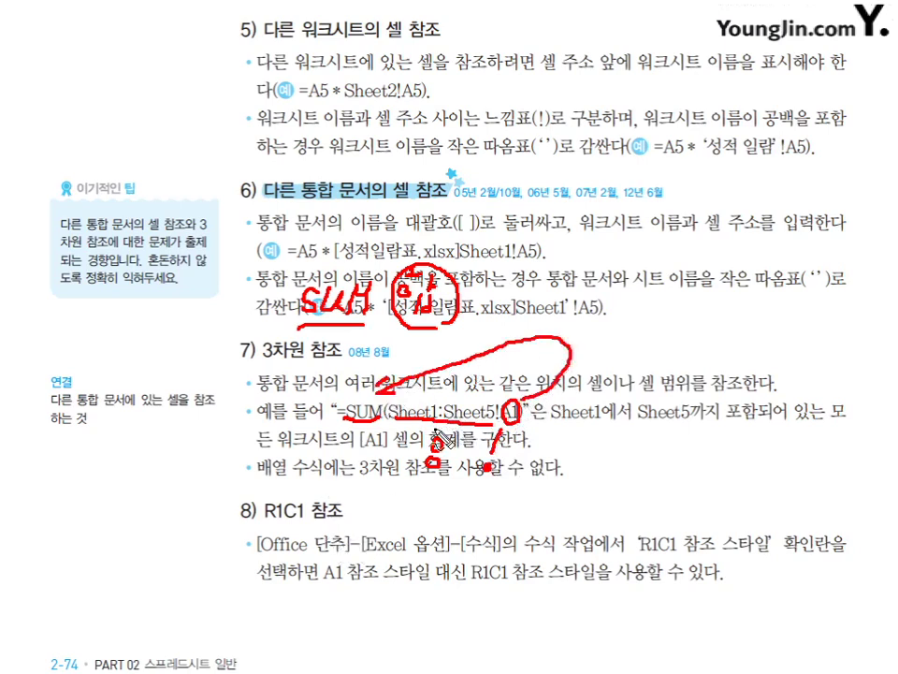
pyautogui.press('Escape')
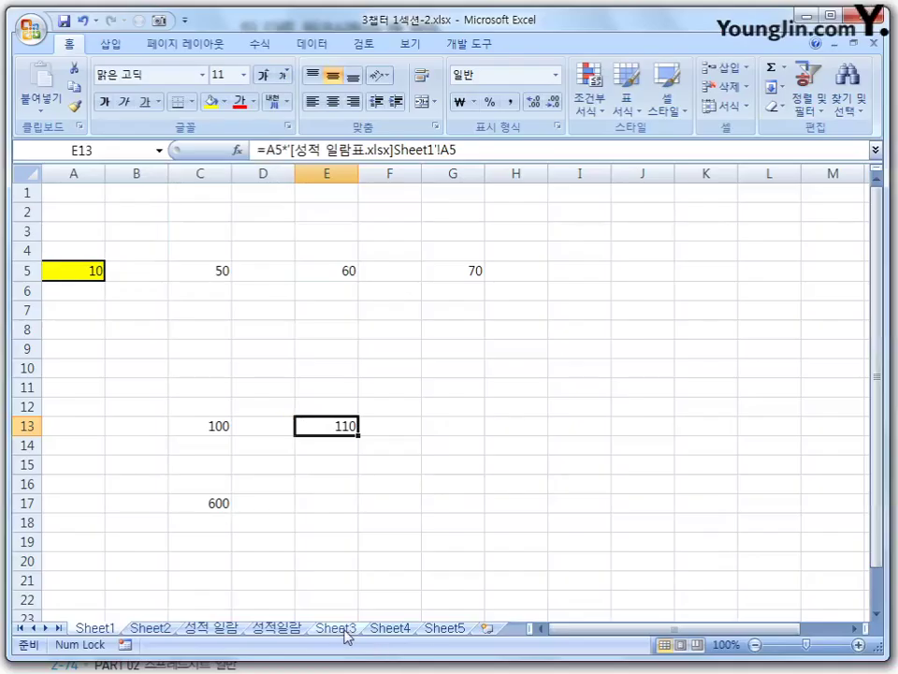
# Check the contents of cell A1 on Sheet3, Sheet4 and Sheet5
pyautogui.click(339, 627)
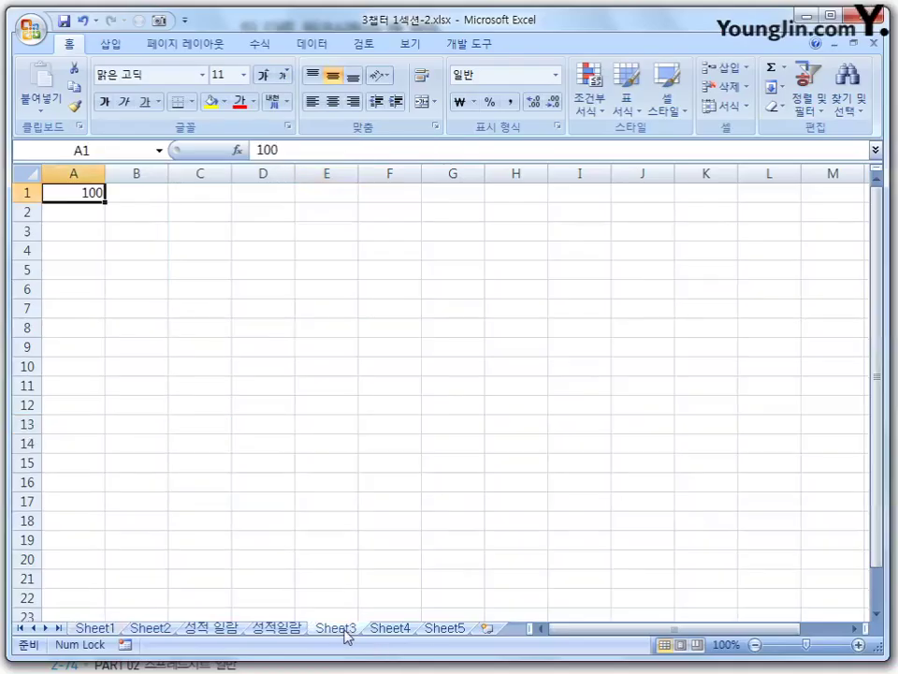
pyautogui.click(397, 635)
pyautogui.click(458, 630)
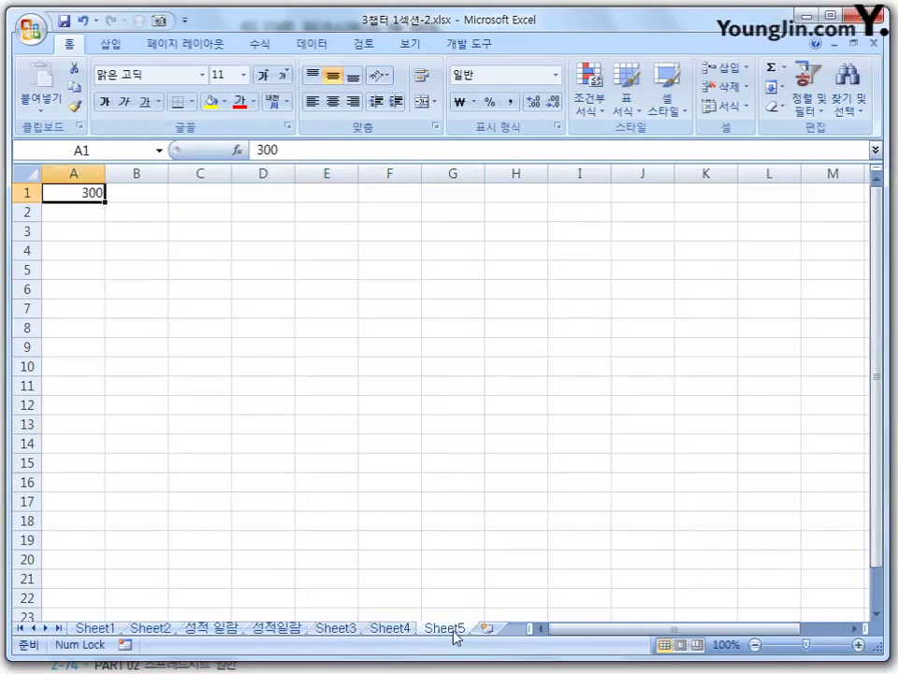
pyautogui.click(350, 635)
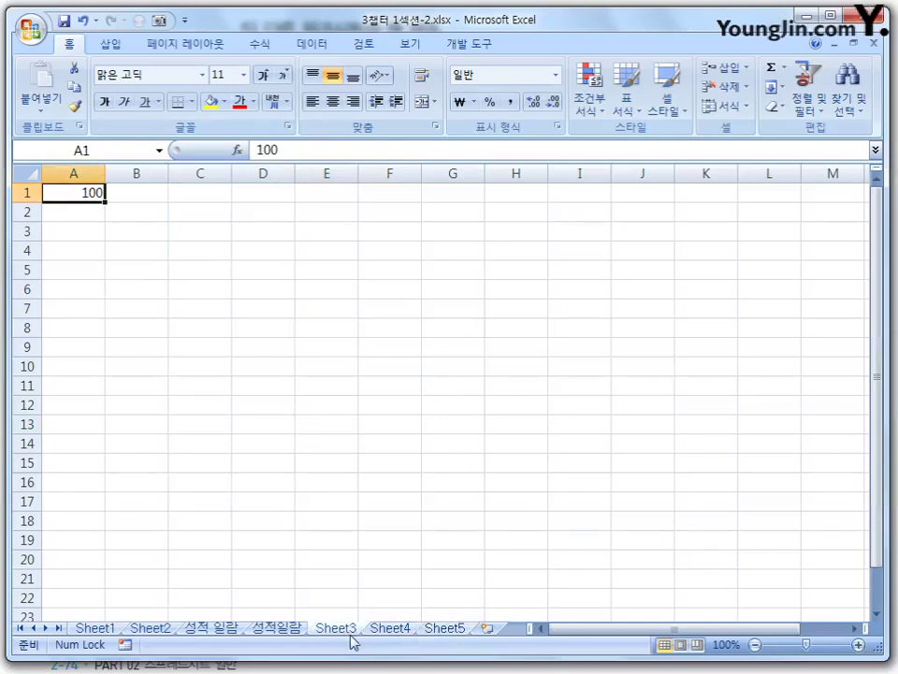
pyautogui.click(405, 637)
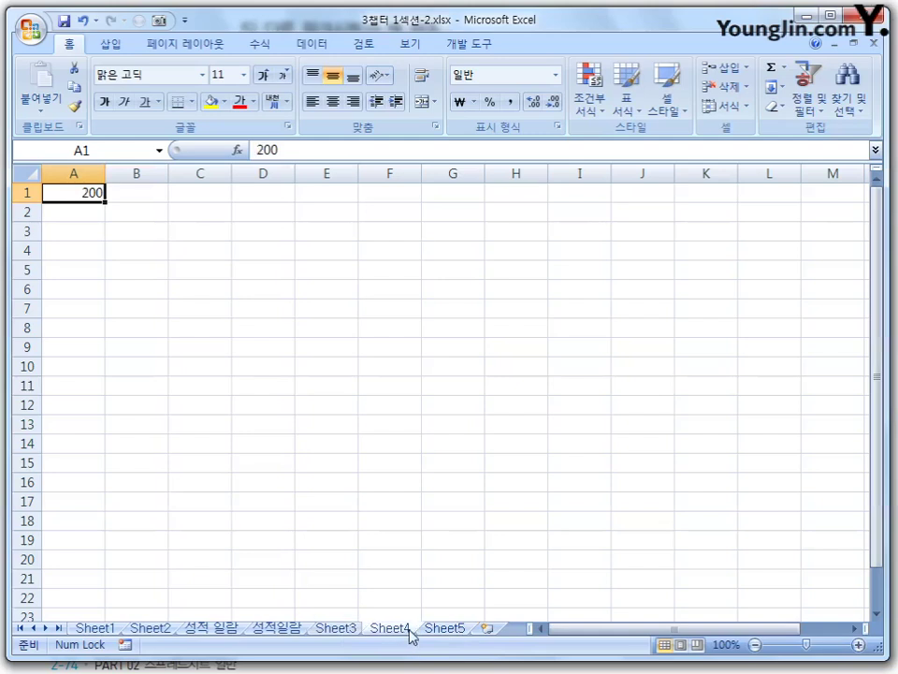
pyautogui.click(449, 636)
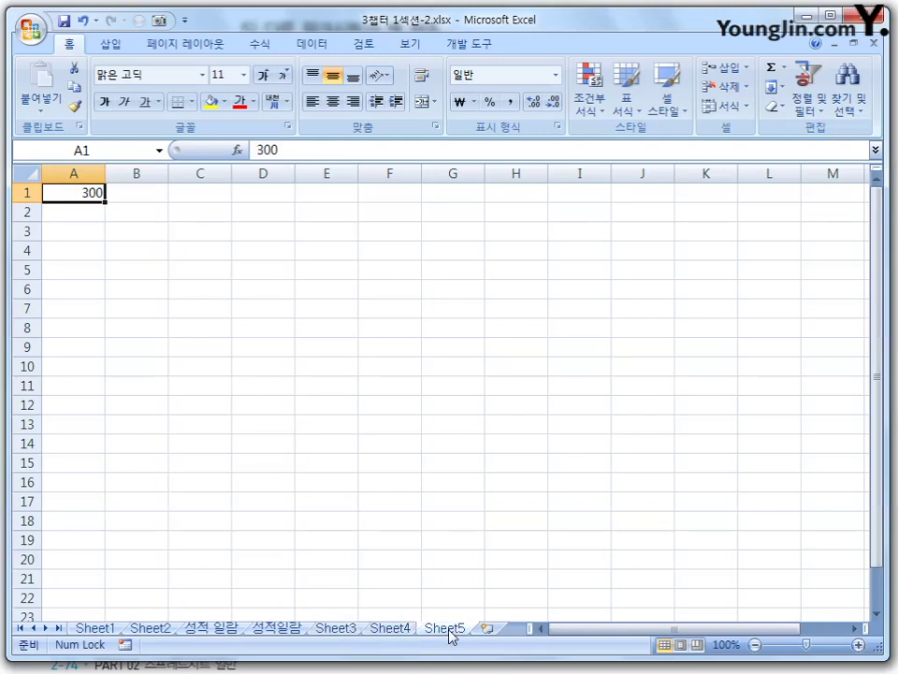
# Examine the 3-D SUM formula in Sheet1's cell C17, temporarily marking its function, sheet range and A1 reference
pyautogui.click(95, 627)
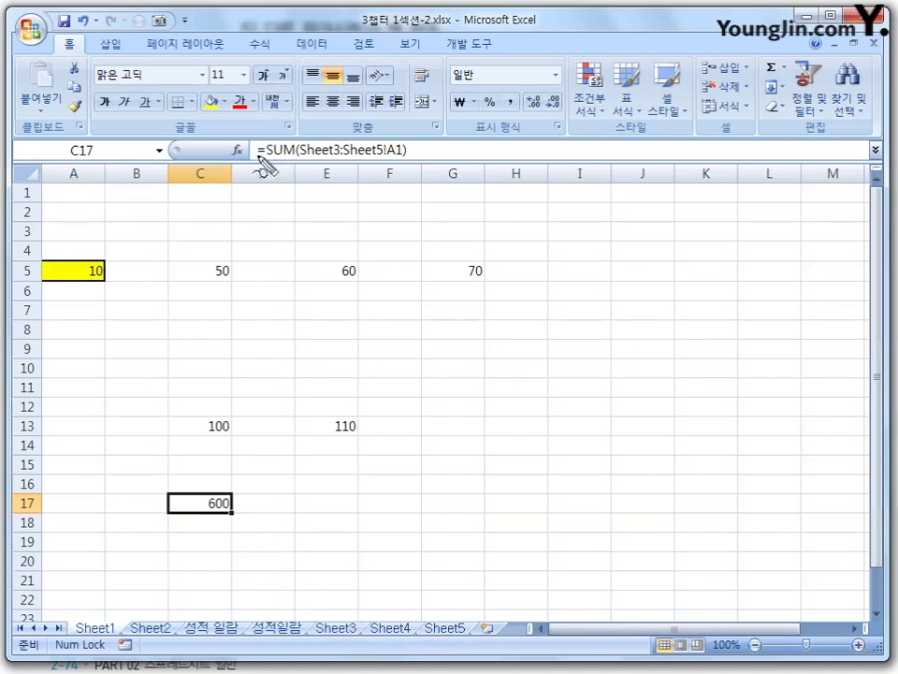
pyautogui.moveTo(263, 160)
pyautogui.mouseDown()
pyautogui.moveTo(379, 161)
pyautogui.moveTo(341, 179)
pyautogui.moveTo(347, 195)
pyautogui.moveTo(345, 186)
pyautogui.moveTo(387, 178)
pyautogui.moveTo(385, 192)
pyautogui.moveTo(408, 168)
pyautogui.moveTo(415, 191)
pyautogui.mouseUp()
pyautogui.moveTo(400, 182); pyautogui.dragTo(426, 192)
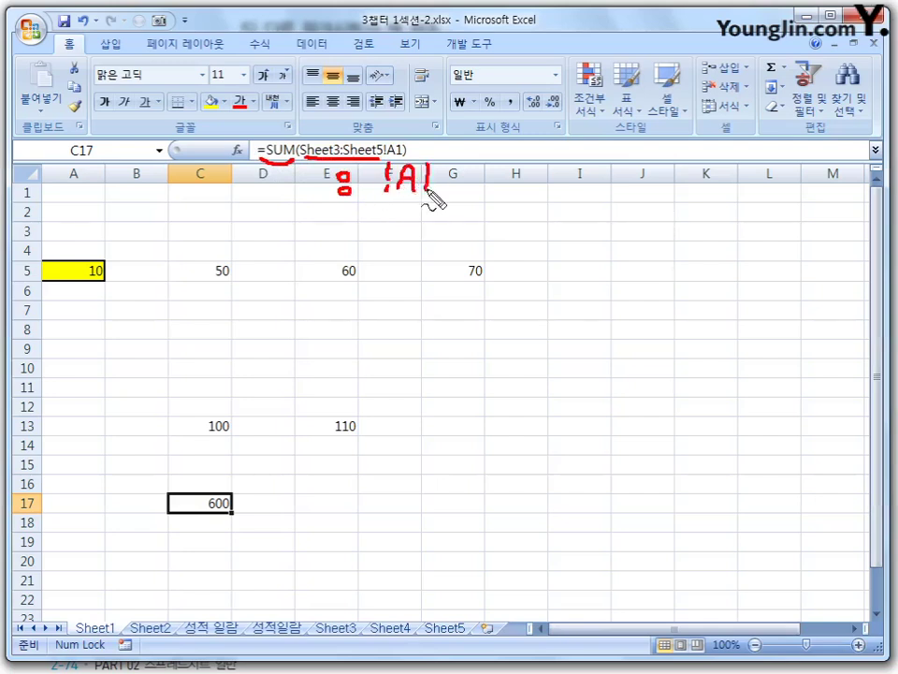
pyautogui.moveTo(324, 185)
pyautogui.mouseDown()
pyautogui.moveTo(321, 200)
pyautogui.moveTo(366, 215)
pyautogui.moveTo(367, 172)
pyautogui.moveTo(433, 199)
pyautogui.mouseUp()
pyautogui.moveTo(393, 228)
pyautogui.mouseDown()
pyautogui.moveTo(314, 241)
pyautogui.moveTo(287, 176)
pyautogui.mouseUp()
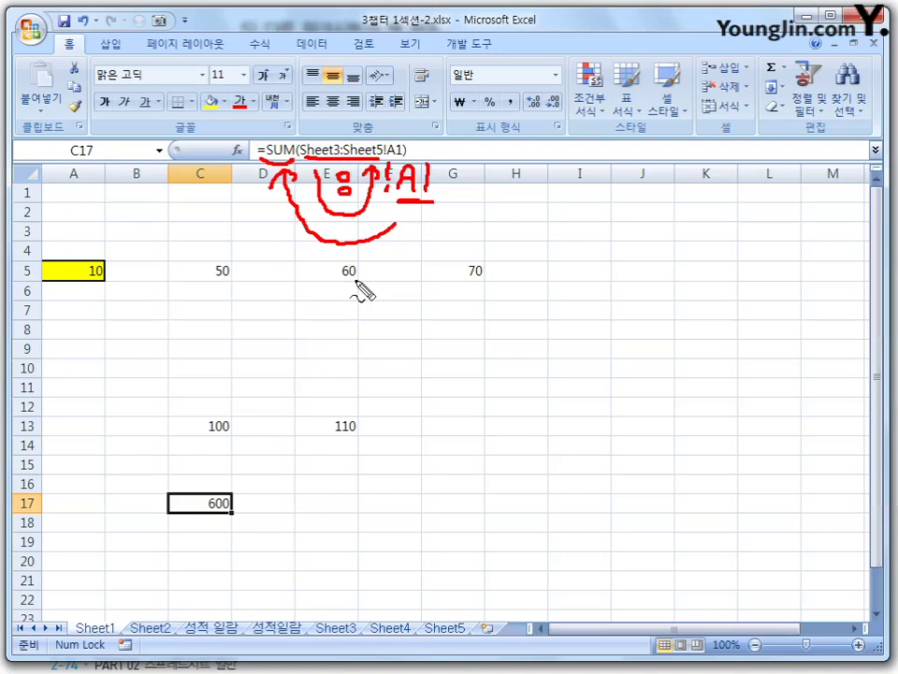
pyautogui.press('Escape')
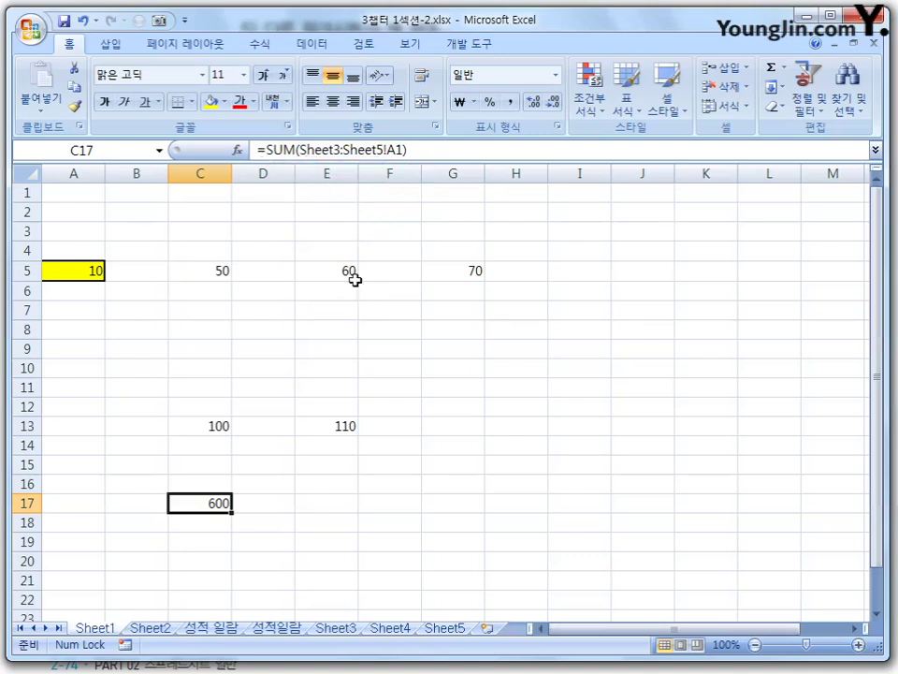
pyautogui.press('F2')
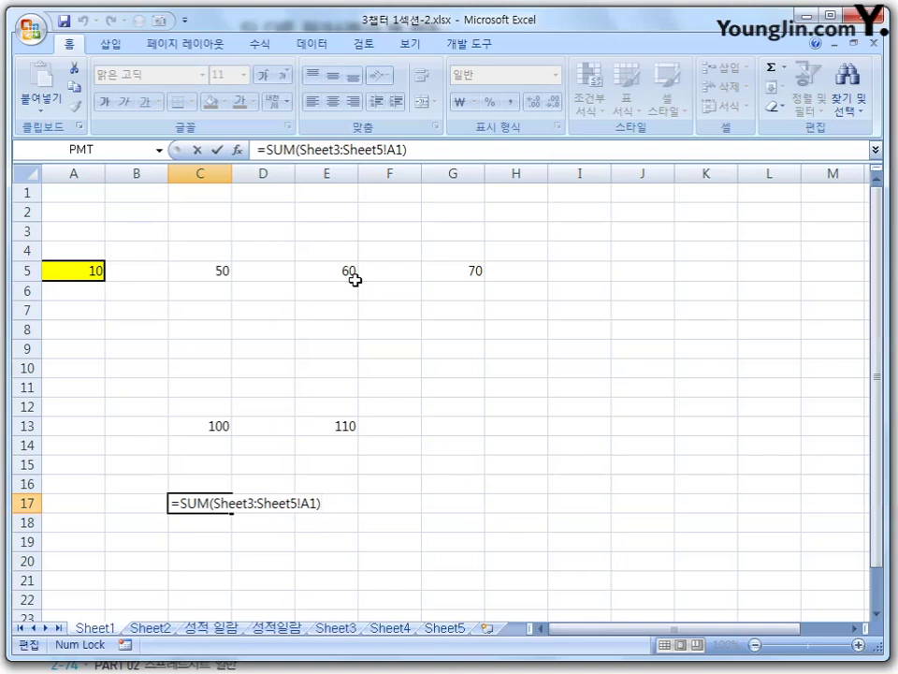
pyautogui.press('Return')
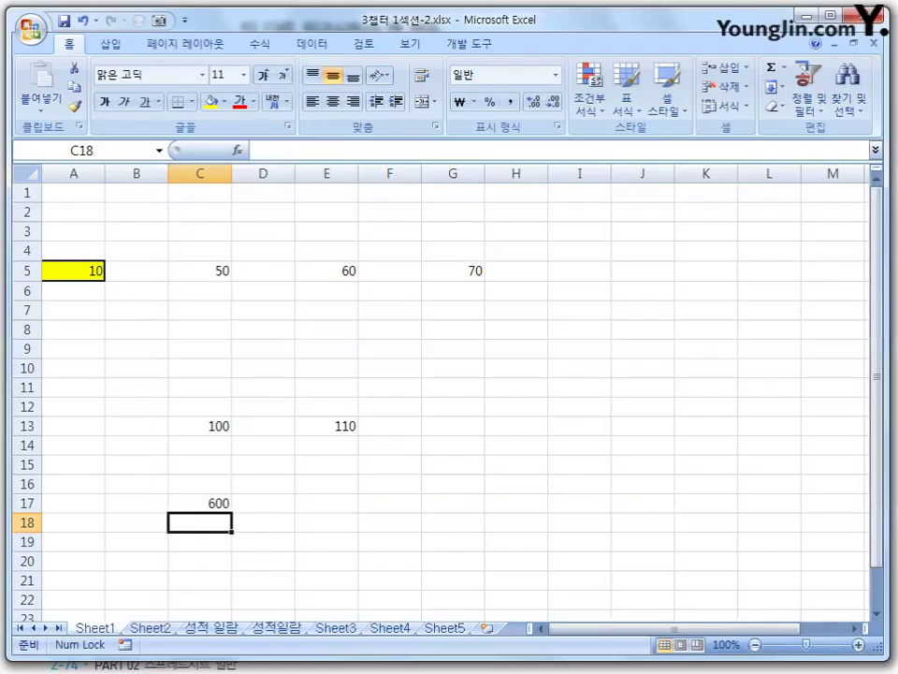
# Examine the lettered column headings A to G and the numbered row headings 1, 2 and 4 on Sheet1
pyautogui.click(86, 173)
pyautogui.click(138, 173)
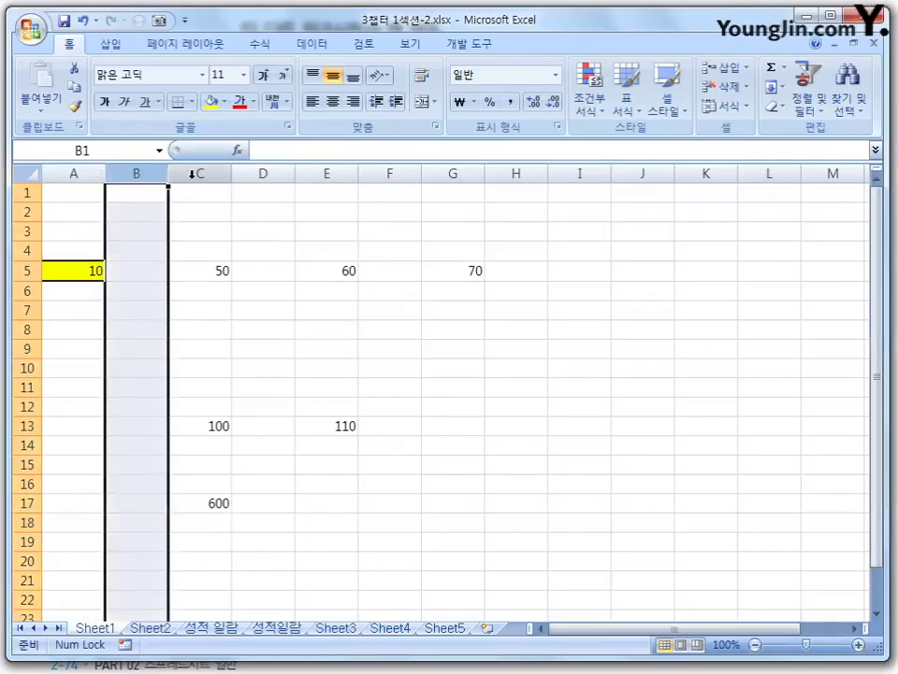
pyautogui.click(192, 173)
pyautogui.click(258, 173)
pyautogui.click(331, 174)
pyautogui.click(382, 171)
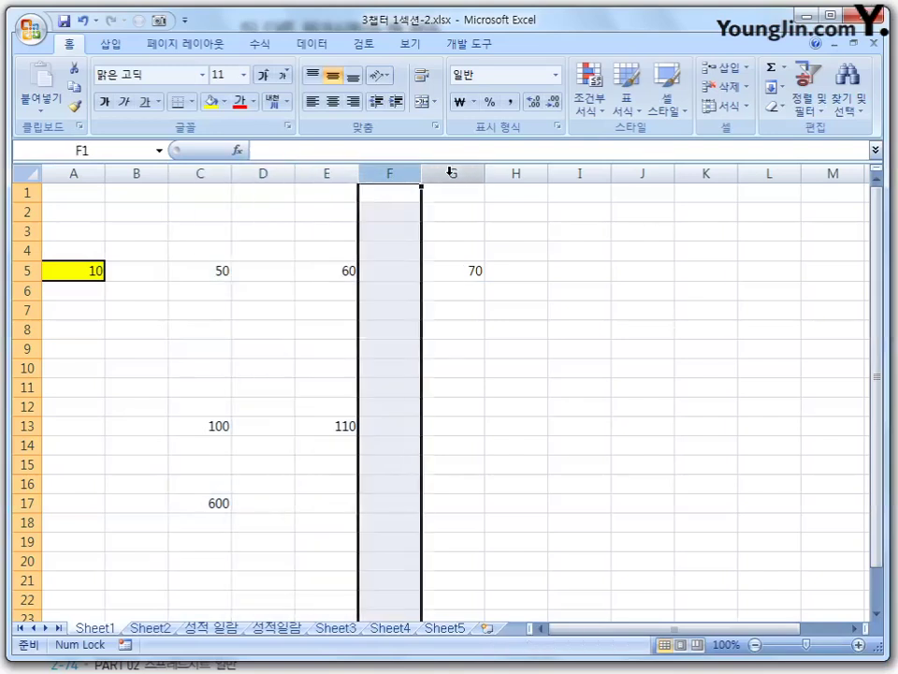
pyautogui.click(456, 173)
pyautogui.click(27, 192)
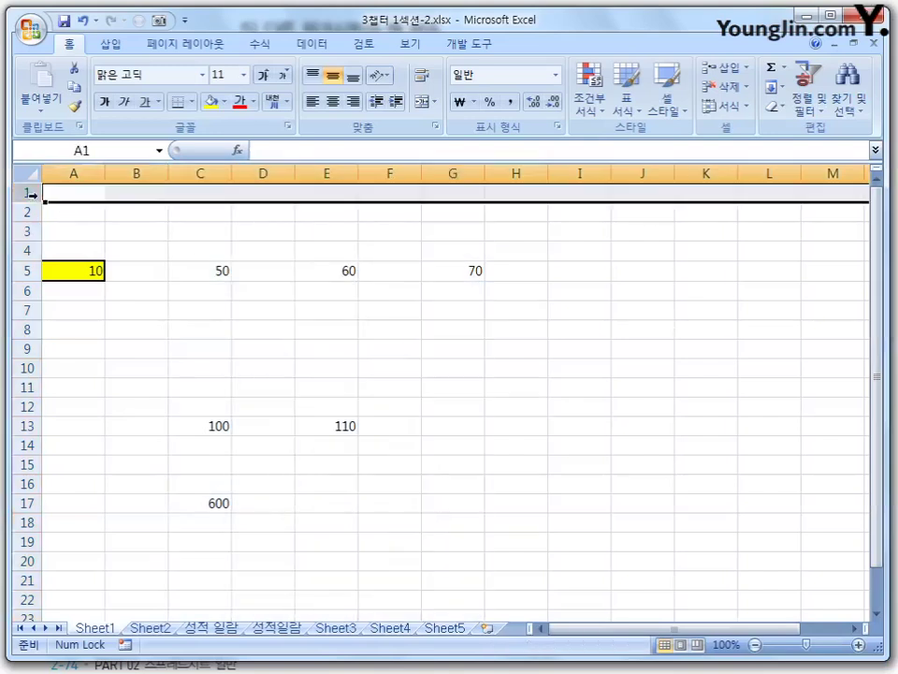
pyautogui.click(27, 212)
pyautogui.click(27, 250)
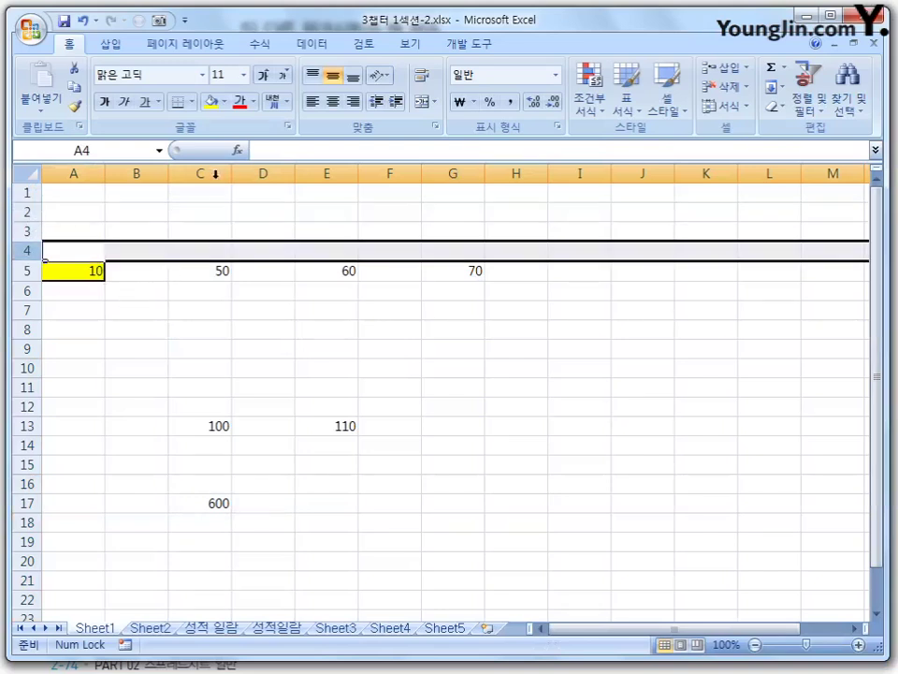
pyautogui.click(215, 174)
pyautogui.click(27, 211)
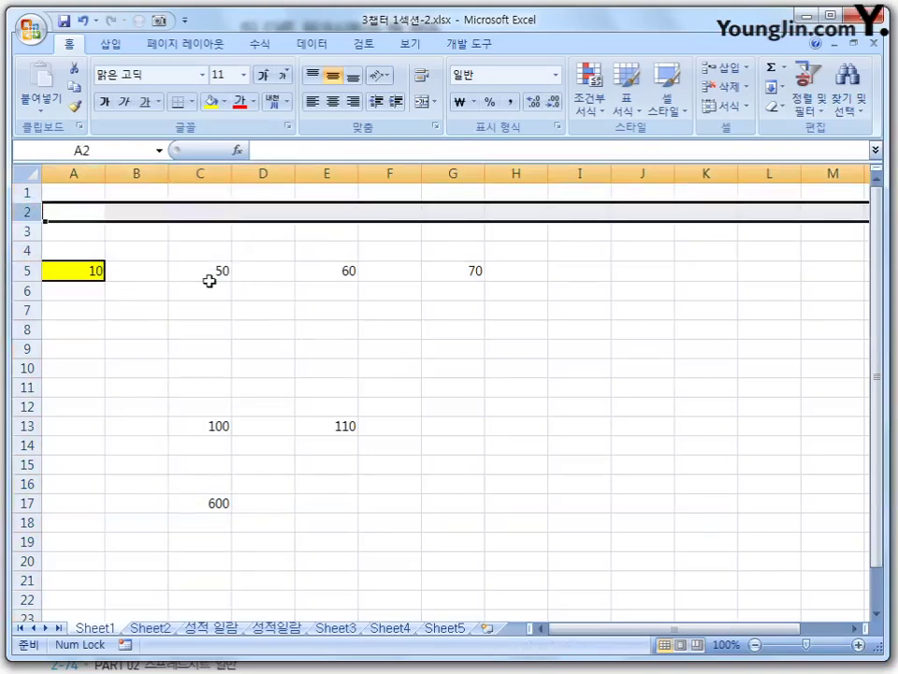
pyautogui.click(265, 325)
# Turn on the R1C1 reference style in the Excel formula options
pyautogui.click(36, 39)
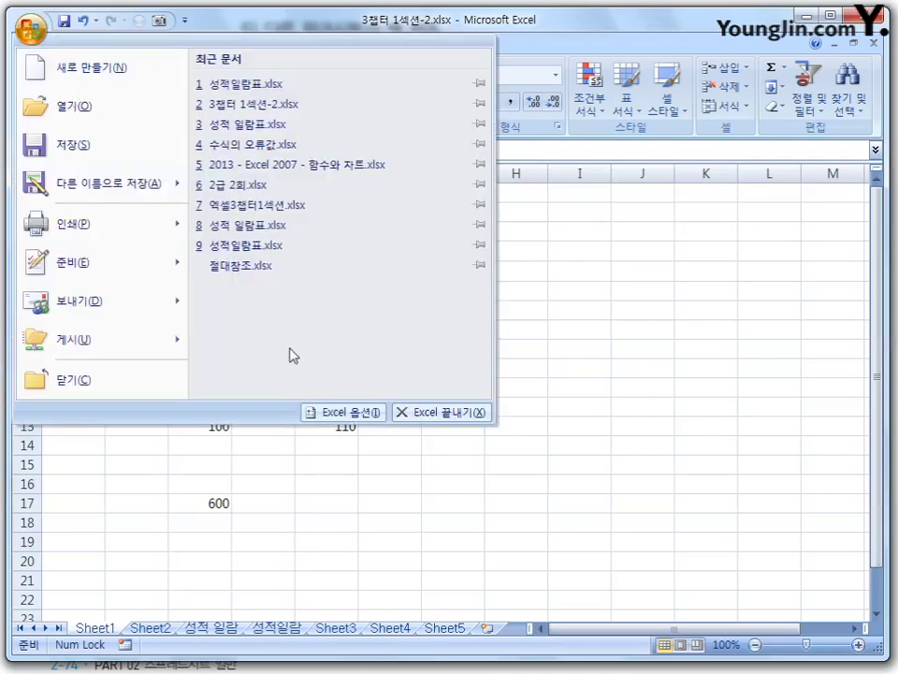
pyautogui.click(348, 413)
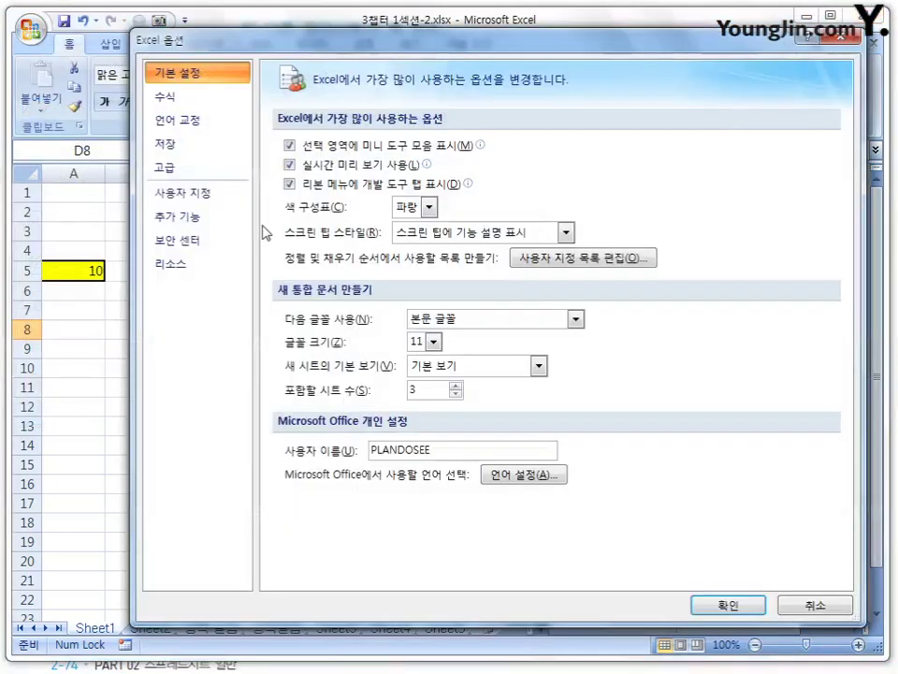
pyautogui.click(180, 103)
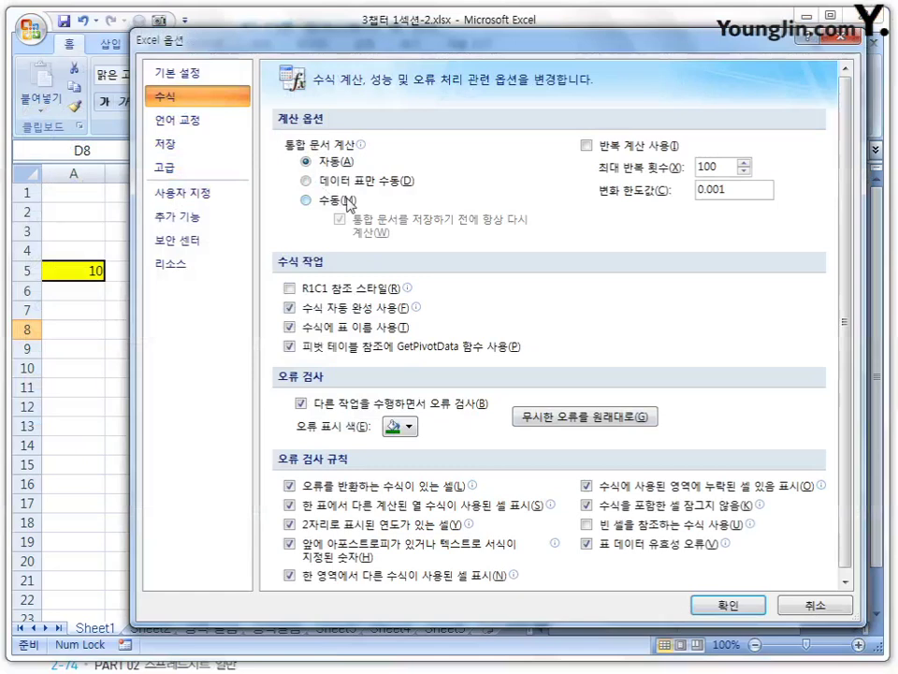
pyautogui.click(295, 292)
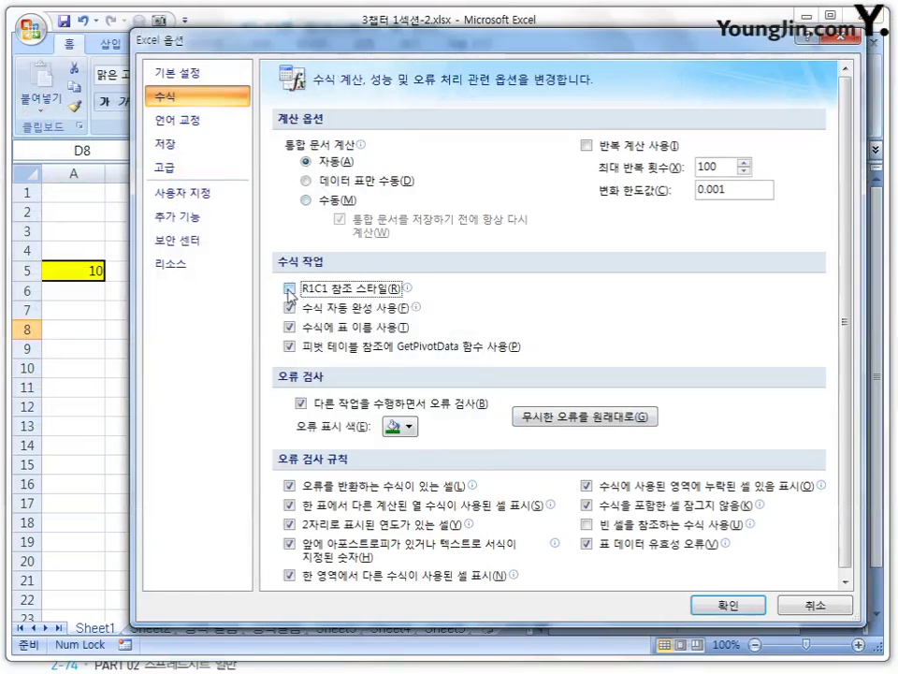
pyautogui.click(722, 605)
# Examine how columns 1 to 4 and row 2 are numbered and addressed in R1C1 style on Sheet1
pyautogui.click(91, 173)
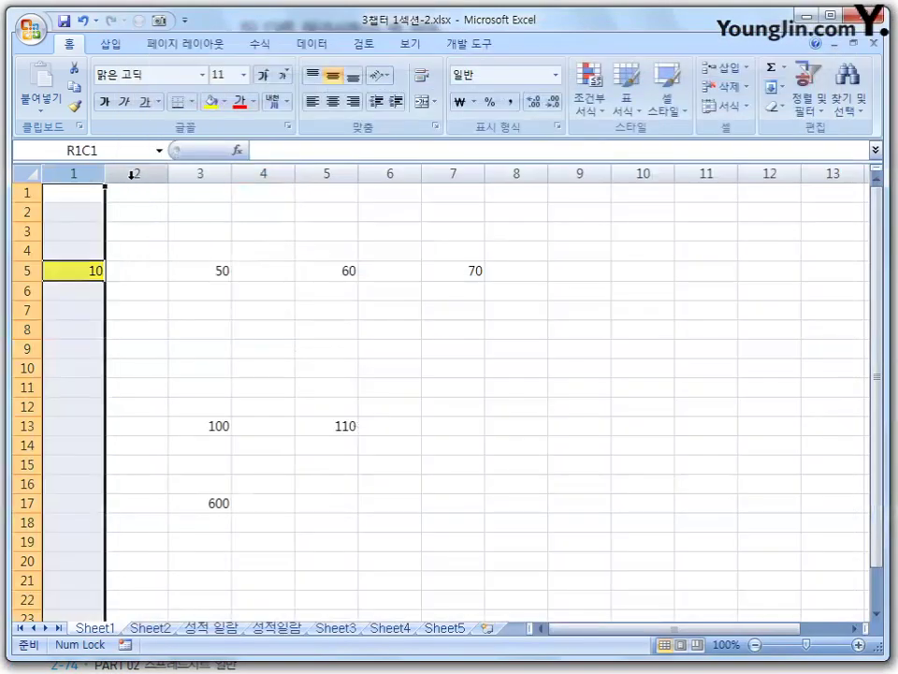
pyautogui.click(134, 174)
pyautogui.click(197, 173)
pyautogui.click(275, 174)
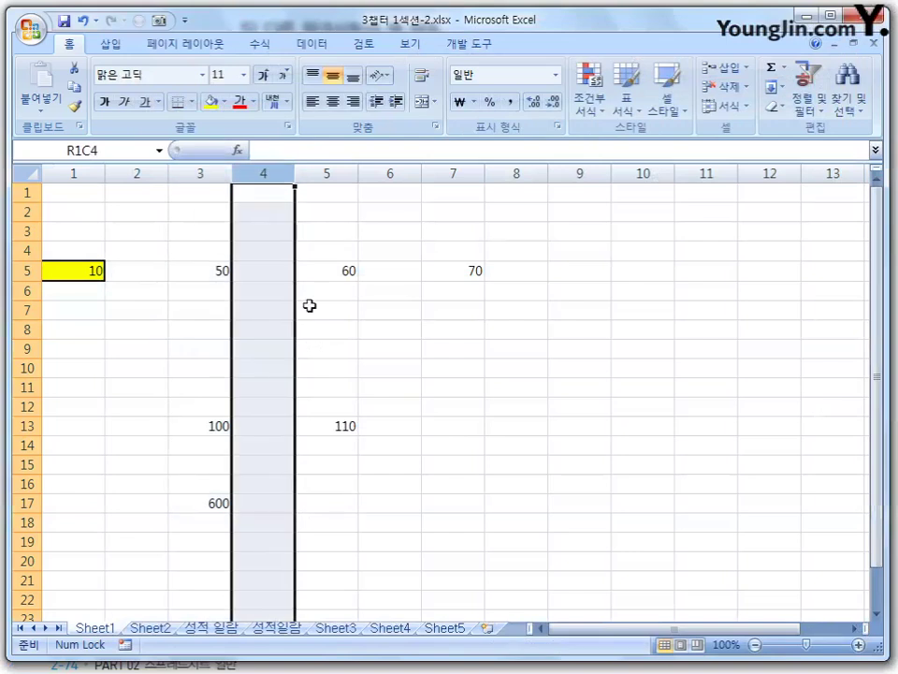
pyautogui.click(29, 209)
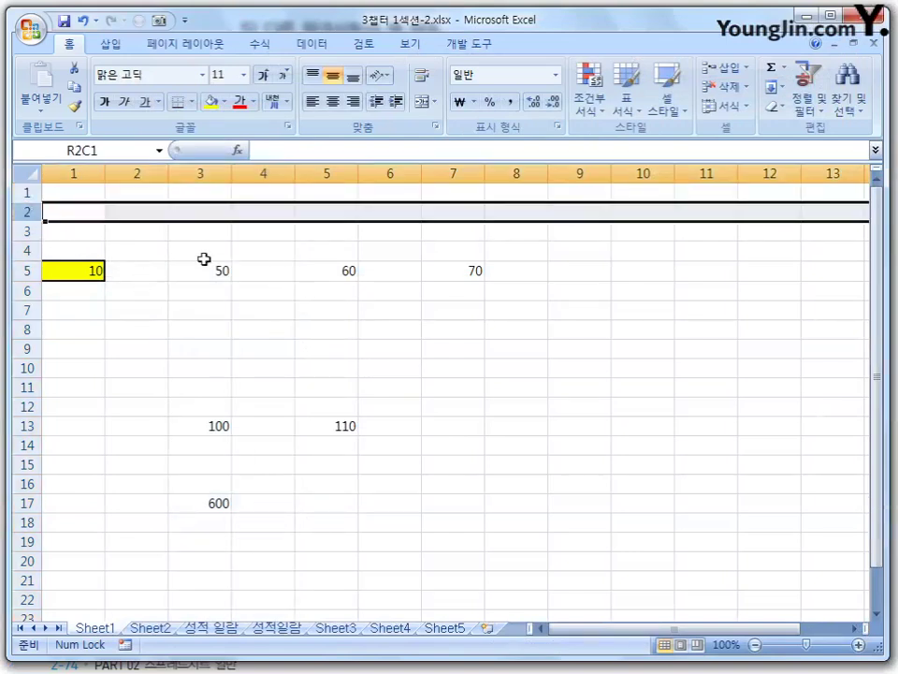
pyautogui.click(204, 253)
pyautogui.click(86, 175)
pyautogui.click(136, 192)
pyautogui.click(196, 174)
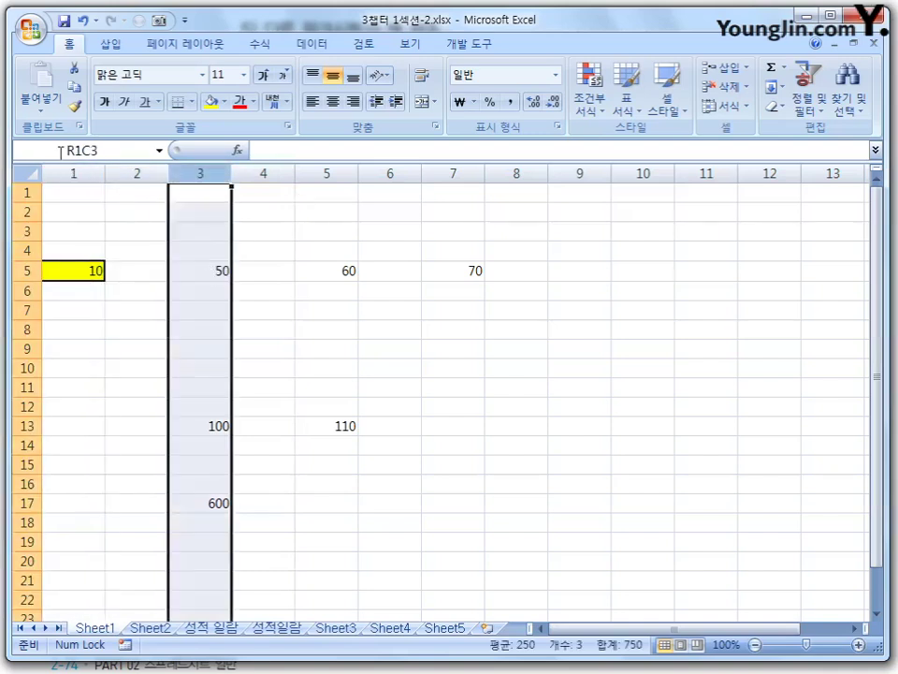
pyautogui.click(339, 249)
# Turn off the R1C1 reference style in the Excel formula options
pyautogui.click(41, 41)
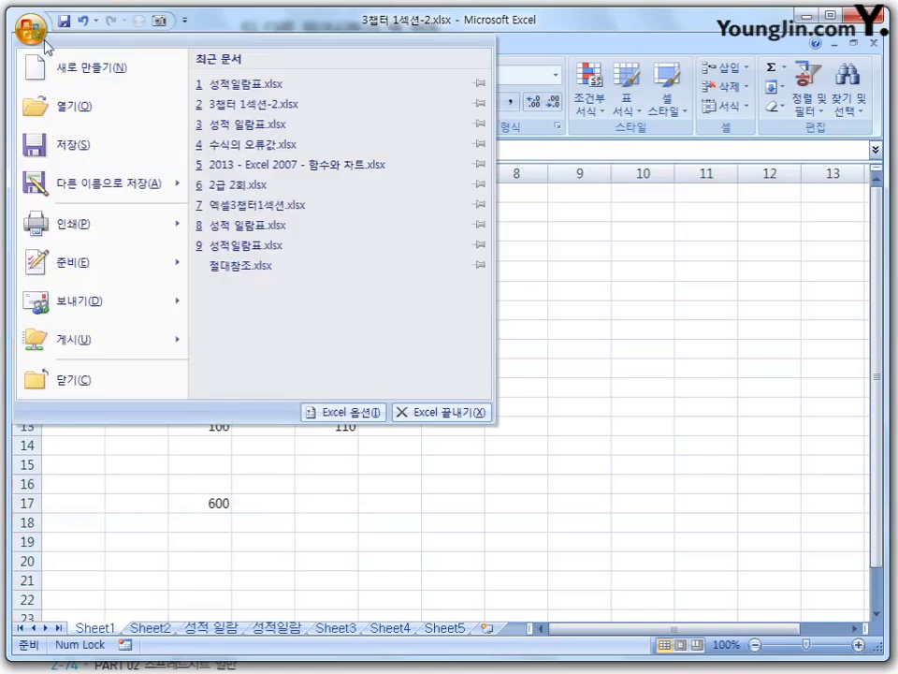
pyautogui.click(312, 412)
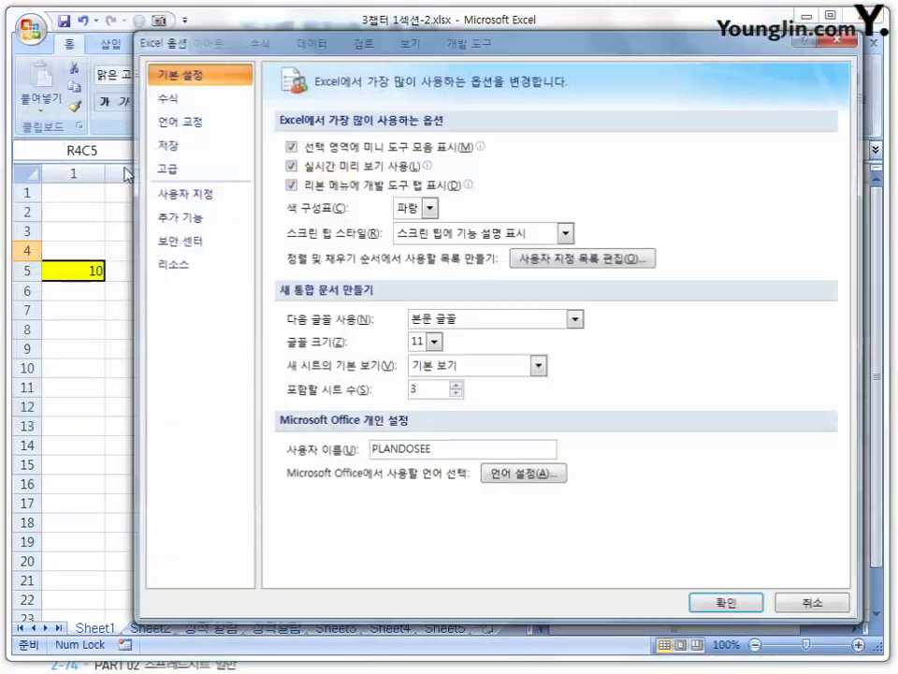
pyautogui.click(166, 97)
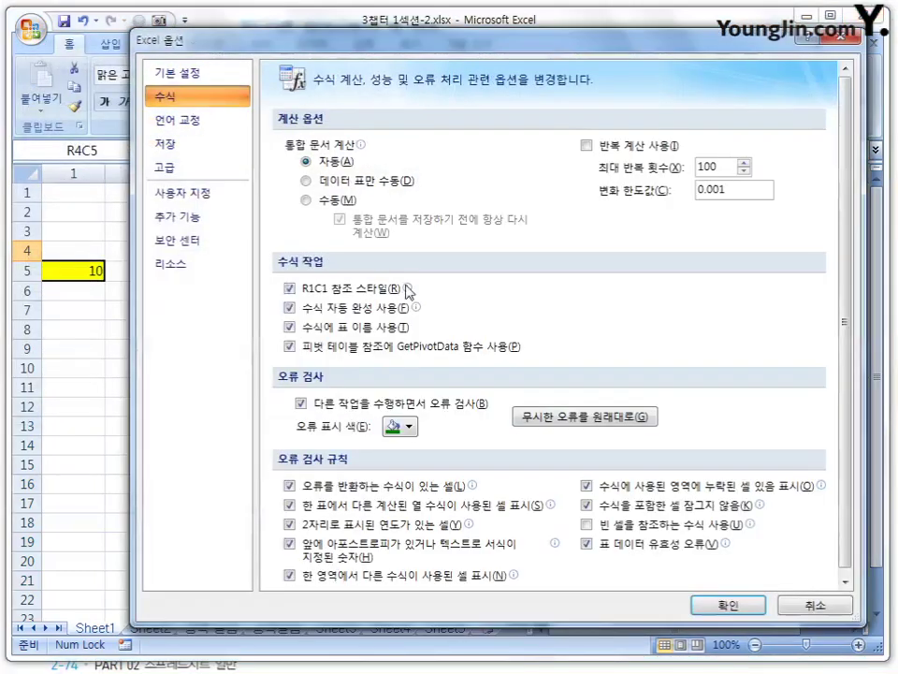
pyautogui.click(337, 290)
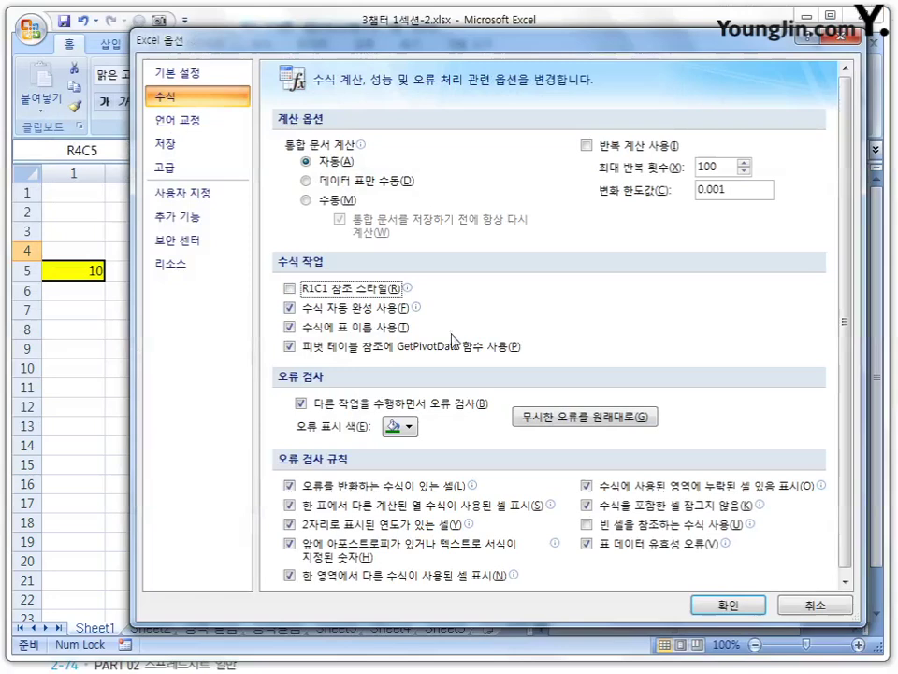
pyautogui.click(729, 605)
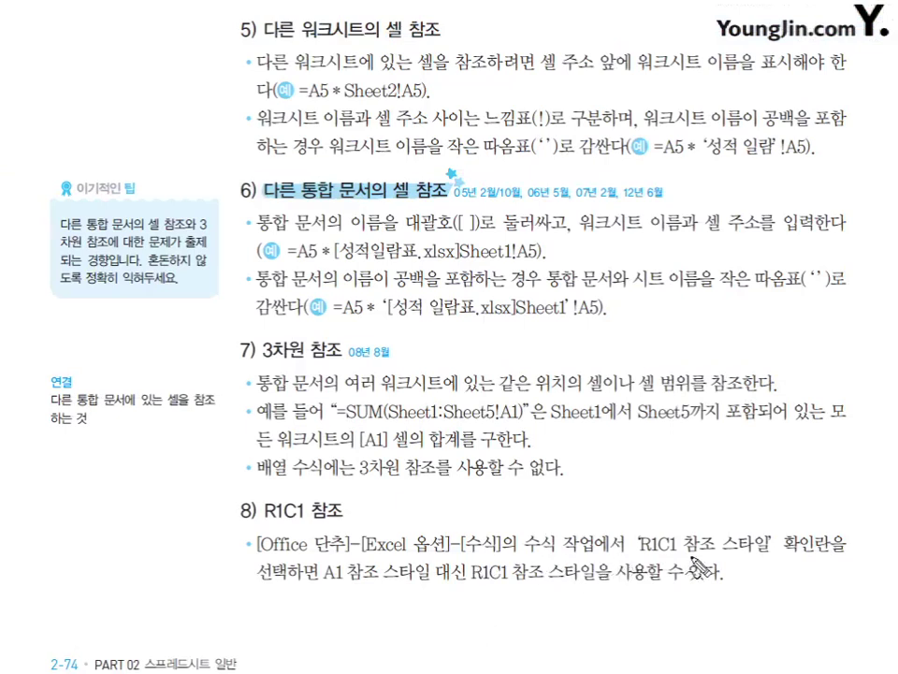
# Temporarily circle the R1C1 reference option in the textbook's section 8 and view the R1C1 notation rules on the following page
pyautogui.moveTo(718, 536)
pyautogui.mouseDown()
pyautogui.moveTo(655, 559)
pyautogui.moveTo(723, 557)
pyautogui.mouseUp()
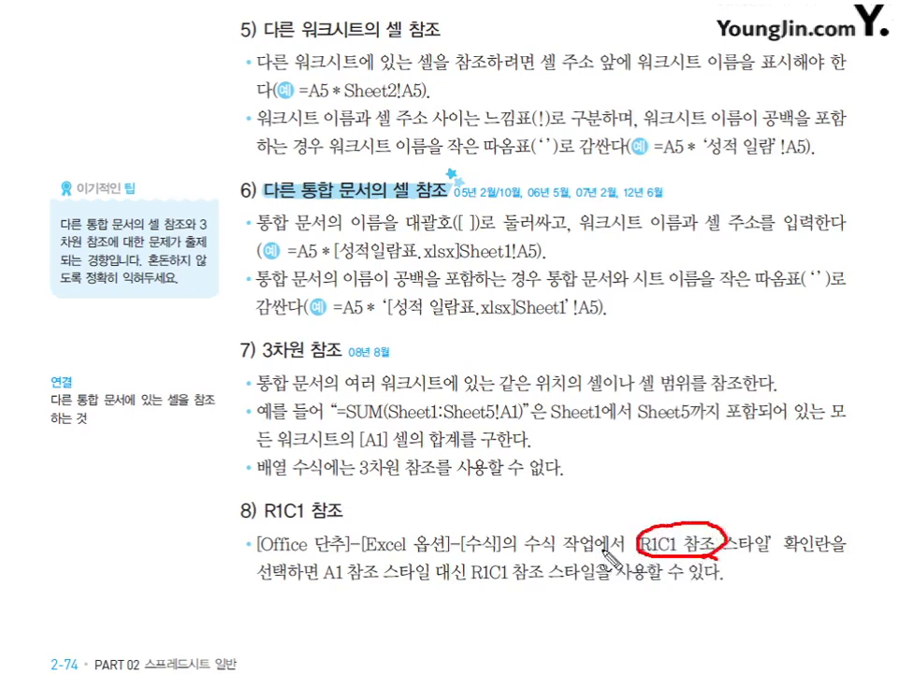
pyautogui.press('Escape')
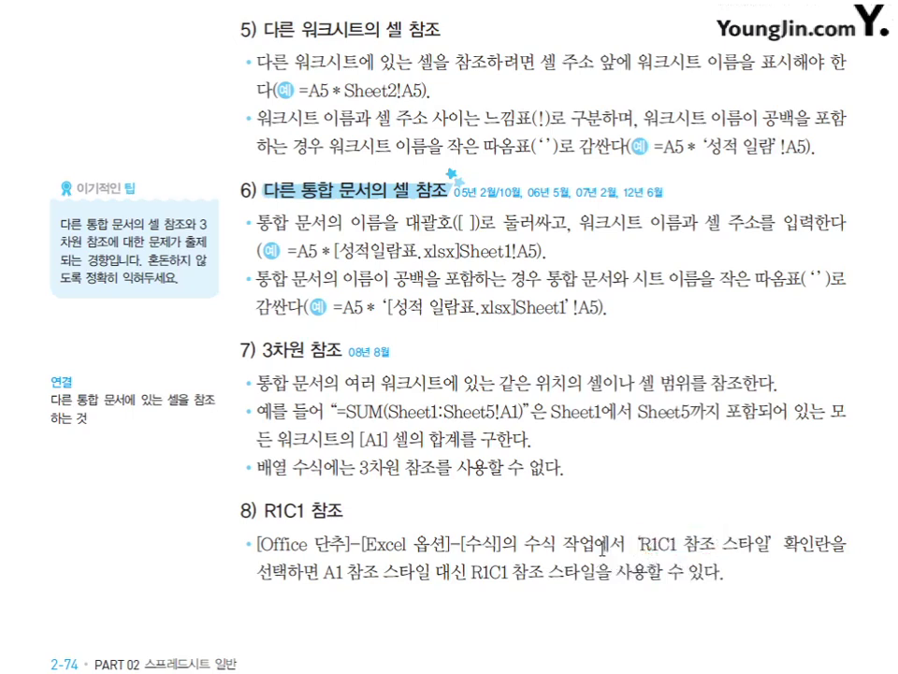
pyautogui.scroll(-10, 449, 337)
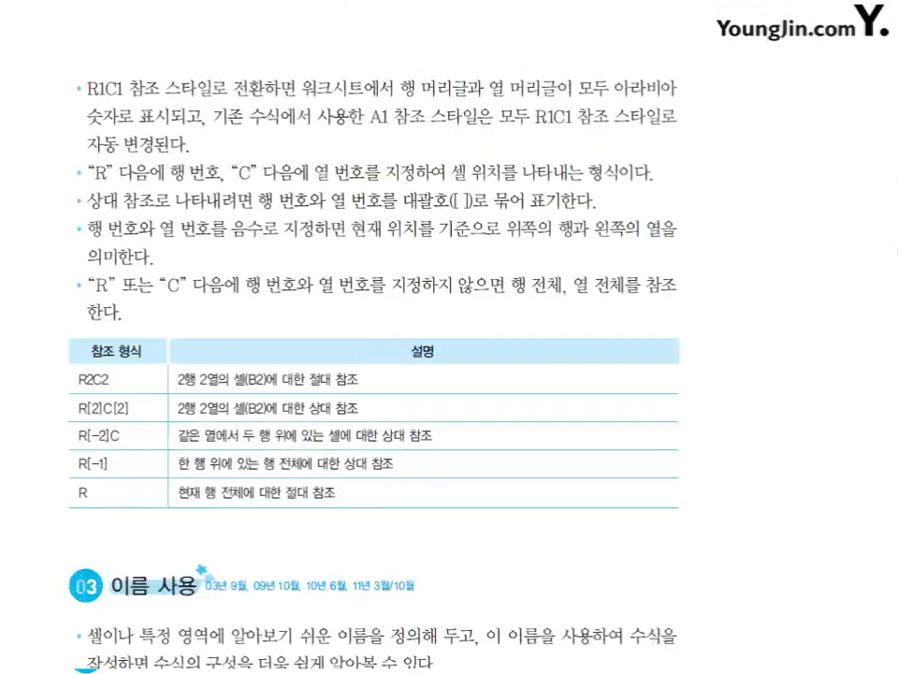
pyautogui.scroll(3, 632, 360)
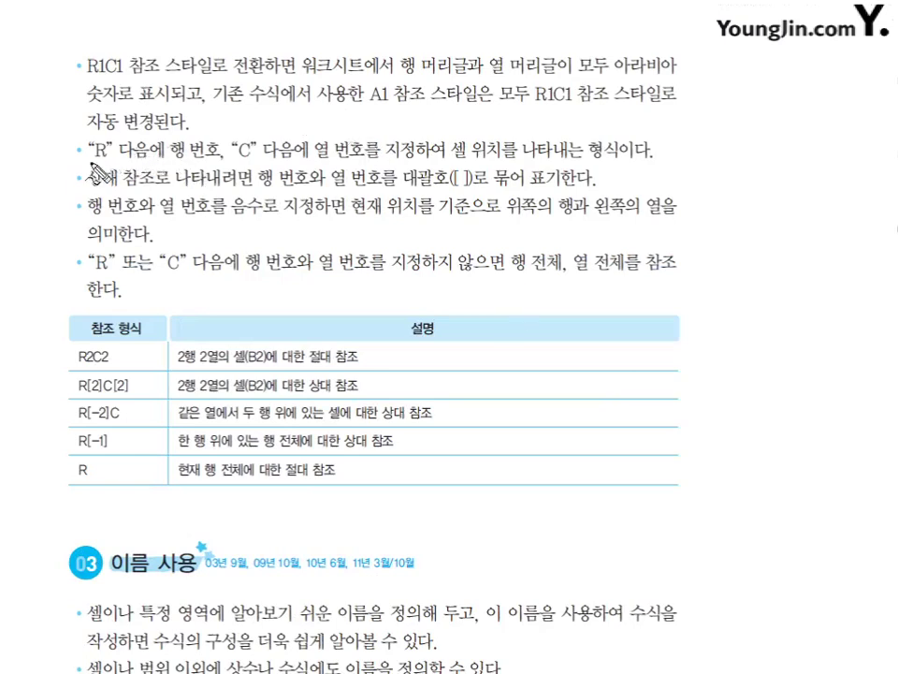
# Mark the textbook's R1C1 rules on row and column numbers, bracketed relative references and negative numbers with the annotation pen
pyautogui.moveTo(91, 162); pyautogui.dragTo(360, 168)
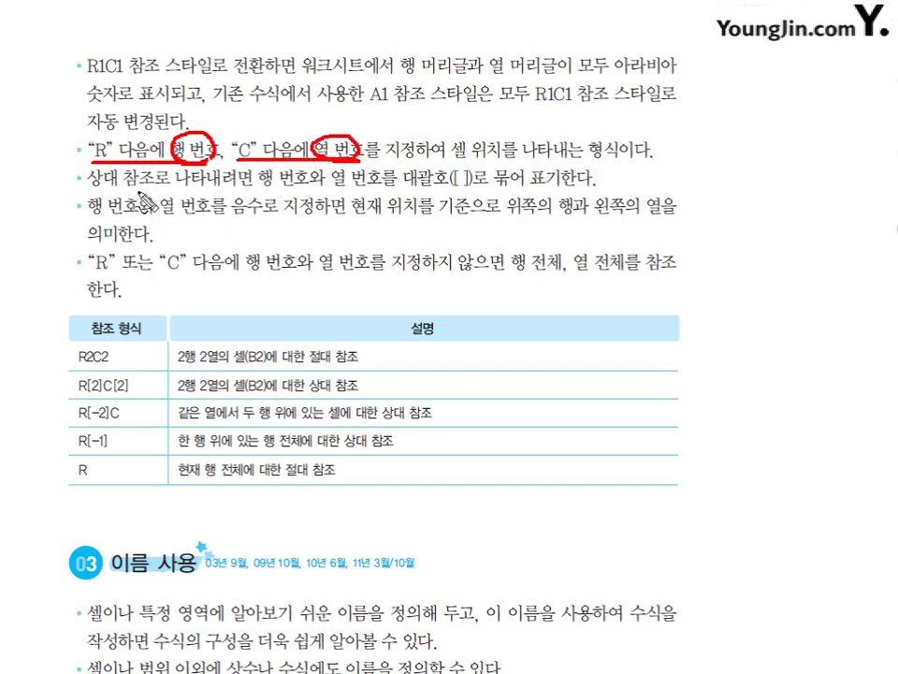
pyautogui.moveTo(90, 191); pyautogui.dragTo(148, 187)
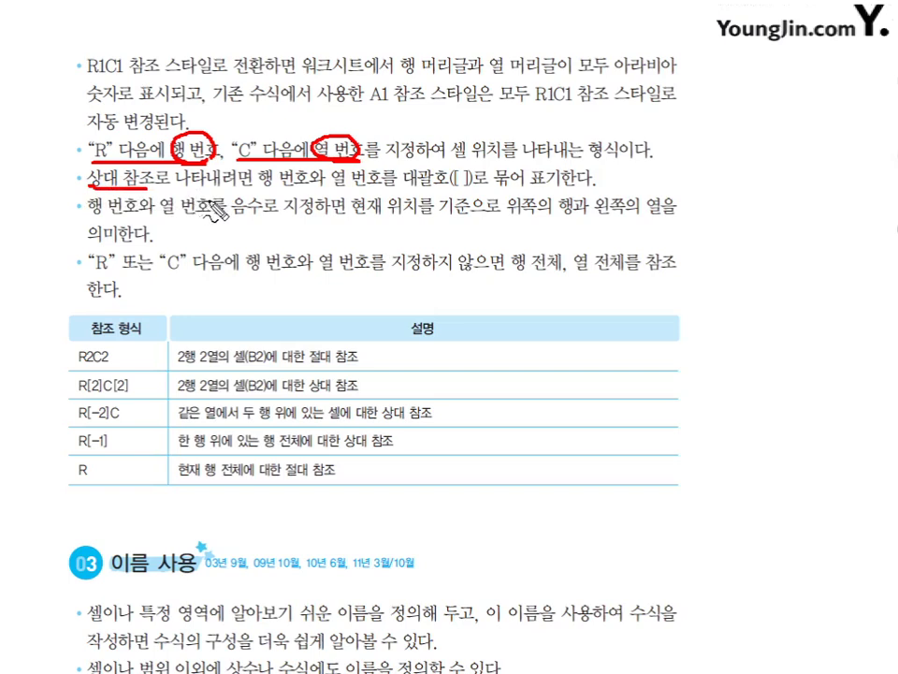
pyautogui.moveTo(259, 194); pyautogui.dragTo(356, 192)
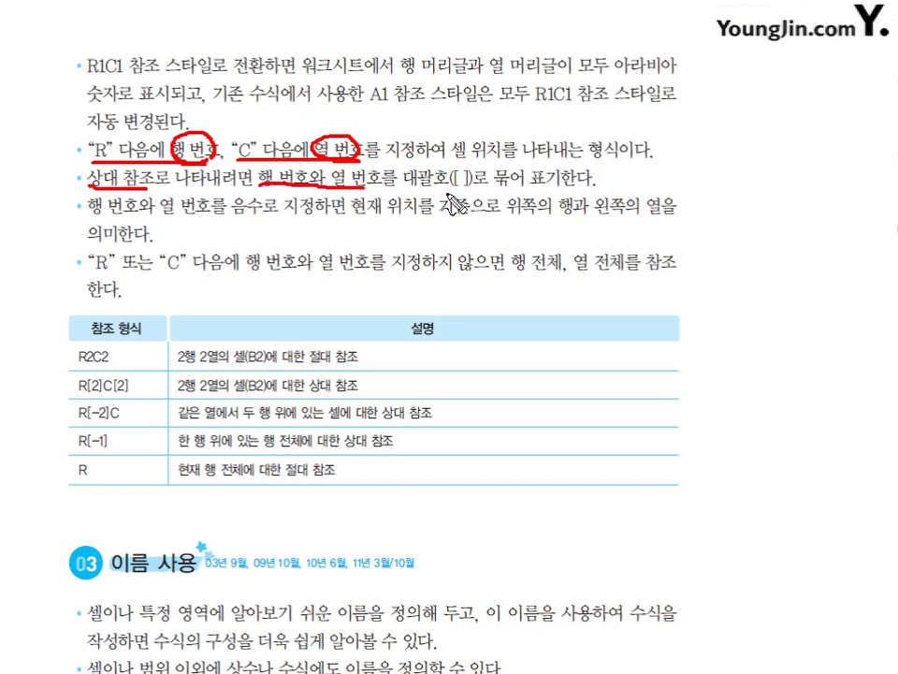
pyautogui.moveTo(461, 163)
pyautogui.mouseDown()
pyautogui.moveTo(450, 185)
pyautogui.moveTo(470, 192)
pyautogui.mouseUp()
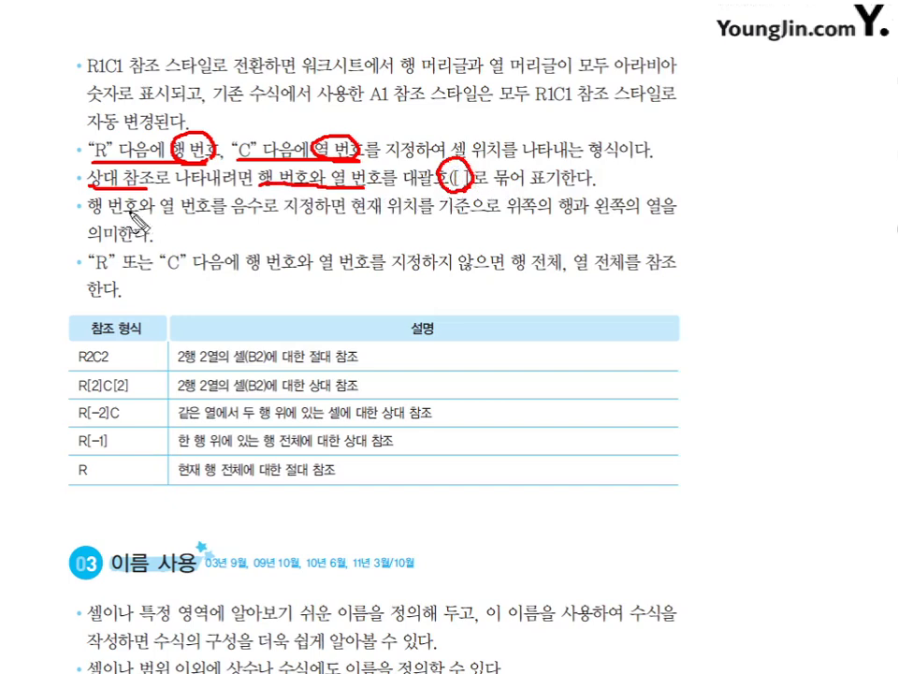
pyautogui.moveTo(257, 225)
pyautogui.mouseDown()
pyautogui.moveTo(233, 207)
pyautogui.moveTo(298, 217)
pyautogui.mouseUp()
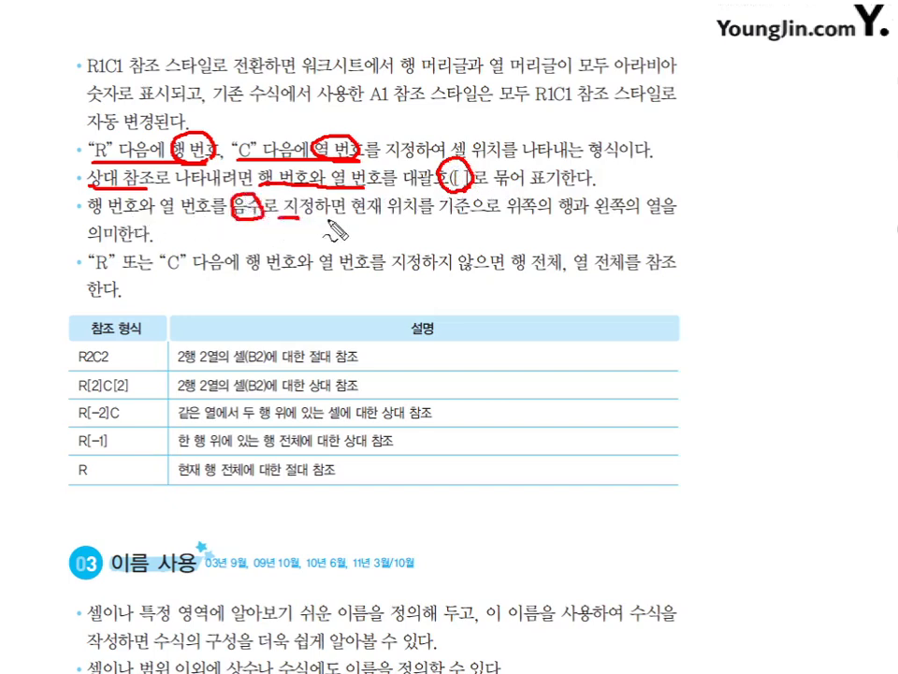
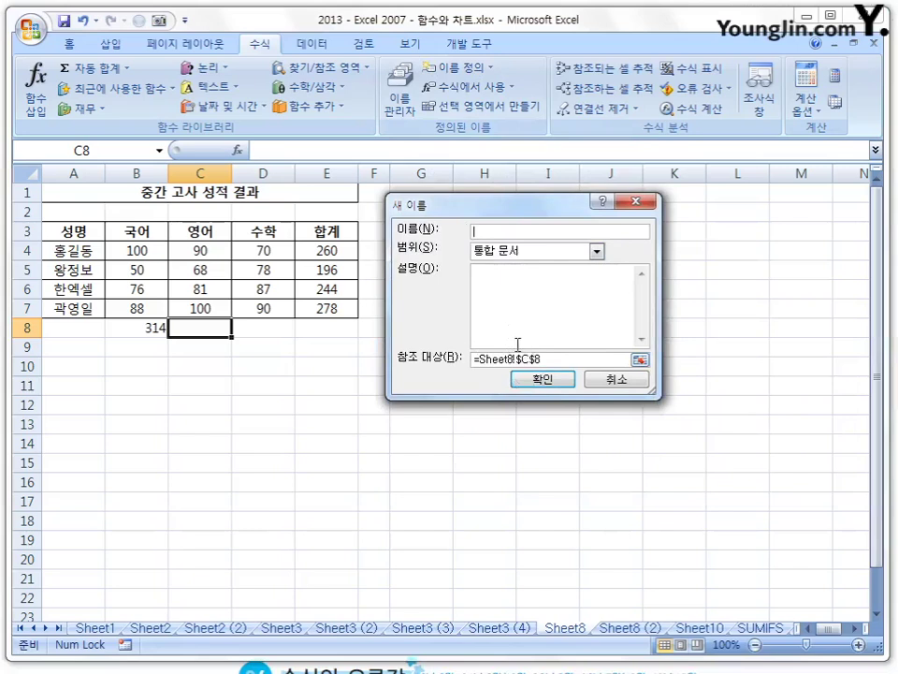
# Discard the new name for C8 and examine the 국어점수 entry in the Name Manager, leaving it as it is
pyautogui.click(622, 382)
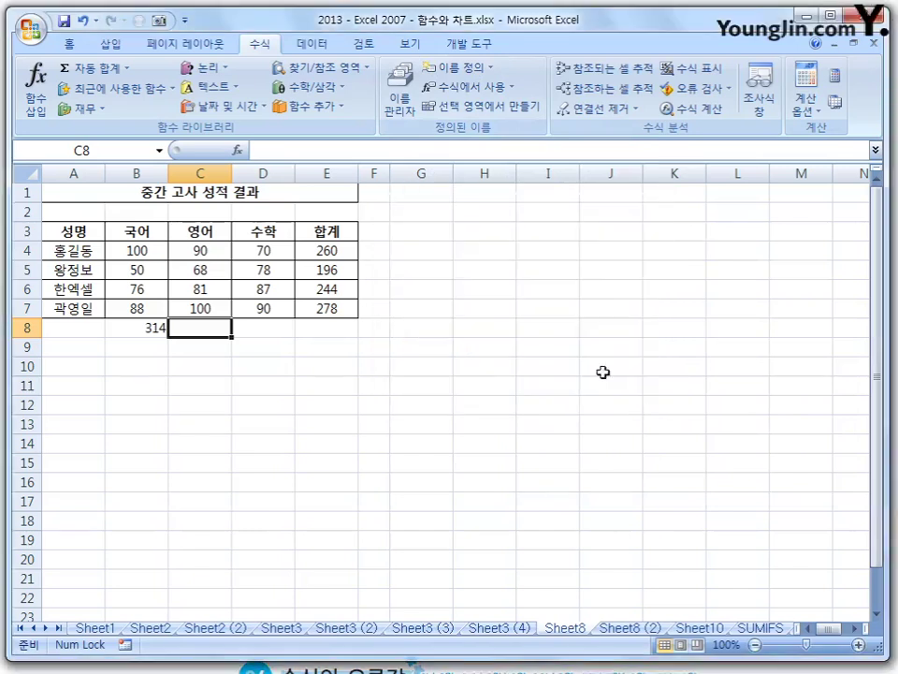
pyautogui.click(401, 91)
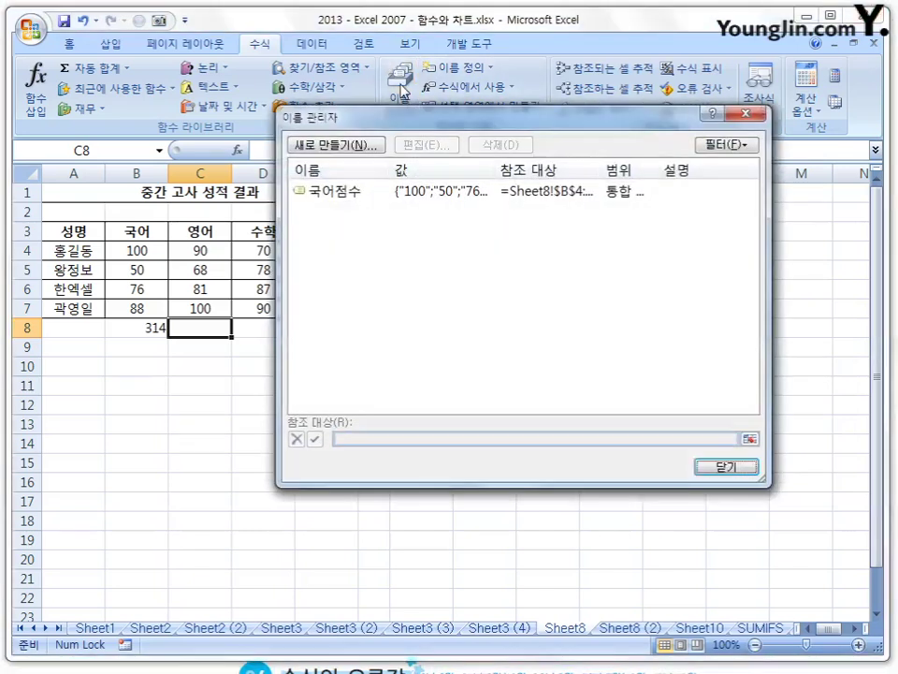
pyautogui.click(309, 256)
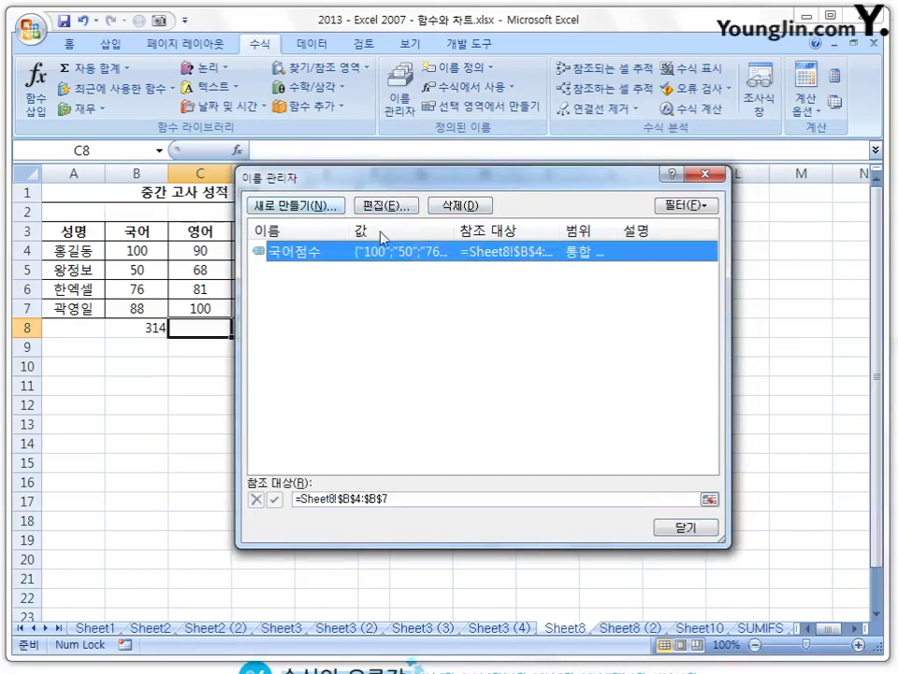
pyautogui.click(686, 529)
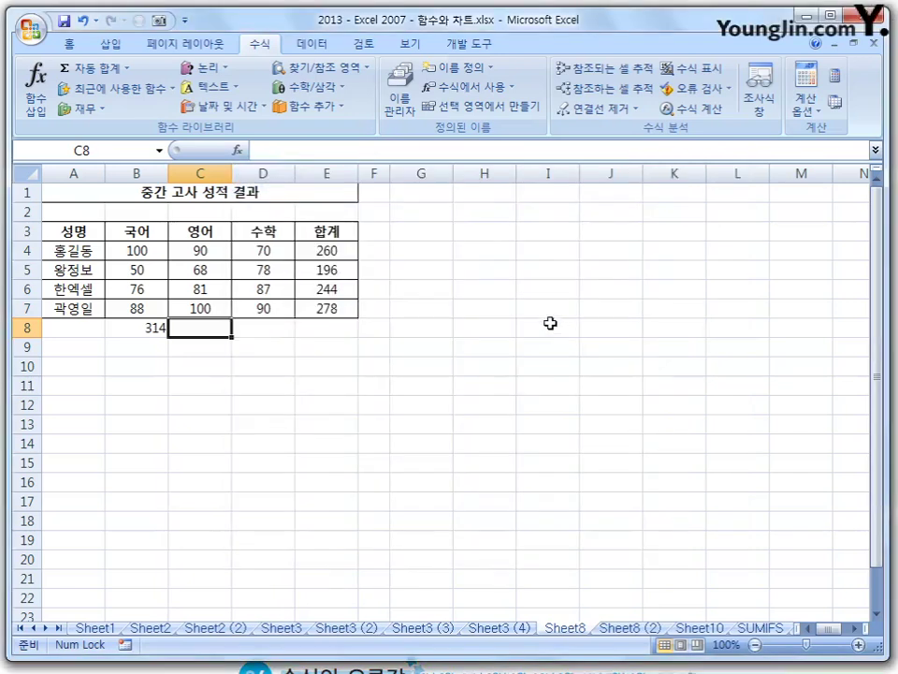
pyautogui.hotkey('ctrl', 'F3')
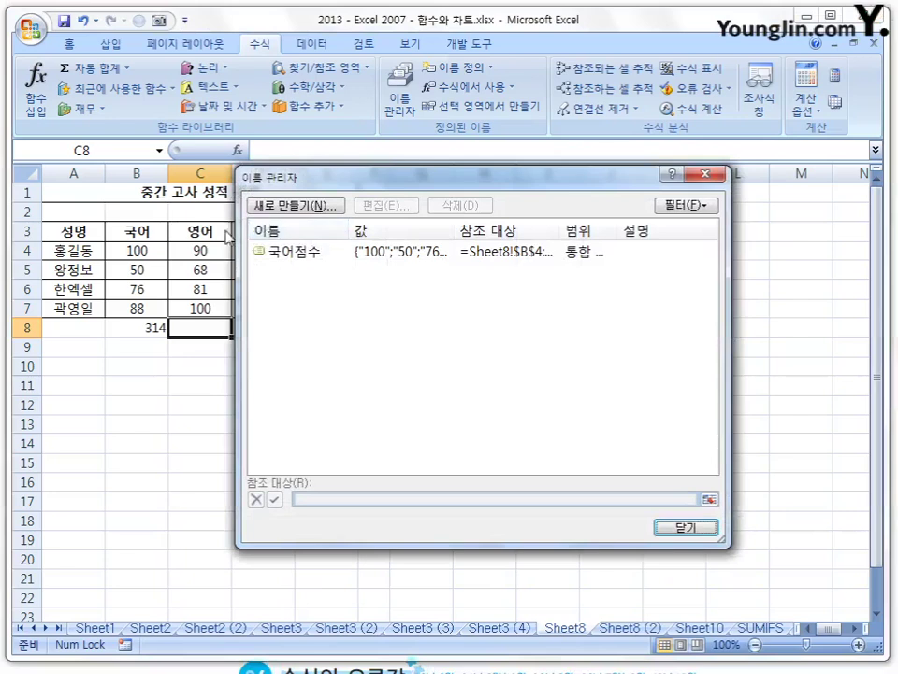
pyautogui.click(683, 530)
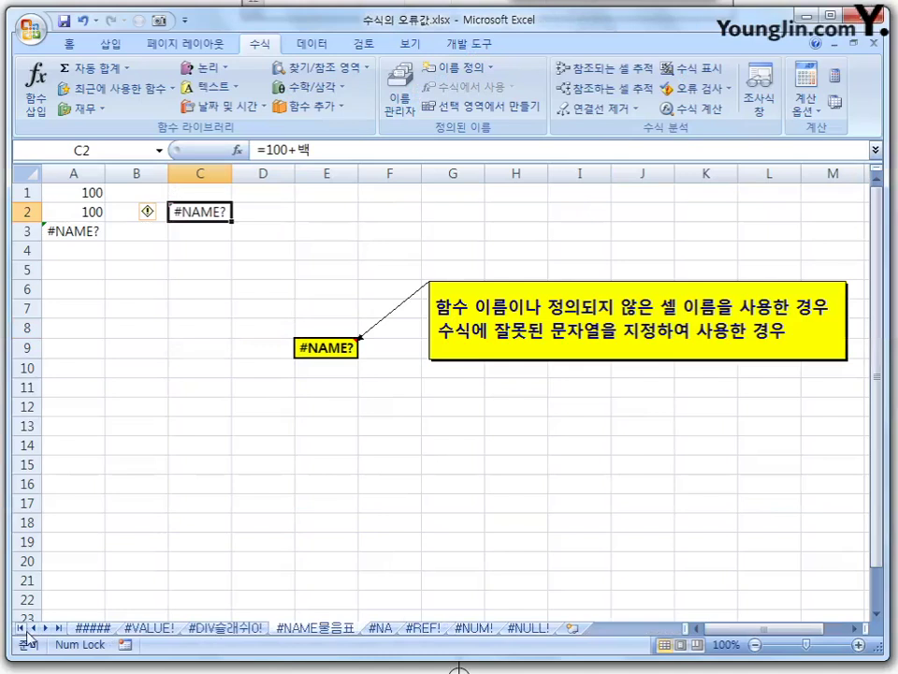
# Show the ##### error example worksheet in the 수식의 오류값.xlsx workbook
pyautogui.click(93, 628)
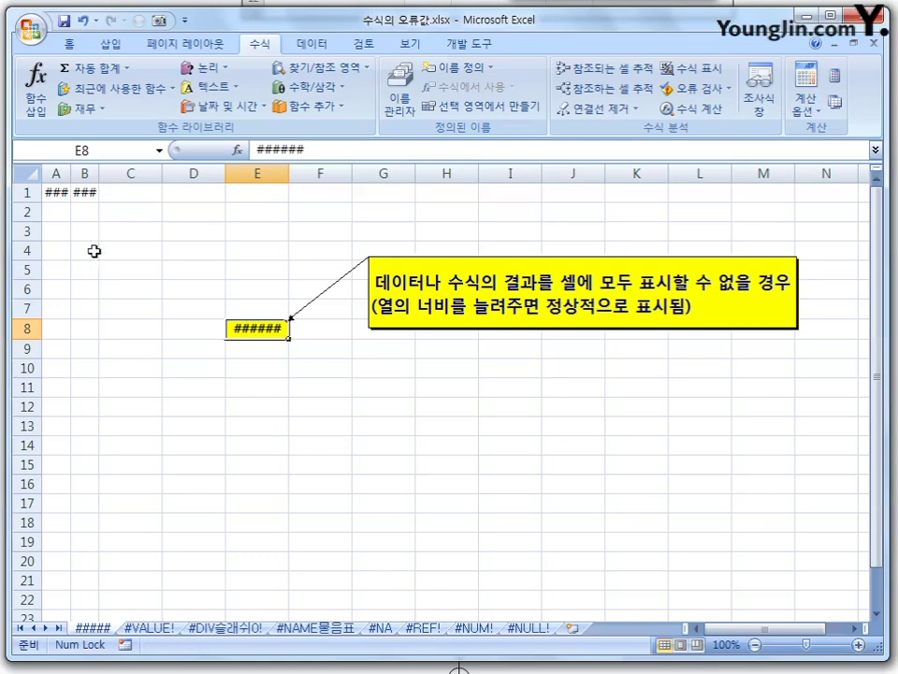
# Temporarily widen column B to display its number, restoring a width too narrow for the value
pyautogui.moveTo(97, 173); pyautogui.dragTo(73, 178)
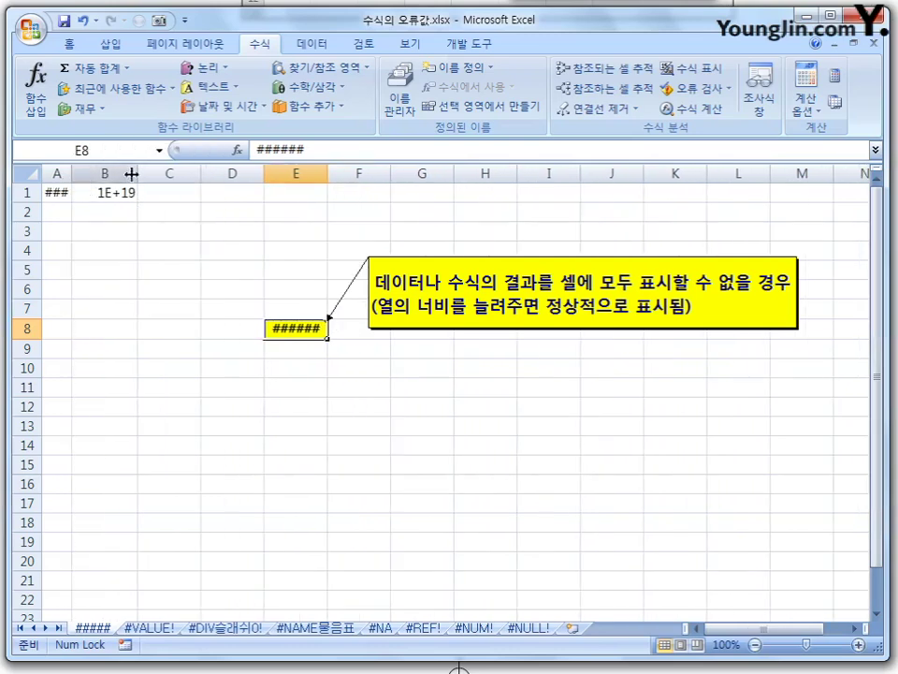
pyautogui.moveTo(137, 173); pyautogui.dragTo(103, 173)
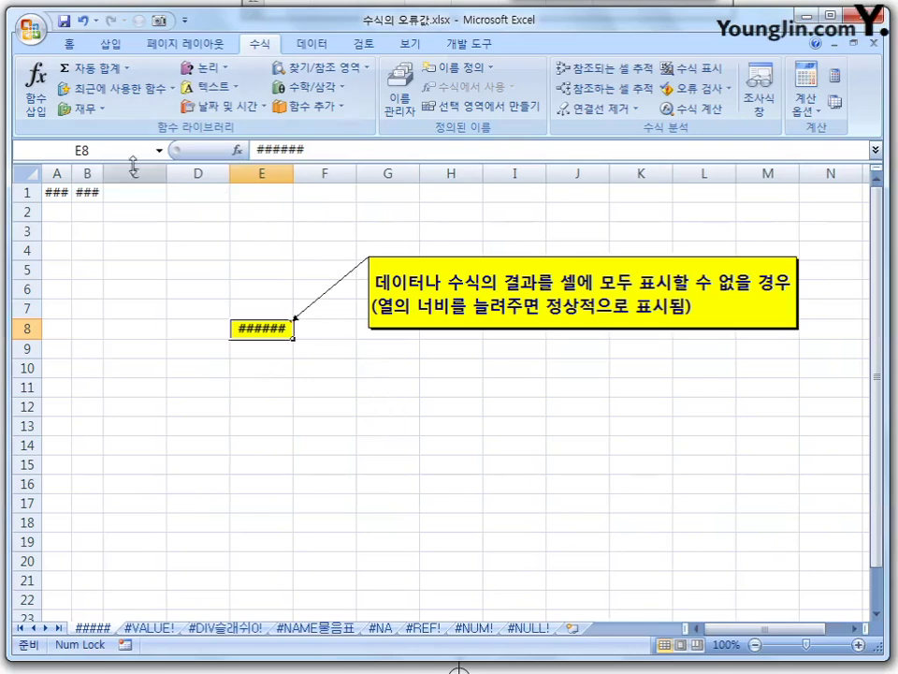
# Show the #VALUE! worksheet and temporarily mark its two causes, non-numeric data and wrong function arguments, with the annotation pen
pyautogui.click(155, 628)
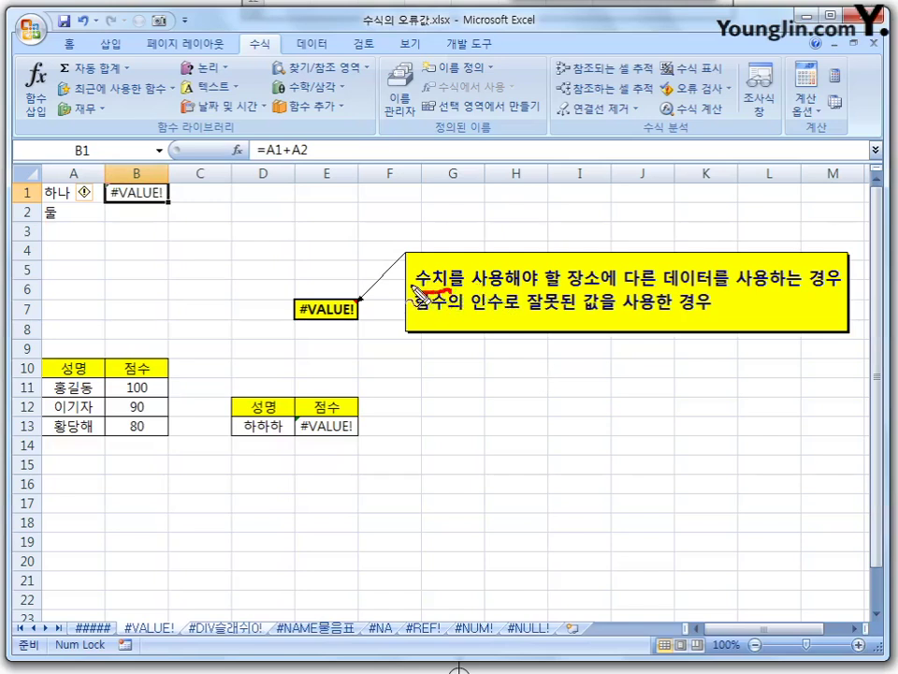
pyautogui.moveTo(440, 264)
pyautogui.mouseDown()
pyautogui.moveTo(412, 279)
pyautogui.moveTo(429, 280)
pyautogui.mouseUp()
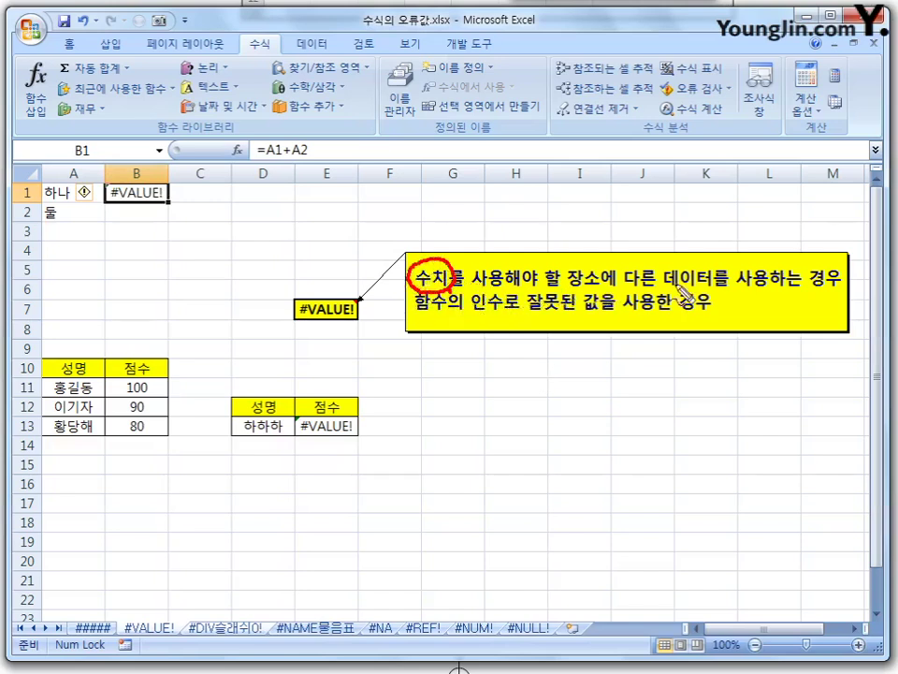
pyautogui.moveTo(670, 290); pyautogui.dragTo(698, 289)
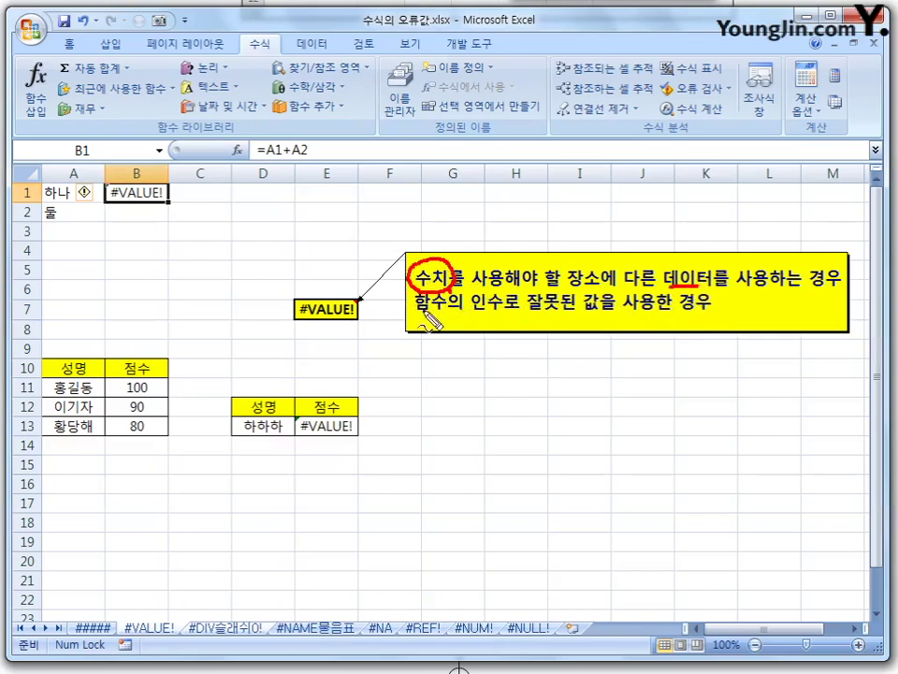
pyautogui.moveTo(417, 315); pyautogui.dragTo(447, 314)
pyautogui.moveTo(505, 301)
pyautogui.mouseDown()
pyautogui.moveTo(486, 305)
pyautogui.moveTo(624, 328)
pyautogui.moveTo(693, 326)
pyautogui.mouseUp()
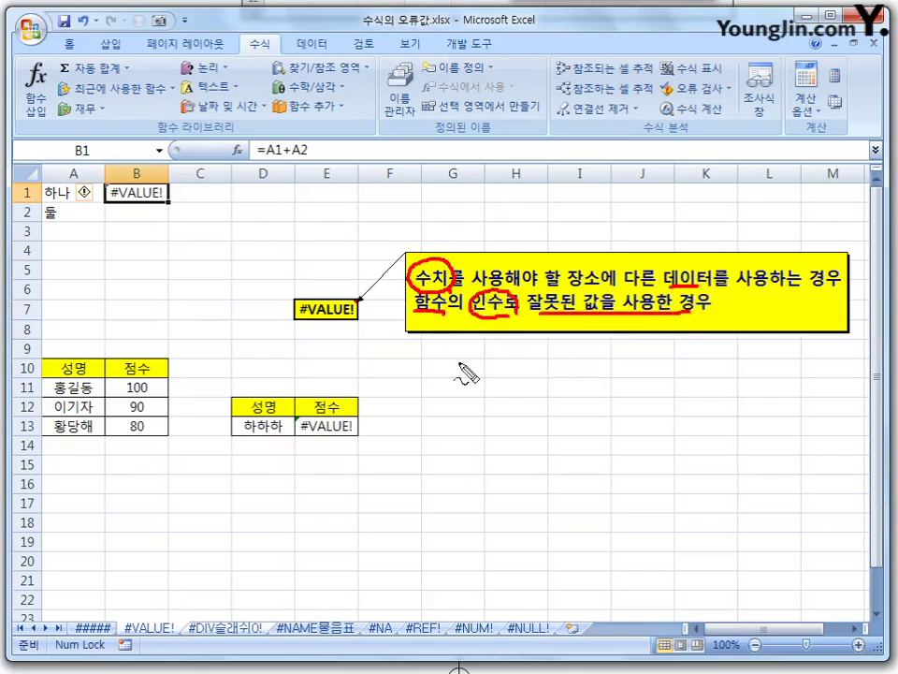
pyautogui.moveTo(344, 329)
pyautogui.mouseDown()
pyautogui.moveTo(301, 314)
pyautogui.moveTo(348, 297)
pyautogui.mouseUp()
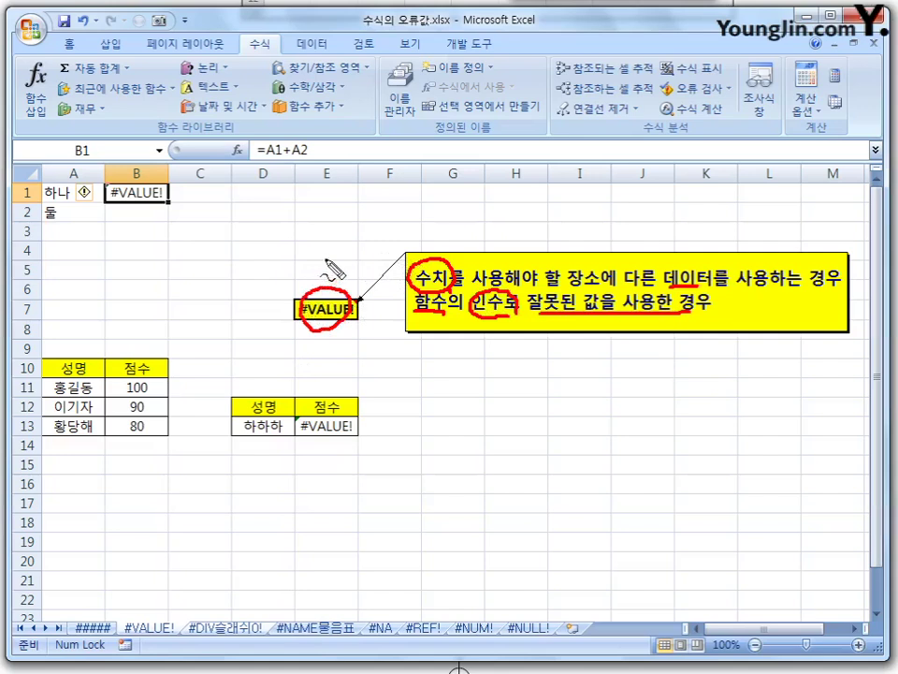
pyautogui.moveTo(404, 252); pyautogui.dragTo(395, 309)
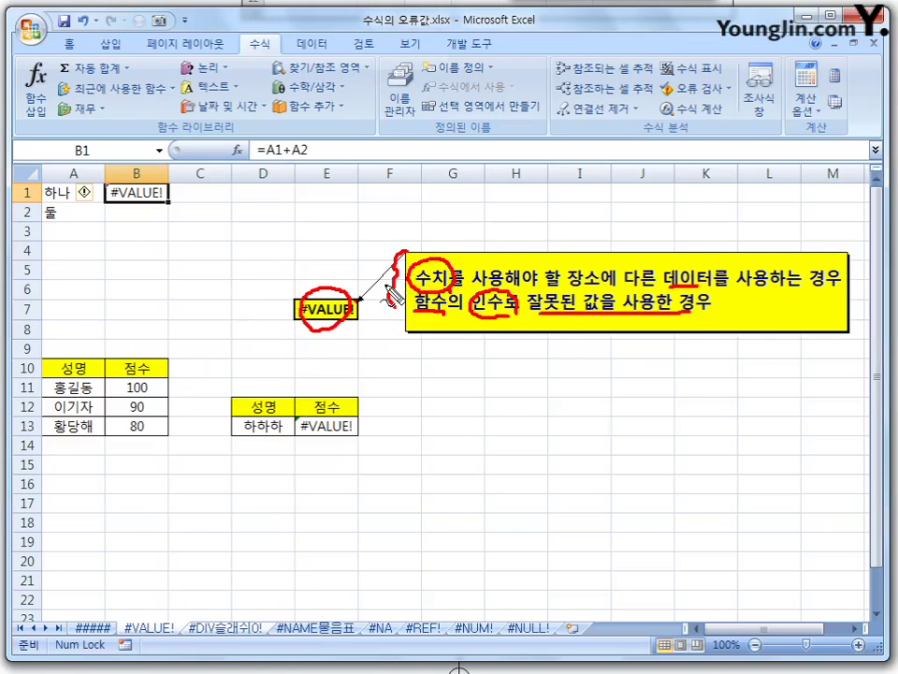
pyautogui.press('Escape')
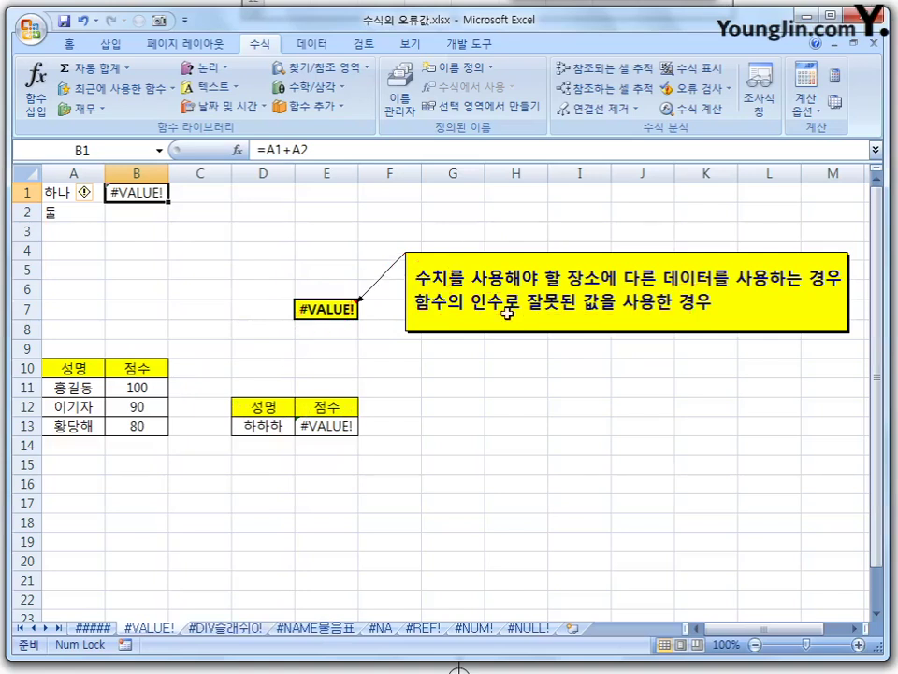
# Examine the formula =A1+A2 in B1, temporarily marking it, its text operands in A1 and A2, and the matching explanation
pyautogui.click(534, 482)
pyautogui.click(142, 201)
pyautogui.moveTo(305, 161)
pyautogui.mouseDown()
pyautogui.moveTo(265, 173)
pyautogui.moveTo(291, 144)
pyautogui.moveTo(323, 145)
pyautogui.mouseUp()
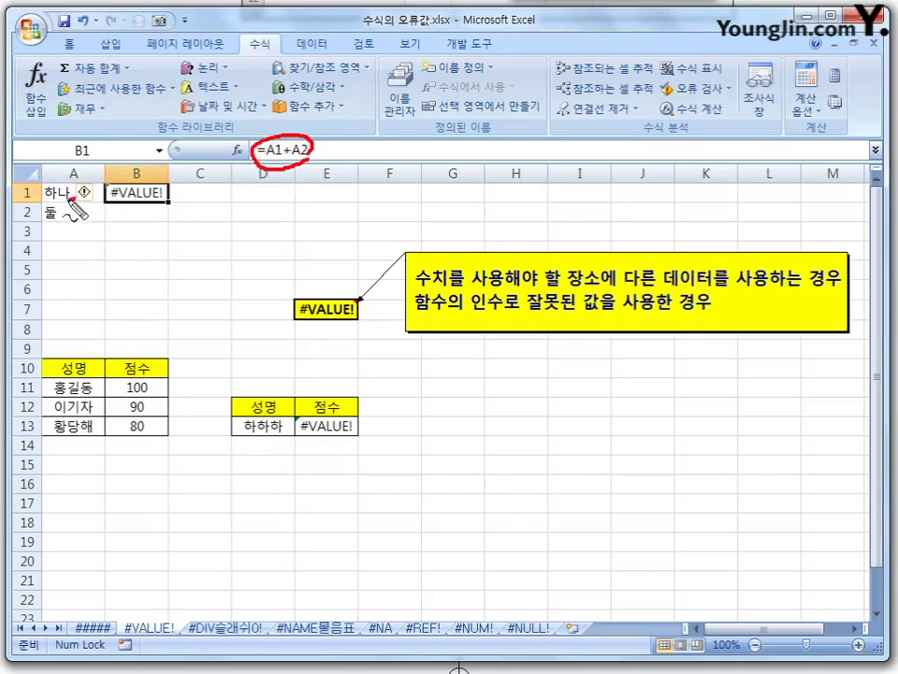
pyautogui.moveTo(69, 203)
pyautogui.mouseDown()
pyautogui.moveTo(42, 193)
pyautogui.moveTo(75, 197)
pyautogui.moveTo(51, 213)
pyautogui.moveTo(58, 206)
pyautogui.mouseUp()
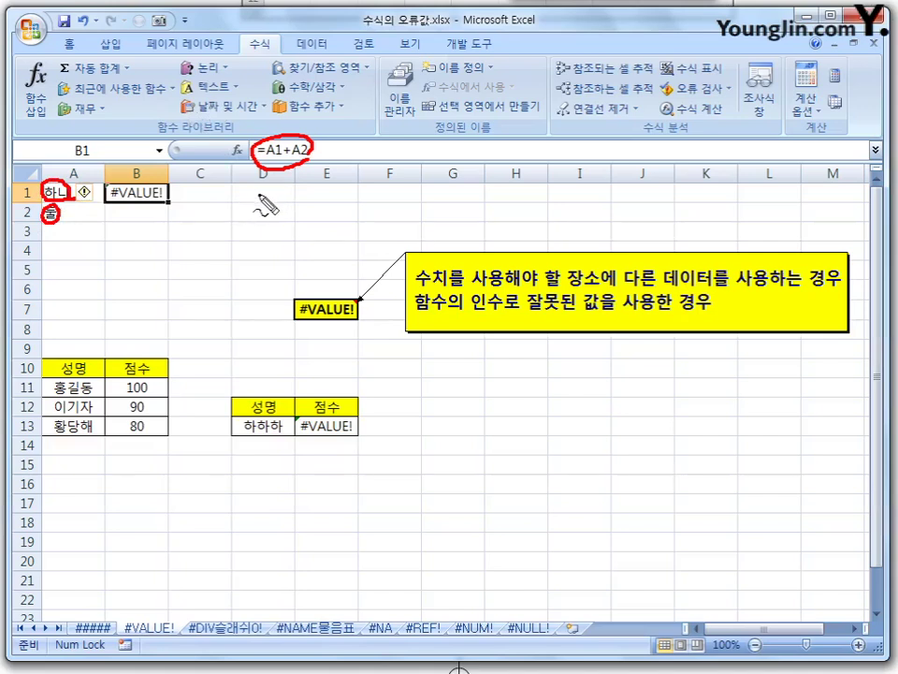
pyautogui.moveTo(171, 198)
pyautogui.mouseDown()
pyautogui.moveTo(113, 210)
pyautogui.moveTo(171, 186)
pyautogui.mouseUp()
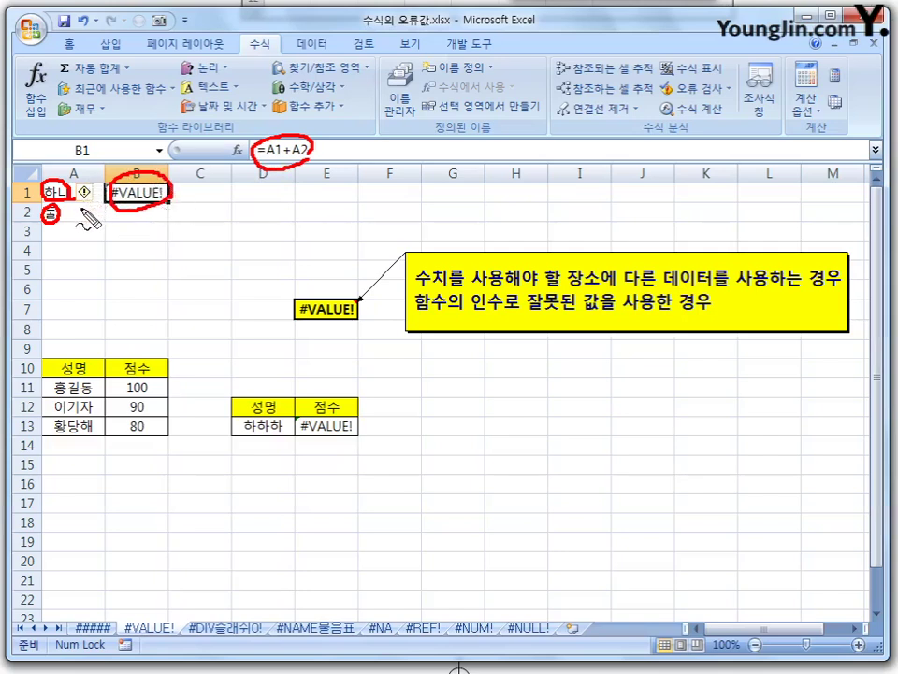
pyautogui.moveTo(440, 264); pyautogui.dragTo(423, 277)
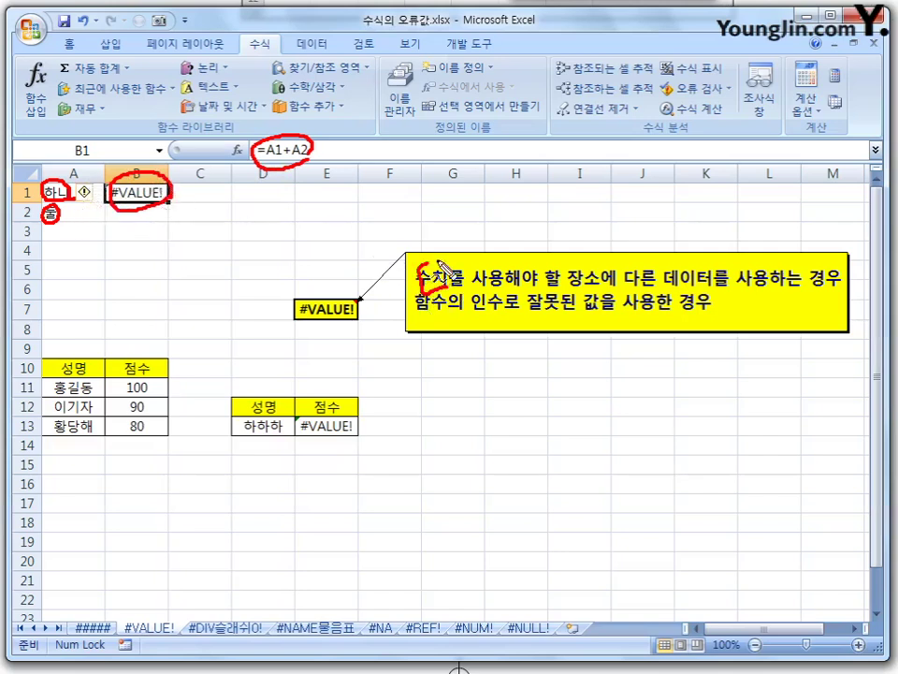
pyautogui.moveTo(643, 289); pyautogui.dragTo(702, 288)
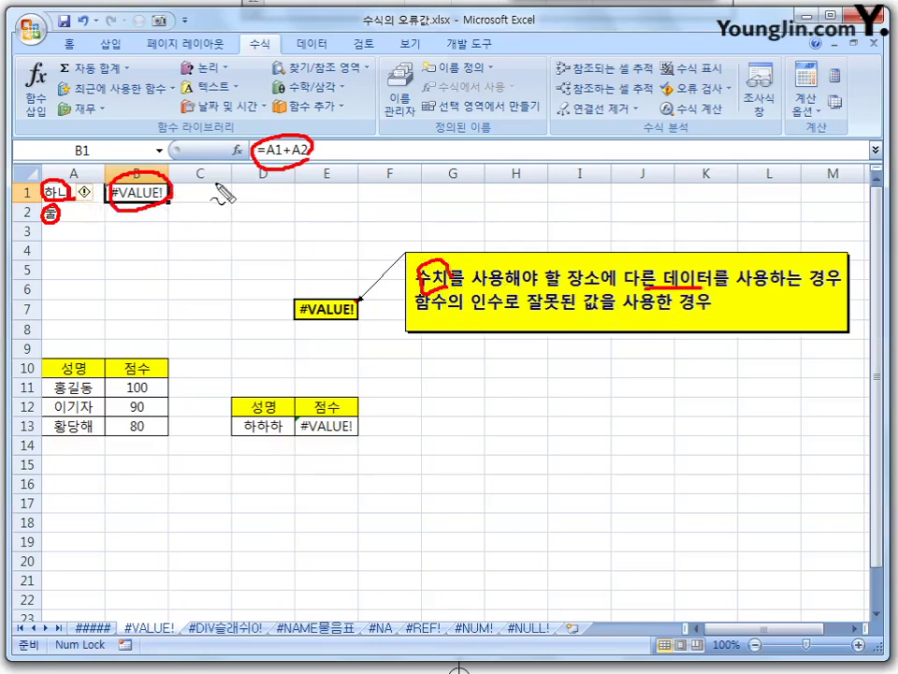
pyautogui.press('Escape')
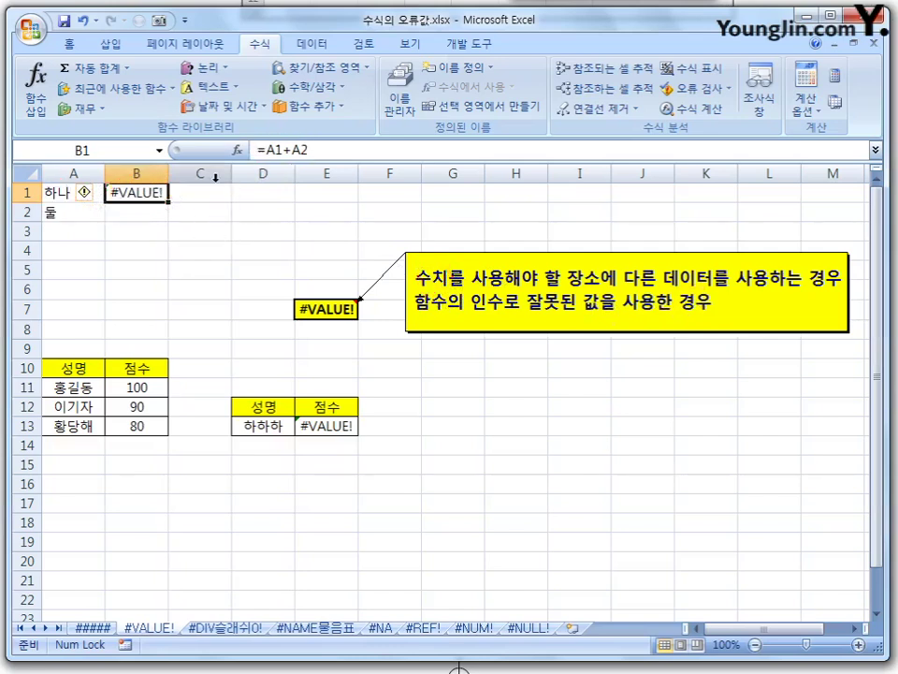
# Examine the VLOOKUP formula in E13, temporarily marking its lookup value, the range A11:B13, the column argument 0 and the error cell
pyautogui.click(345, 426)
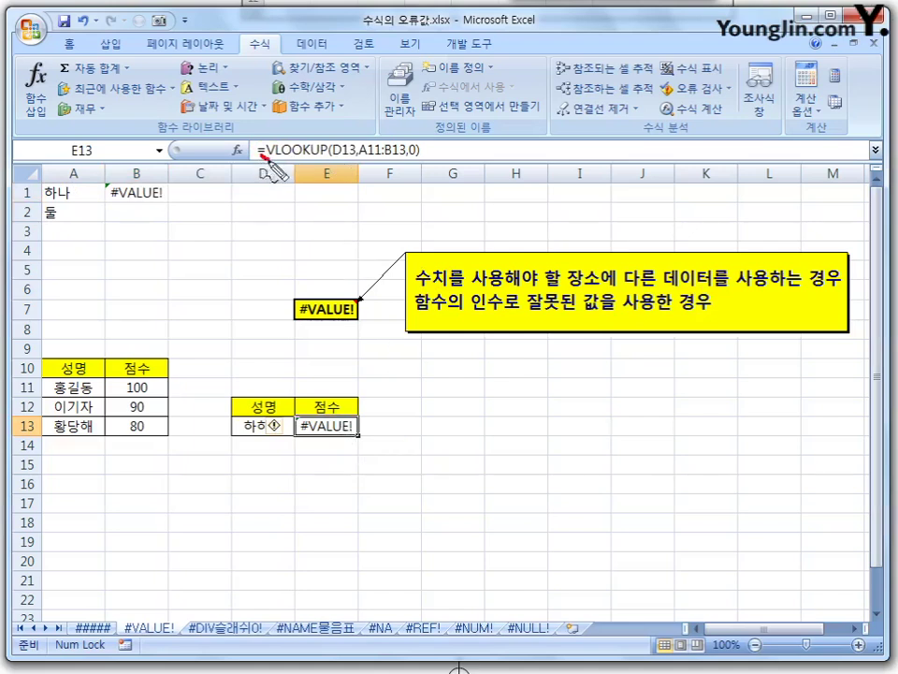
pyautogui.moveTo(256, 157); pyautogui.dragTo(324, 158)
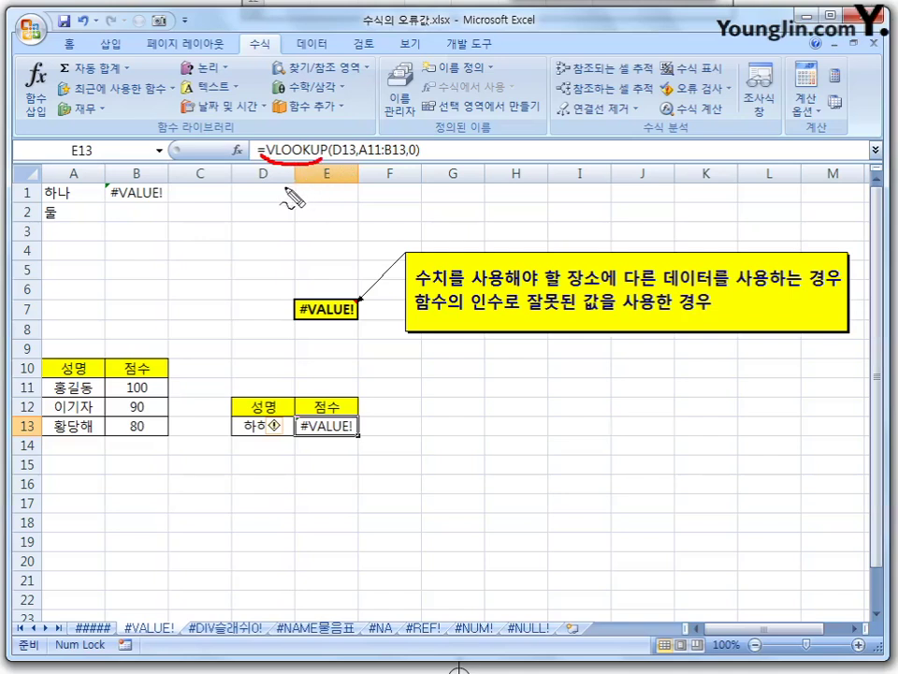
pyautogui.moveTo(280, 157)
pyautogui.mouseDown()
pyautogui.moveTo(300, 144)
pyautogui.moveTo(340, 160)
pyautogui.moveTo(269, 168)
pyautogui.mouseUp()
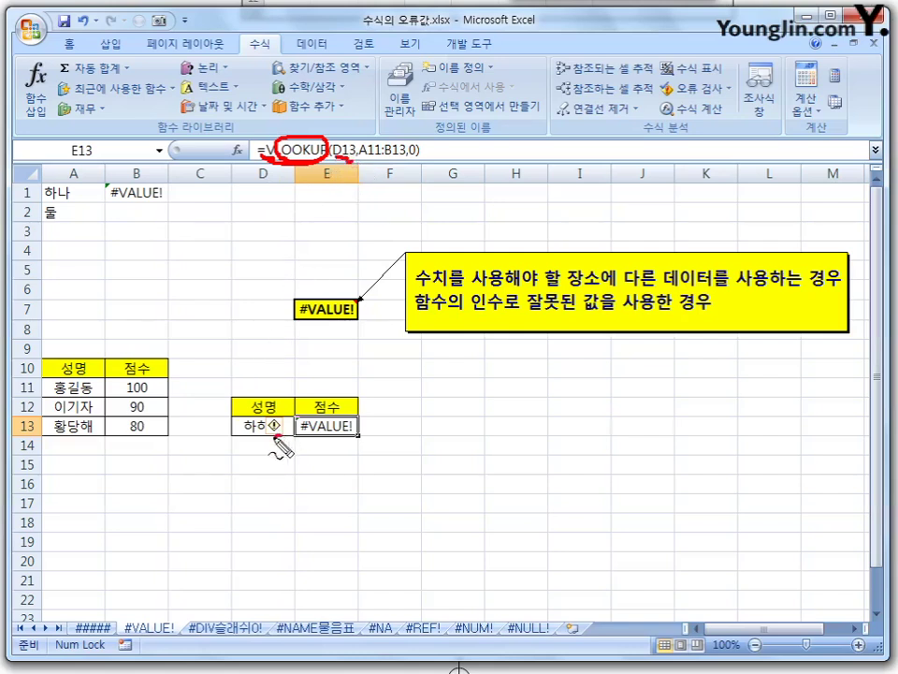
pyautogui.moveTo(269, 433)
pyautogui.mouseDown()
pyautogui.moveTo(256, 437)
pyautogui.moveTo(283, 425)
pyautogui.moveTo(277, 435)
pyautogui.mouseUp()
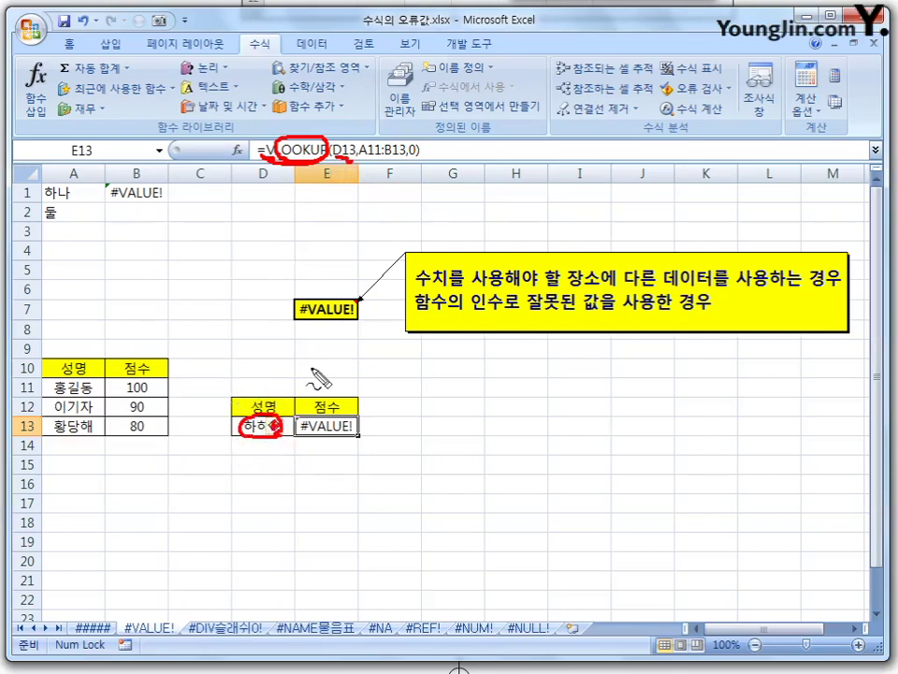
pyautogui.moveTo(365, 169); pyautogui.dragTo(393, 162)
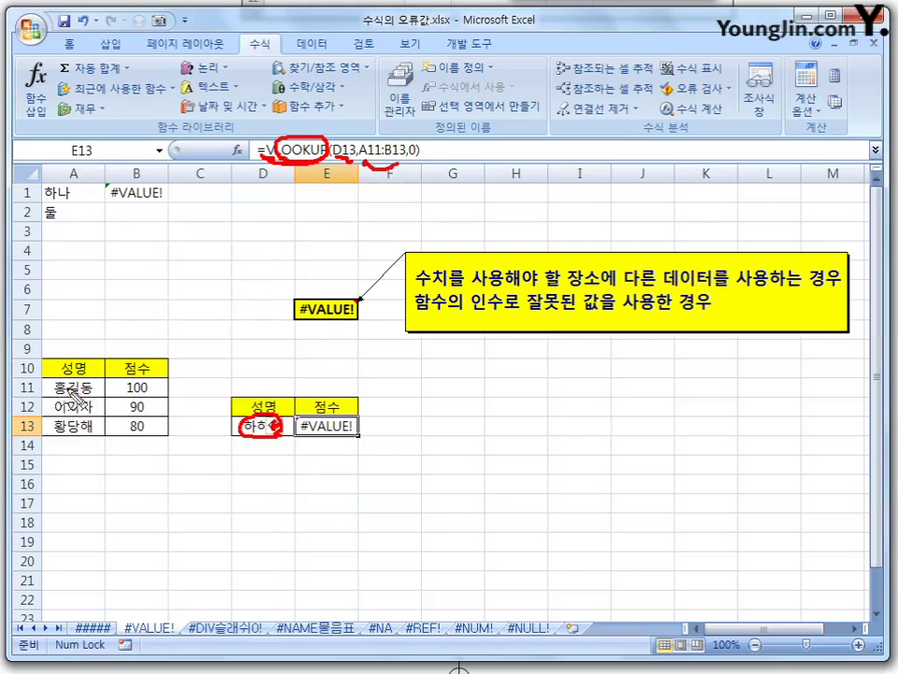
pyautogui.moveTo(45, 382)
pyautogui.mouseDown()
pyautogui.moveTo(161, 384)
pyautogui.moveTo(139, 448)
pyautogui.moveTo(65, 445)
pyautogui.moveTo(67, 393)
pyautogui.mouseUp()
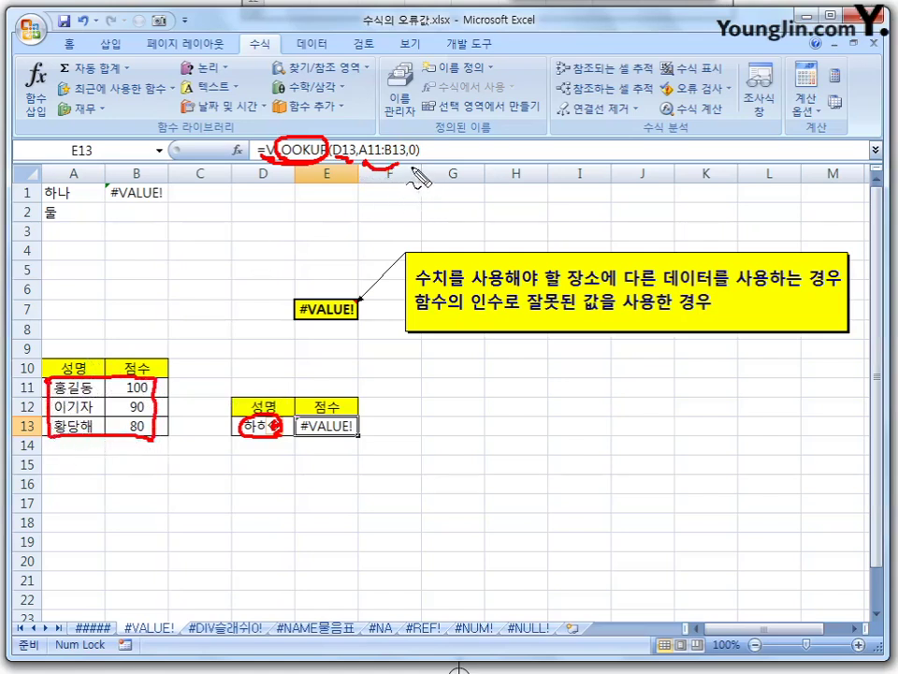
pyautogui.click(412, 161)
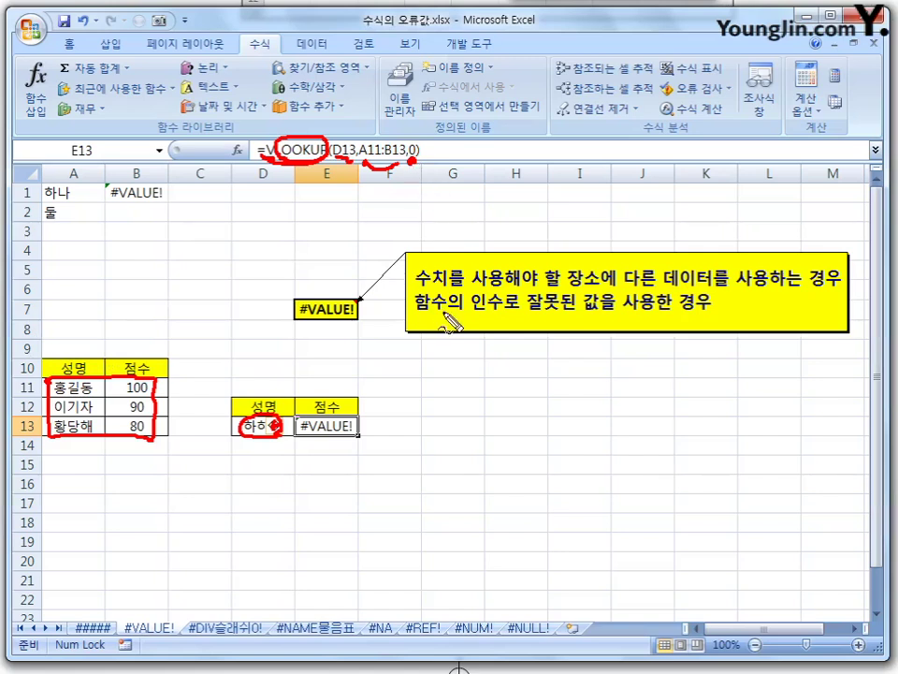
pyautogui.moveTo(438, 291)
pyautogui.mouseDown()
pyautogui.moveTo(456, 303)
pyautogui.moveTo(509, 302)
pyautogui.mouseUp()
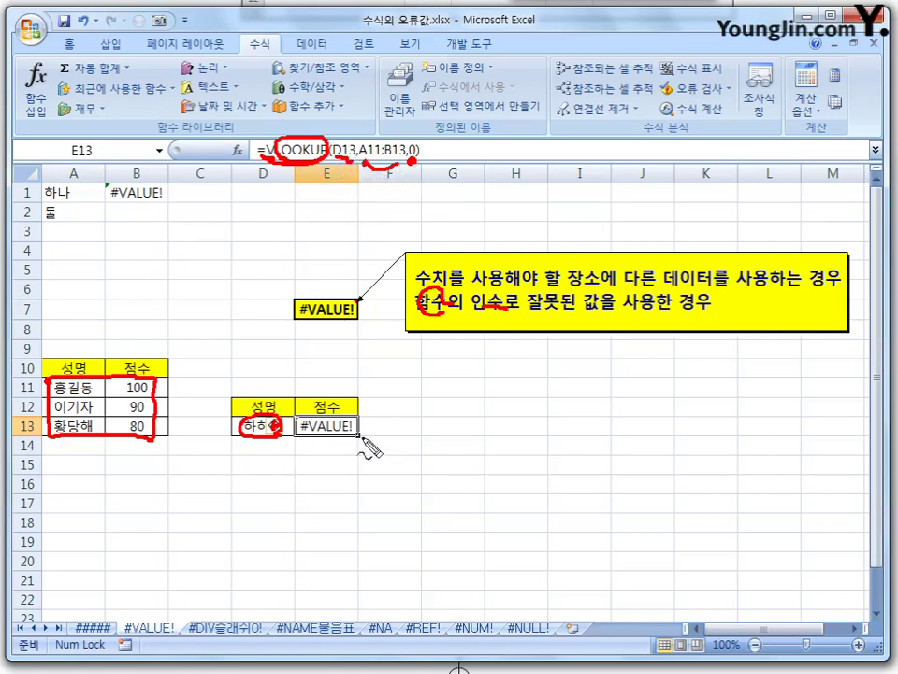
pyautogui.moveTo(298, 433); pyautogui.dragTo(360, 426)
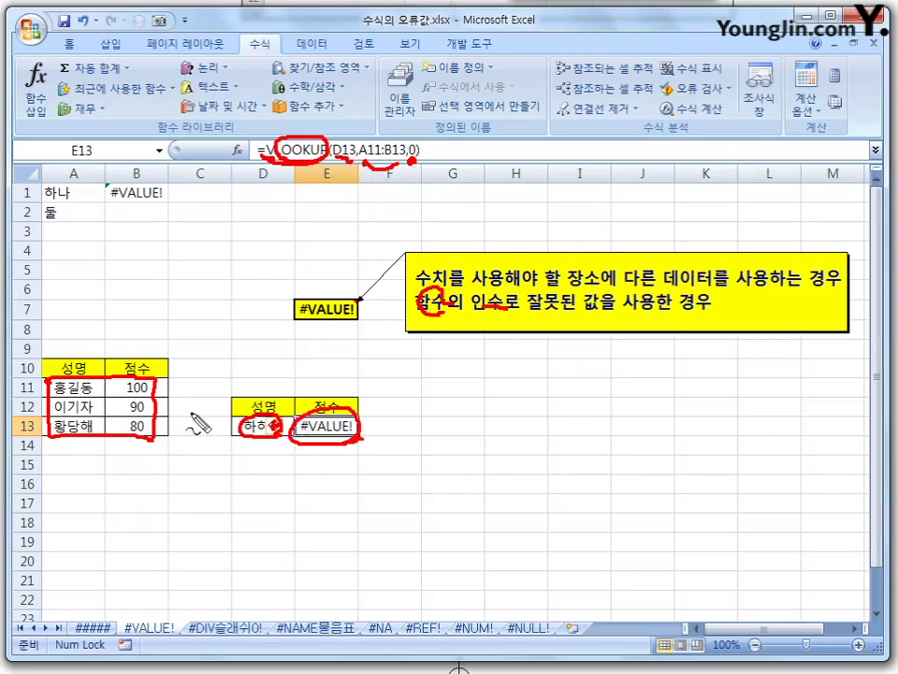
pyautogui.press('Escape')
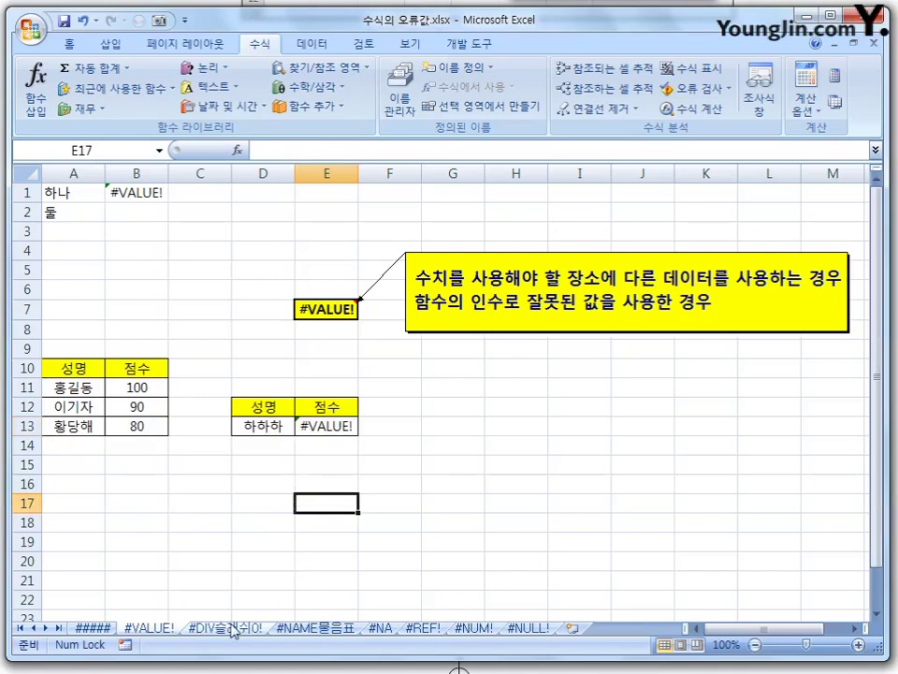
# Show the #DIV/0! worksheet and temporarily circle the divide-by-zero explanation and the error value in E10
pyautogui.hotkey('ctrl', 'pagedown')
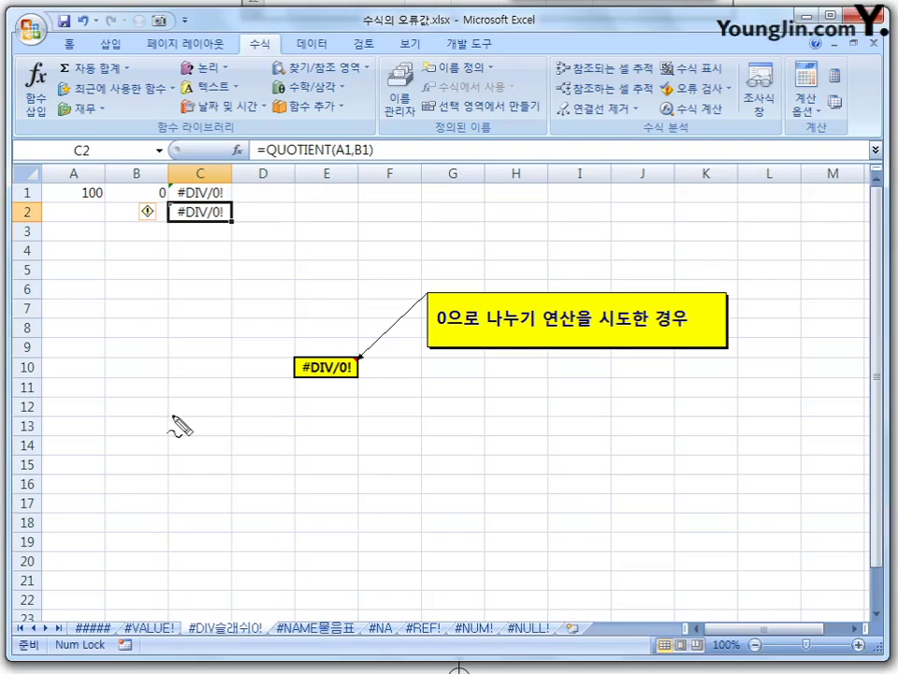
pyautogui.moveTo(466, 327); pyautogui.dragTo(439, 329)
pyautogui.moveTo(357, 377)
pyautogui.mouseDown()
pyautogui.moveTo(329, 386)
pyautogui.moveTo(359, 363)
pyautogui.mouseUp()
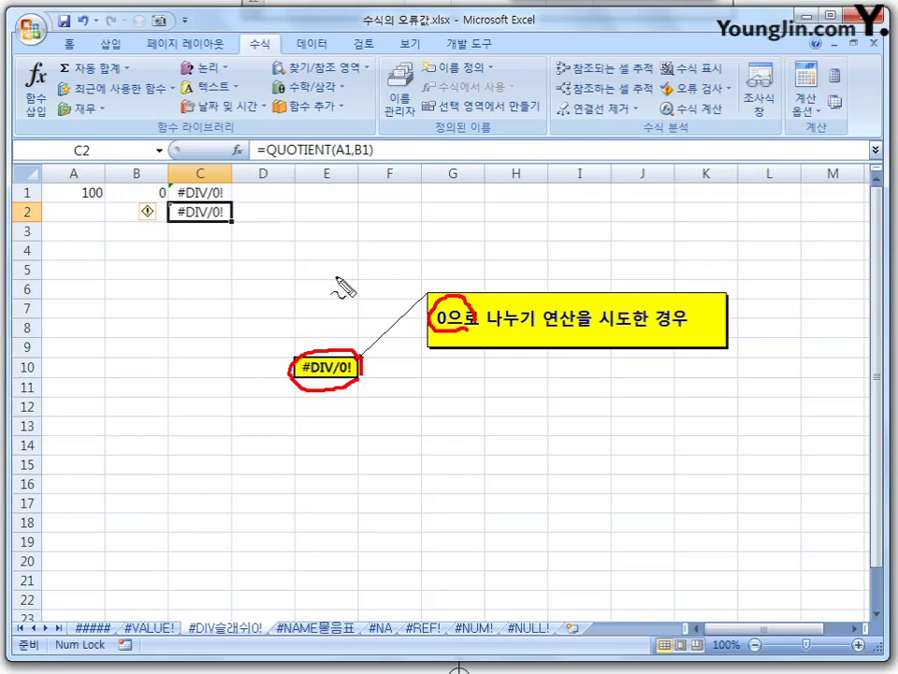
pyautogui.press('Escape')
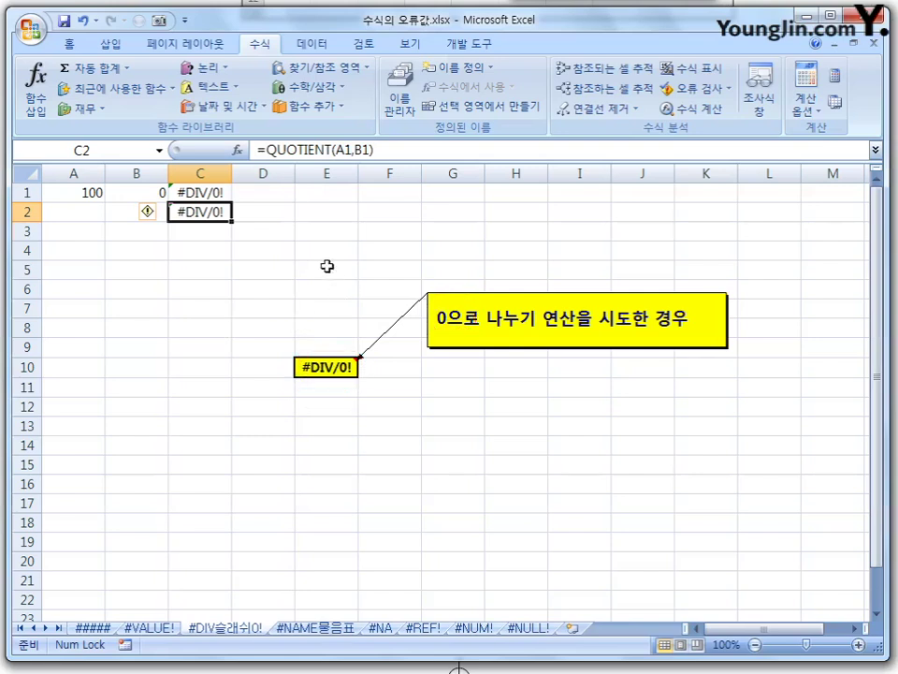
# Examine the formula =A1/B1 in C1 and its operand cells, temporarily sketching the division sign and marking the zero divisor
pyautogui.click(326, 266)
pyautogui.click(192, 192)
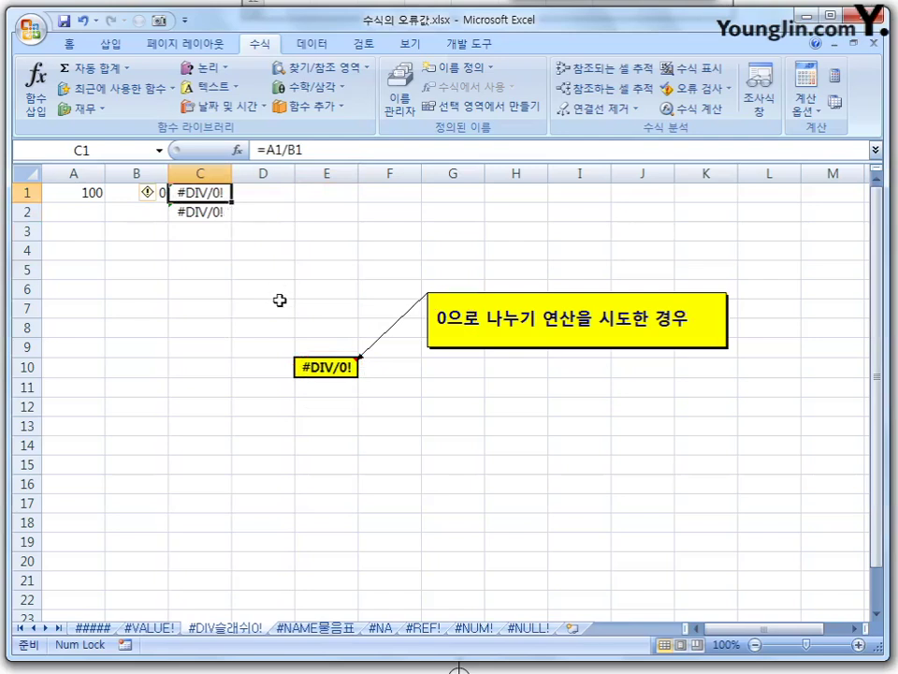
pyautogui.click(88, 193)
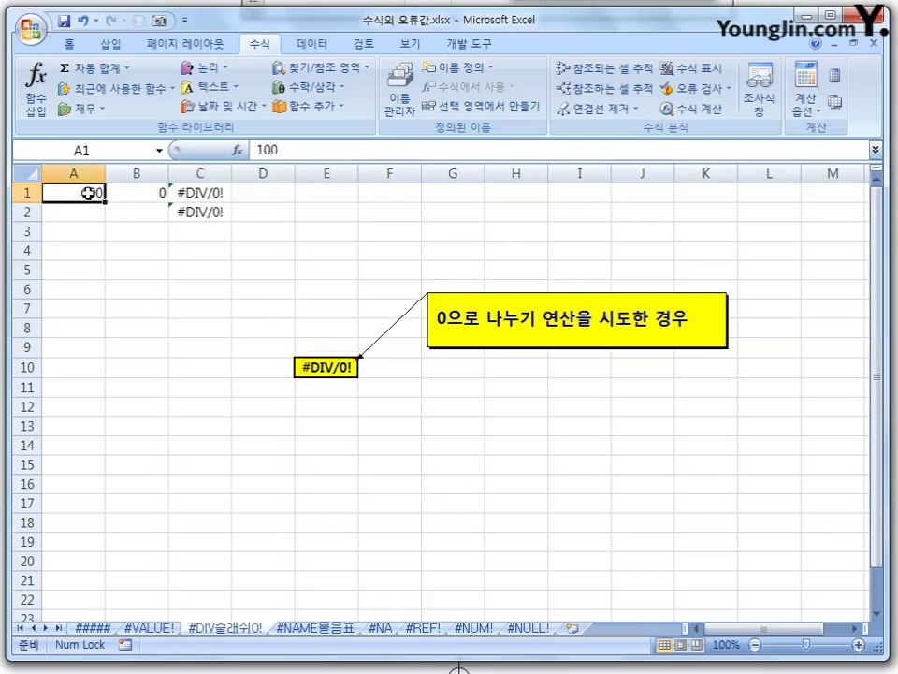
pyautogui.click(140, 191)
pyautogui.click(225, 192)
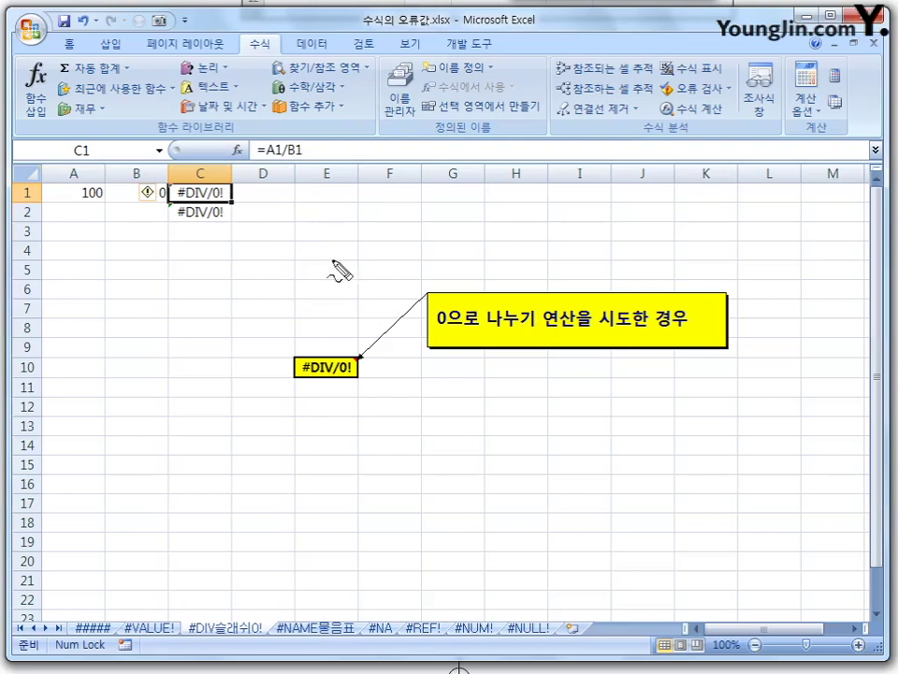
pyautogui.moveTo(343, 246); pyautogui.dragTo(301, 304)
pyautogui.moveTo(474, 208)
pyautogui.mouseDown()
pyautogui.moveTo(494, 204)
pyautogui.moveTo(479, 216)
pyautogui.mouseUp()
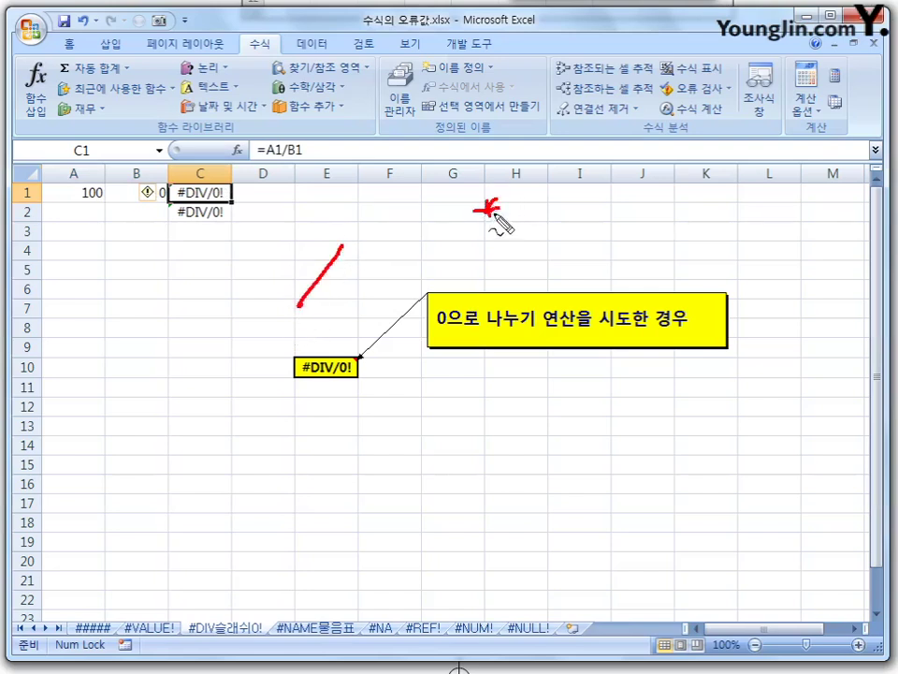
pyautogui.moveTo(318, 166)
pyautogui.mouseDown()
pyautogui.moveTo(258, 173)
pyautogui.moveTo(261, 143)
pyautogui.moveTo(301, 151)
pyautogui.moveTo(297, 167)
pyautogui.mouseUp()
pyautogui.moveTo(140, 187)
pyautogui.mouseDown()
pyautogui.moveTo(152, 200)
pyautogui.moveTo(234, 199)
pyautogui.mouseUp()
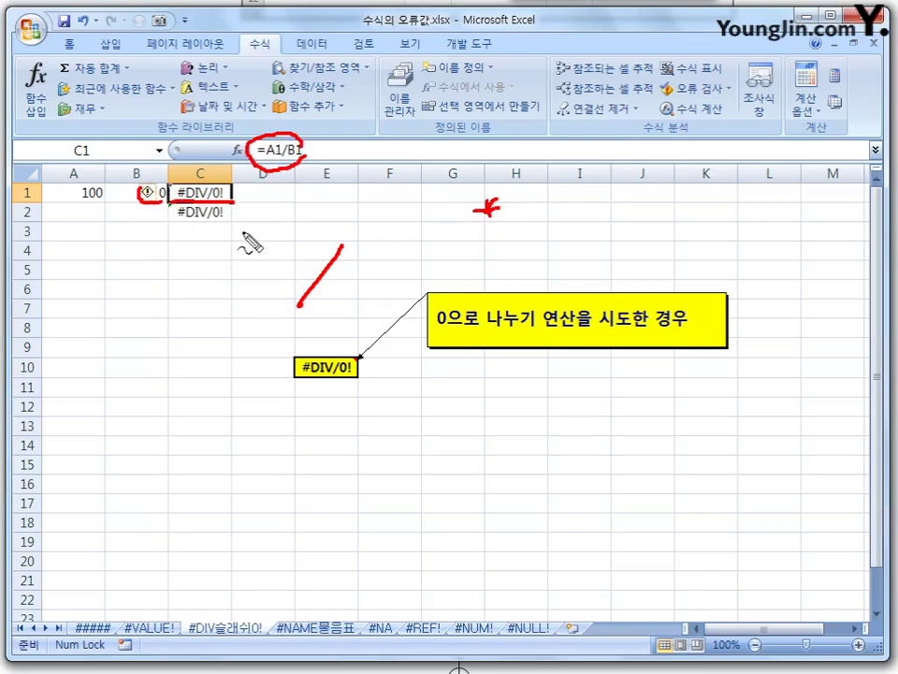
pyautogui.press('Escape')
# Examine the QUOTIENT(A1,B1) formula in C2 together with its divisor cell B1
pyautogui.click(206, 213)
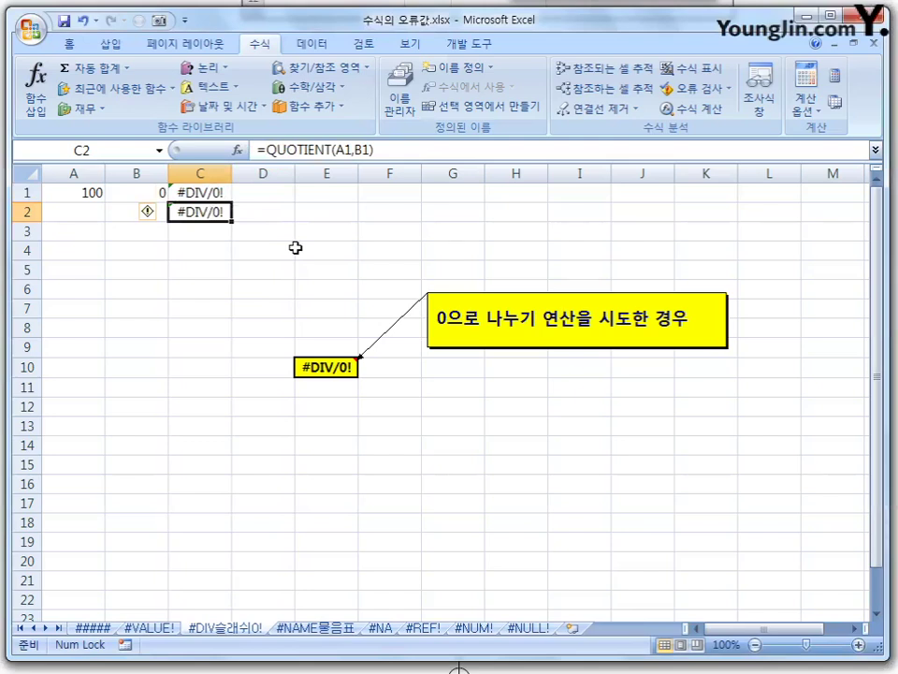
pyautogui.click(145, 191)
pyautogui.click(216, 212)
# Show the #NAME? error example worksheet
pyautogui.click(341, 629)
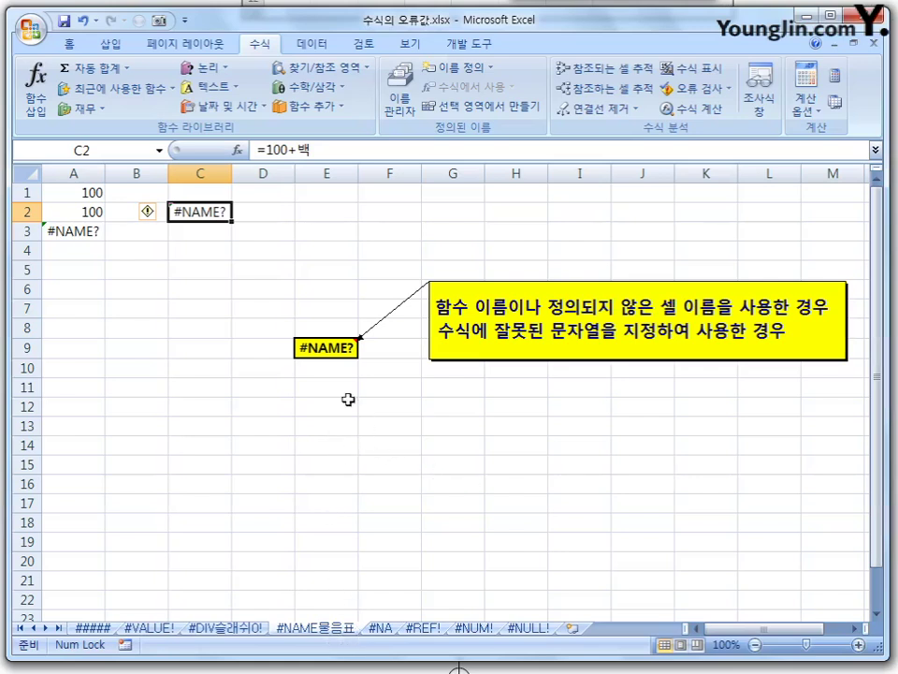
# Examine the #NAME? example in E9 and temporarily mark the undefined-name and wrong-text causes in its explanation note
pyautogui.click(326, 347)
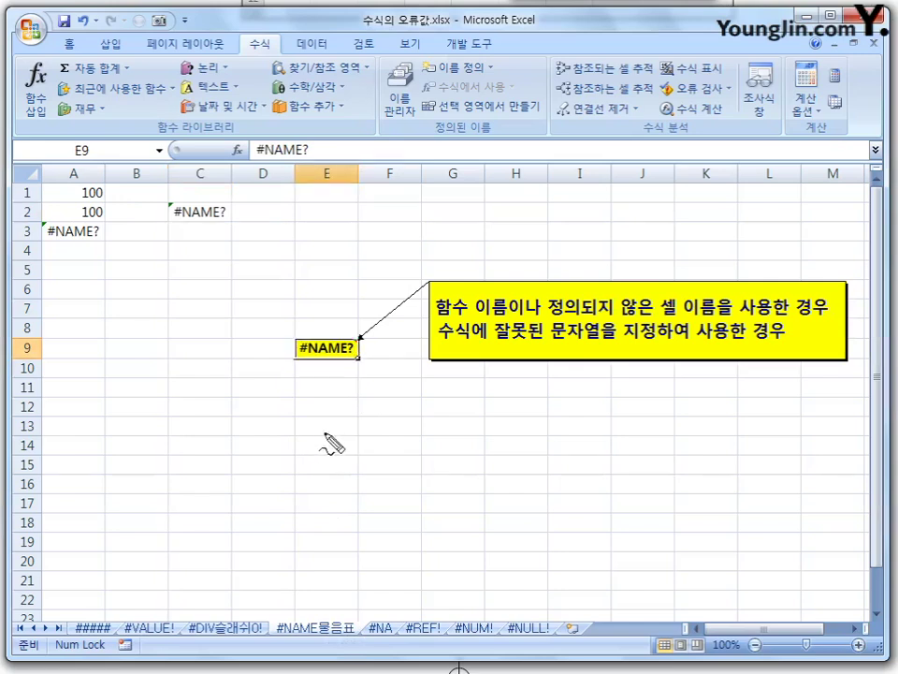
pyautogui.moveTo(510, 317)
pyautogui.mouseDown()
pyautogui.moveTo(453, 321)
pyautogui.moveTo(505, 301)
pyautogui.mouseUp()
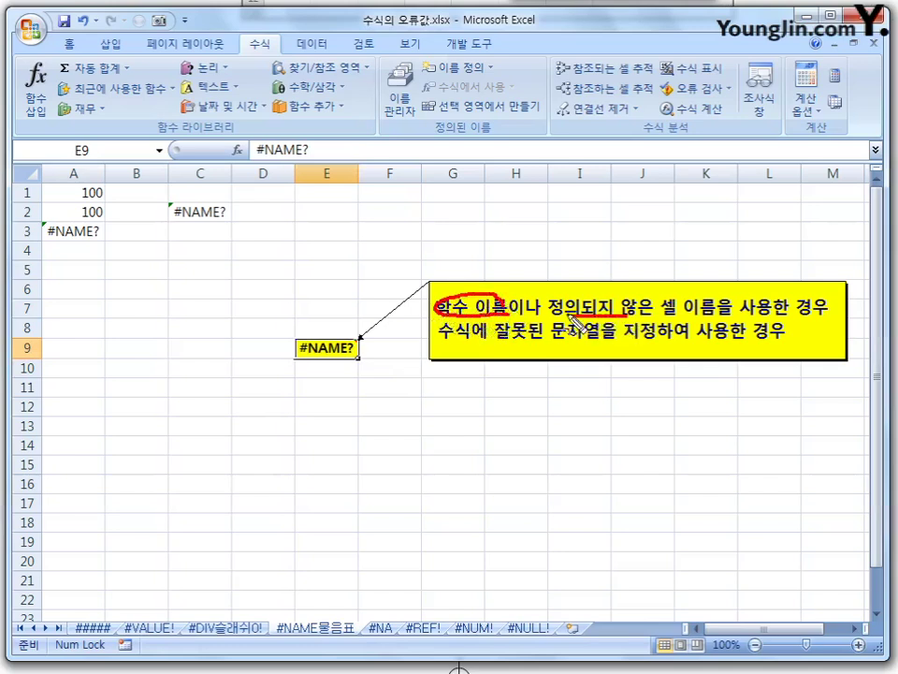
pyautogui.moveTo(571, 318)
pyautogui.mouseDown()
pyautogui.moveTo(628, 307)
pyautogui.moveTo(643, 320)
pyautogui.moveTo(718, 318)
pyautogui.moveTo(711, 302)
pyautogui.moveTo(716, 327)
pyautogui.mouseUp()
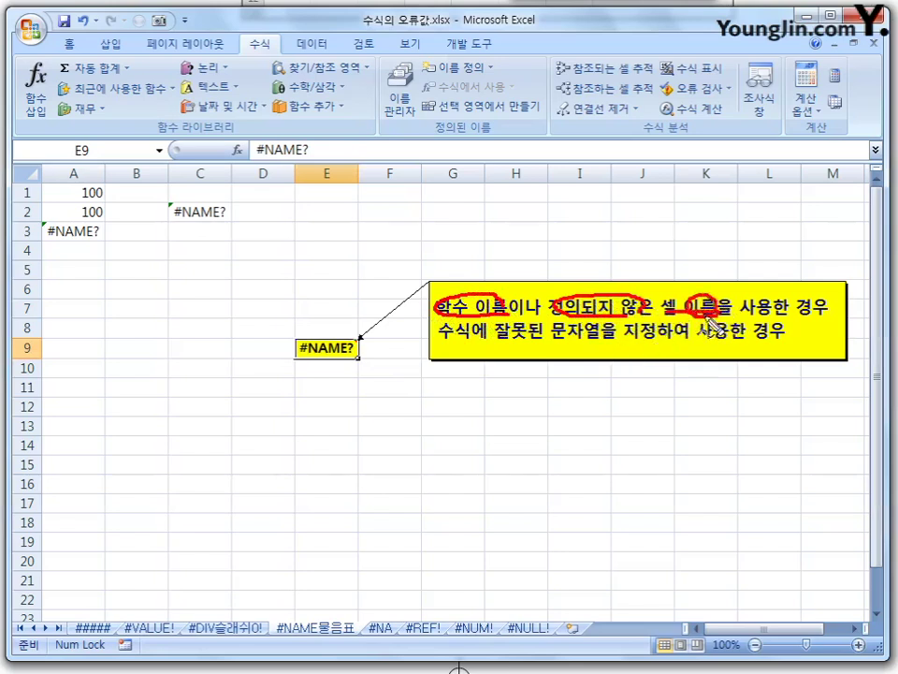
pyautogui.moveTo(465, 346)
pyautogui.mouseDown()
pyautogui.moveTo(468, 330)
pyautogui.moveTo(465, 343)
pyautogui.mouseUp()
pyautogui.moveTo(494, 338)
pyautogui.mouseDown()
pyautogui.moveTo(575, 347)
pyautogui.moveTo(596, 339)
pyautogui.mouseUp()
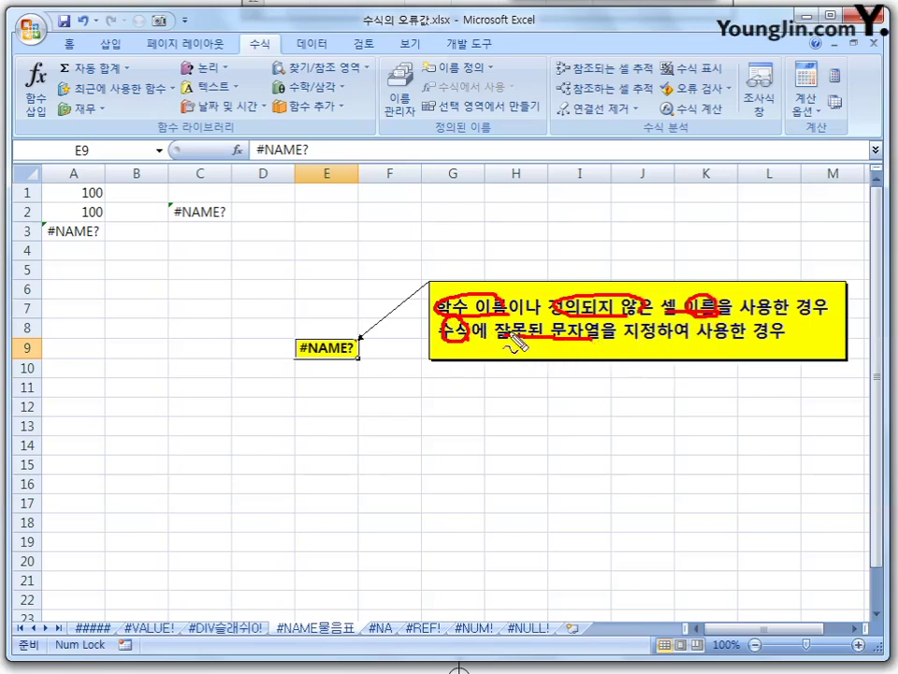
pyautogui.press('Escape')
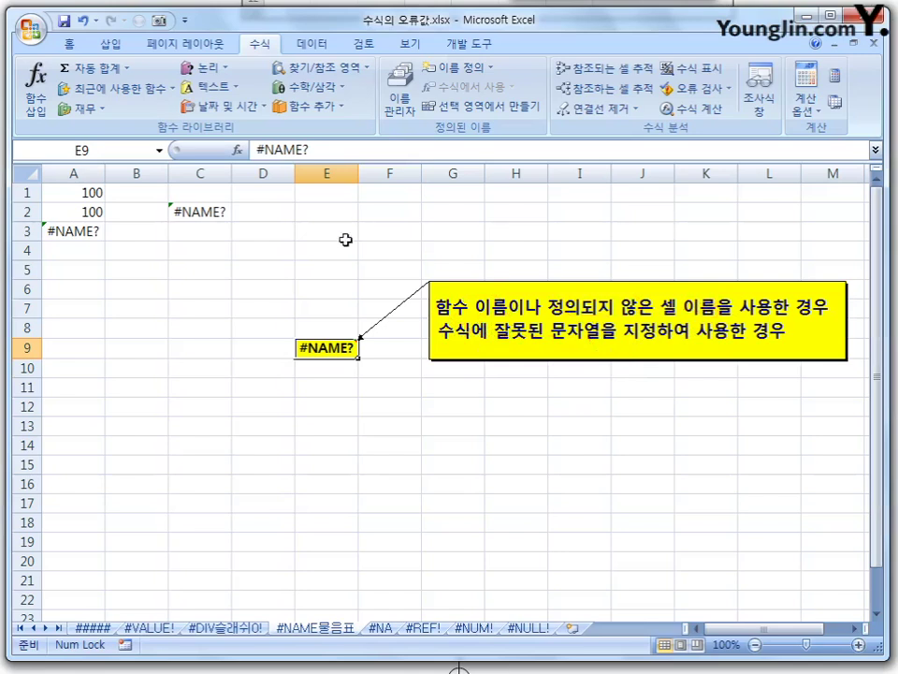
# Examine the misspelled formula =sun(A1:A2) in A3, temporarily writing SUM→N and marking the error cell and its explanation
pyautogui.click(82, 231)
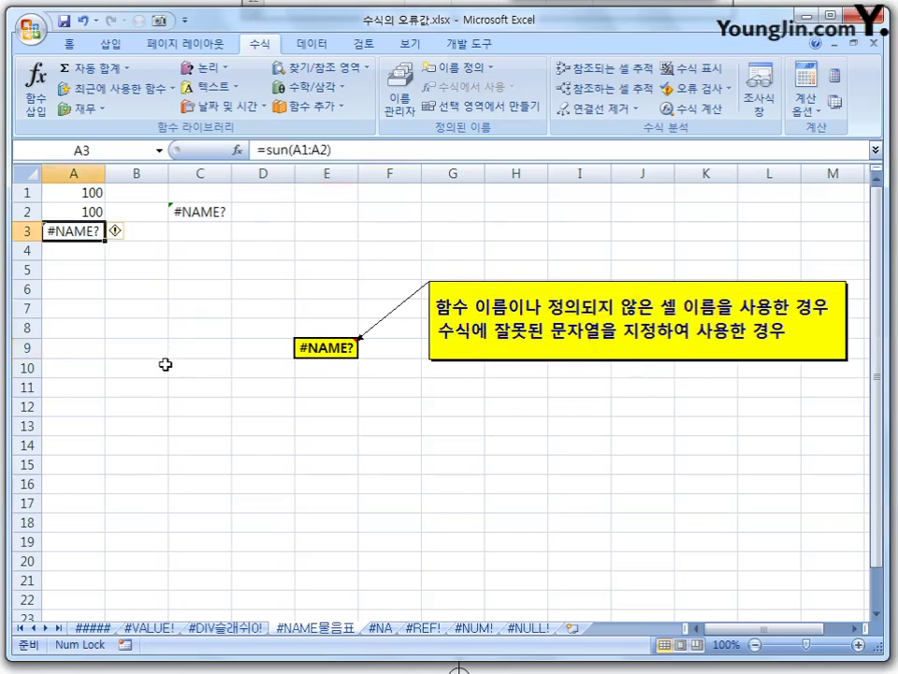
pyautogui.hotkey('ctrl', '2')
pyautogui.moveTo(265, 159)
pyautogui.mouseDown()
pyautogui.moveTo(290, 159)
pyautogui.moveTo(277, 214)
pyautogui.moveTo(301, 215)
pyautogui.moveTo(316, 192)
pyautogui.moveTo(330, 217)
pyautogui.moveTo(352, 217)
pyautogui.moveTo(397, 193)
pyautogui.moveTo(387, 200)
pyautogui.moveTo(428, 209)
pyautogui.moveTo(433, 178)
pyautogui.mouseUp()
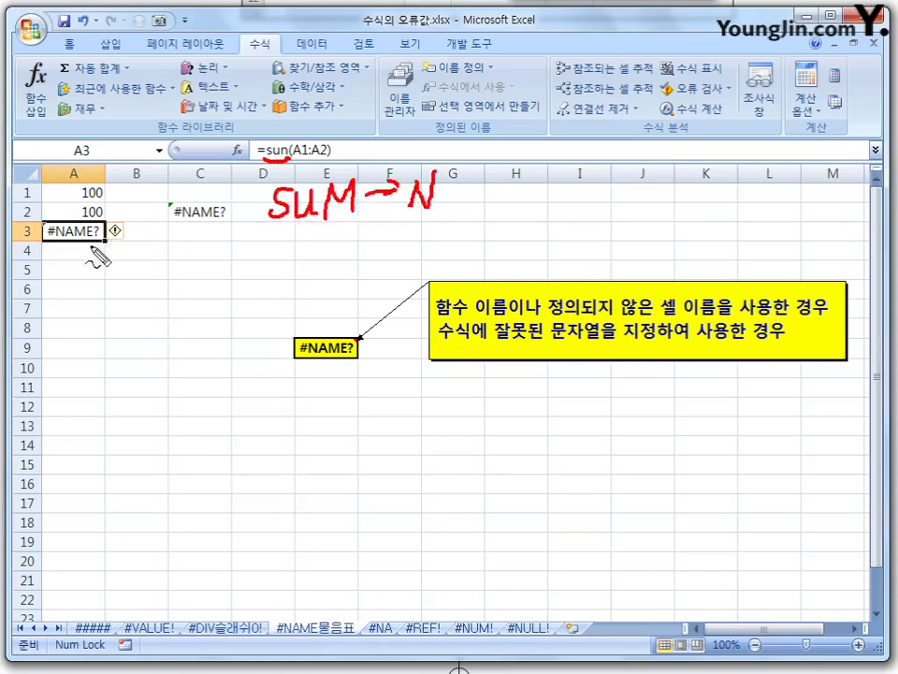
pyautogui.moveTo(66, 222)
pyautogui.mouseDown()
pyautogui.moveTo(64, 245)
pyautogui.moveTo(87, 222)
pyautogui.moveTo(49, 229)
pyautogui.mouseUp()
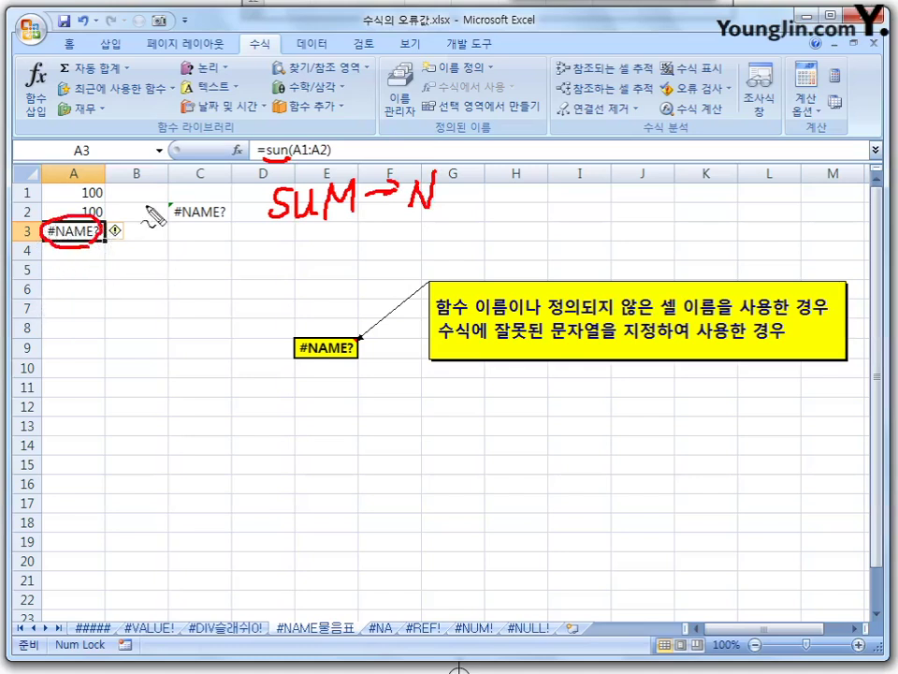
pyautogui.moveTo(459, 315)
pyautogui.mouseDown()
pyautogui.moveTo(499, 320)
pyautogui.moveTo(670, 305)
pyautogui.moveTo(748, 316)
pyautogui.mouseUp()
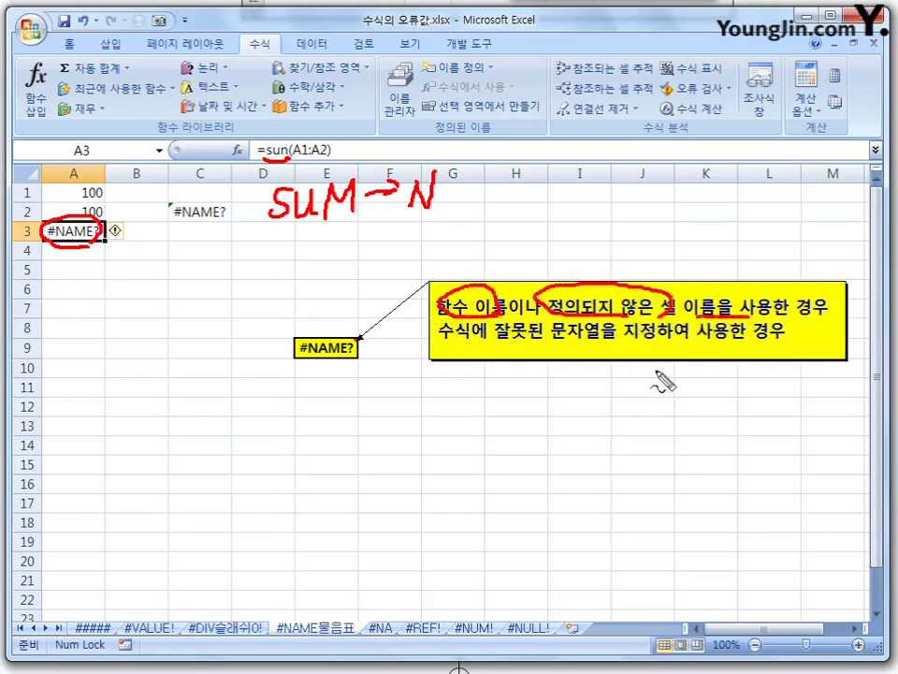
pyautogui.press('Escape')
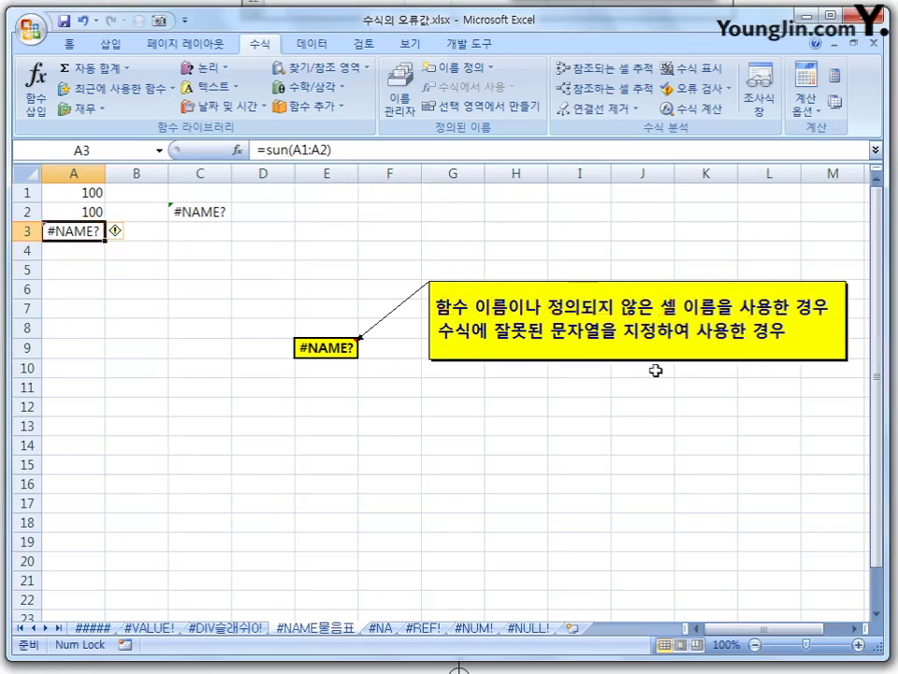
# Examine the formula =100+백 in C2, which adds undefined text to a number
pyautogui.click(297, 235)
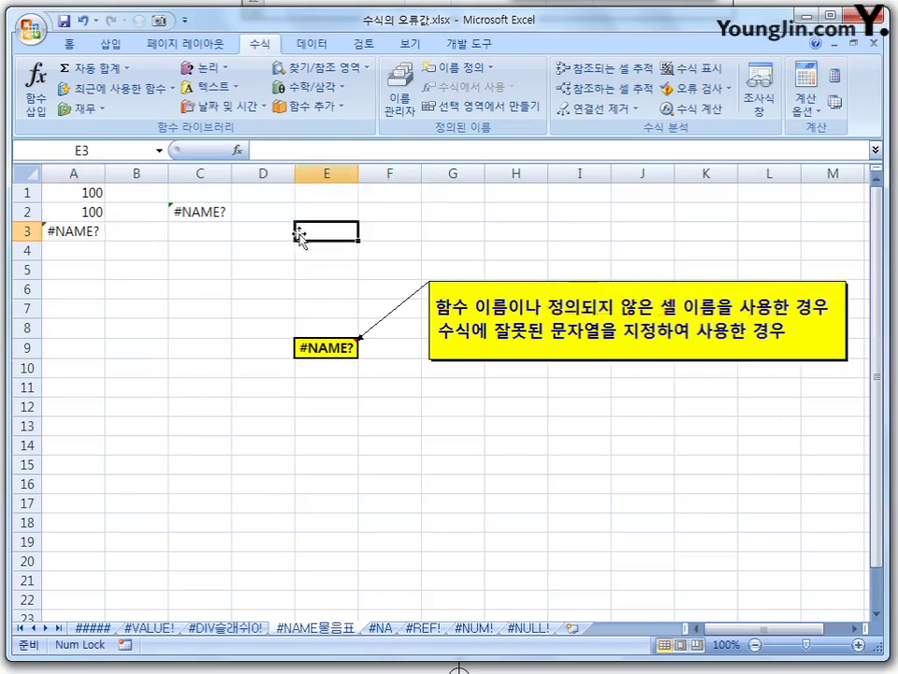
pyautogui.click(216, 214)
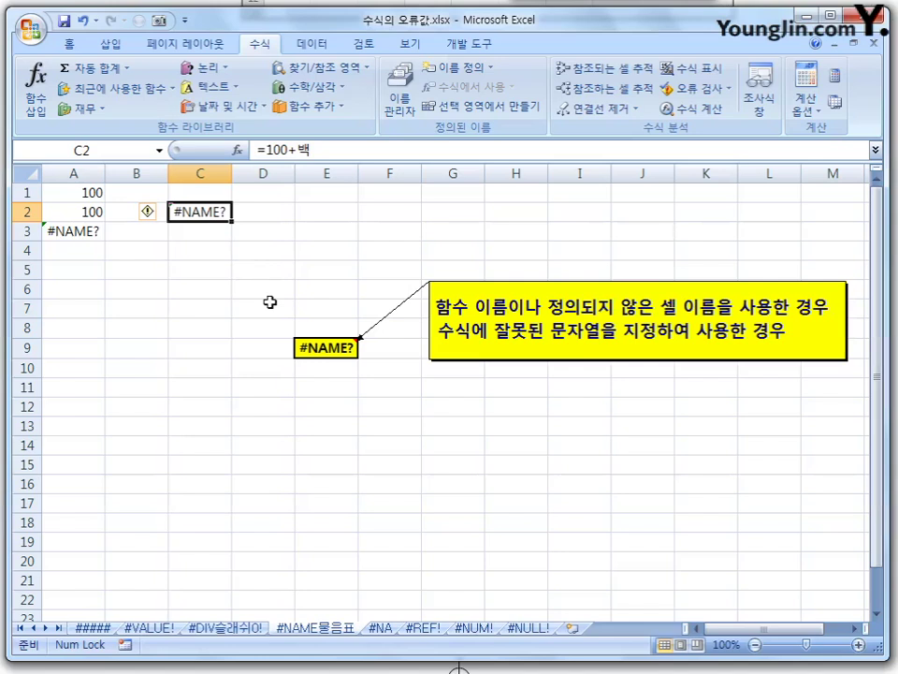
# Show the #N/A example worksheet and mark the part of the note about lookup functions not finding a result
pyautogui.click(392, 628)
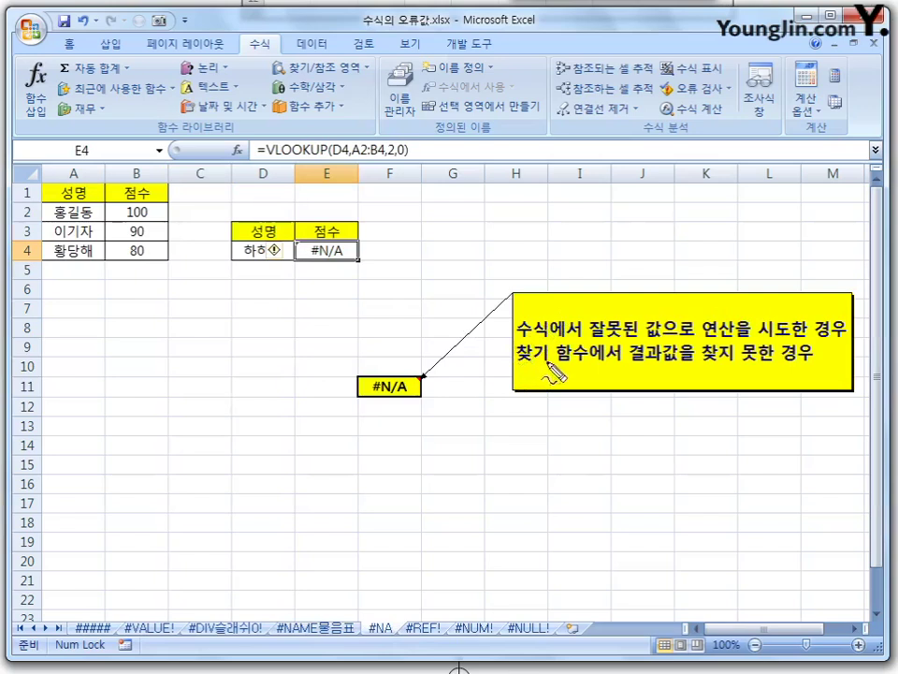
pyautogui.moveTo(535, 344)
pyautogui.mouseDown()
pyautogui.moveTo(523, 358)
pyautogui.moveTo(548, 366)
pyautogui.mouseUp()
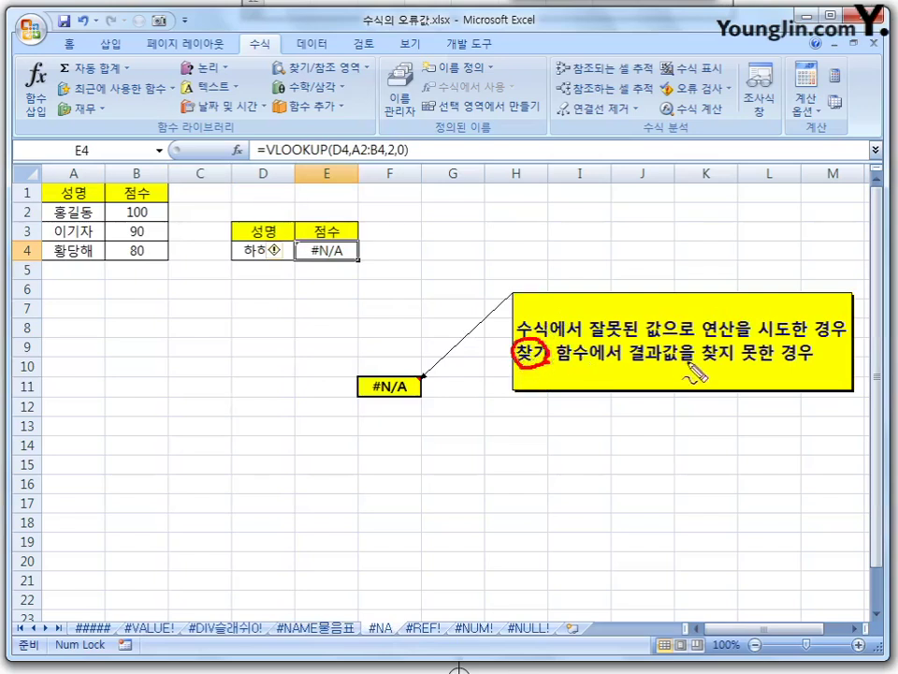
pyautogui.moveTo(658, 381)
pyautogui.mouseDown()
pyautogui.moveTo(688, 367)
pyautogui.moveTo(768, 361)
pyautogui.mouseUp()
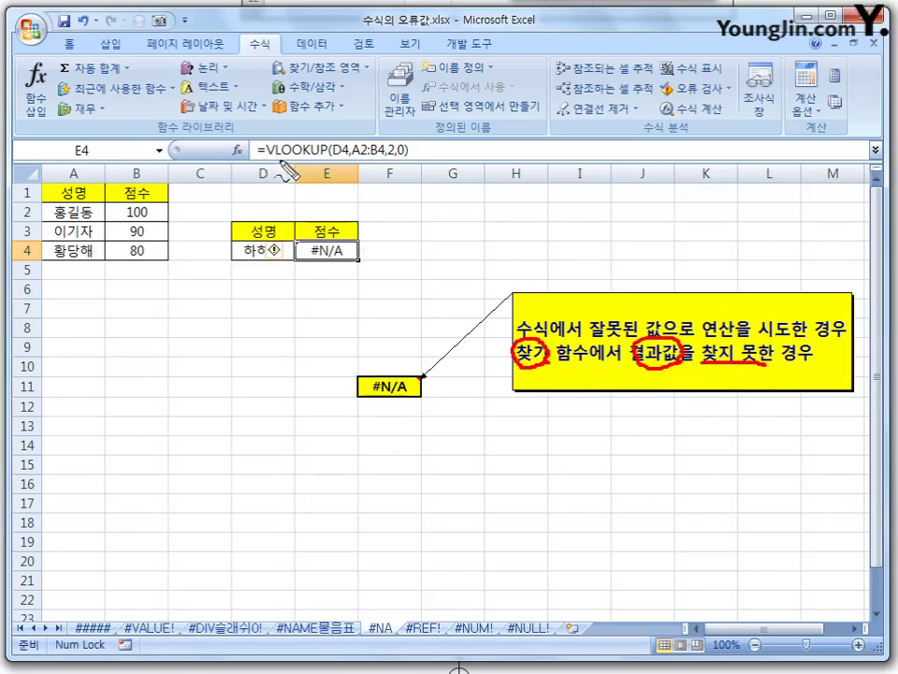
# Mark the VLOOKUP(D4,A2:B4,2,0) arguments in E4's formula and the matching lookup cell, table range and numbered columns 1 and 2
pyautogui.moveTo(326, 152)
pyautogui.mouseDown()
pyautogui.moveTo(301, 165)
pyautogui.moveTo(263, 160)
pyautogui.moveTo(273, 143)
pyautogui.mouseUp()
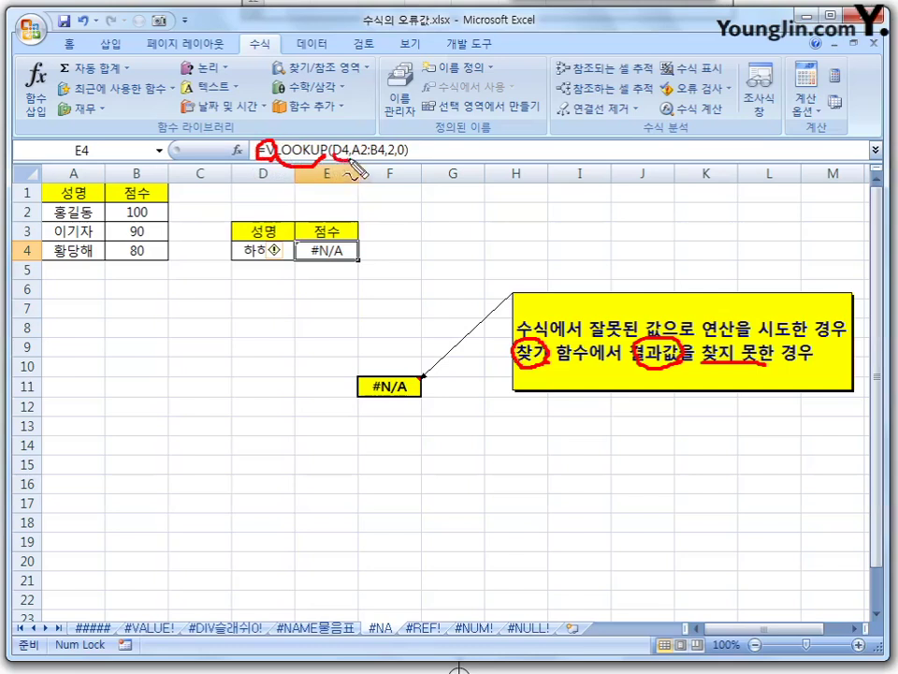
pyautogui.moveTo(287, 265)
pyautogui.mouseDown()
pyautogui.moveTo(249, 261)
pyautogui.moveTo(285, 249)
pyautogui.mouseUp()
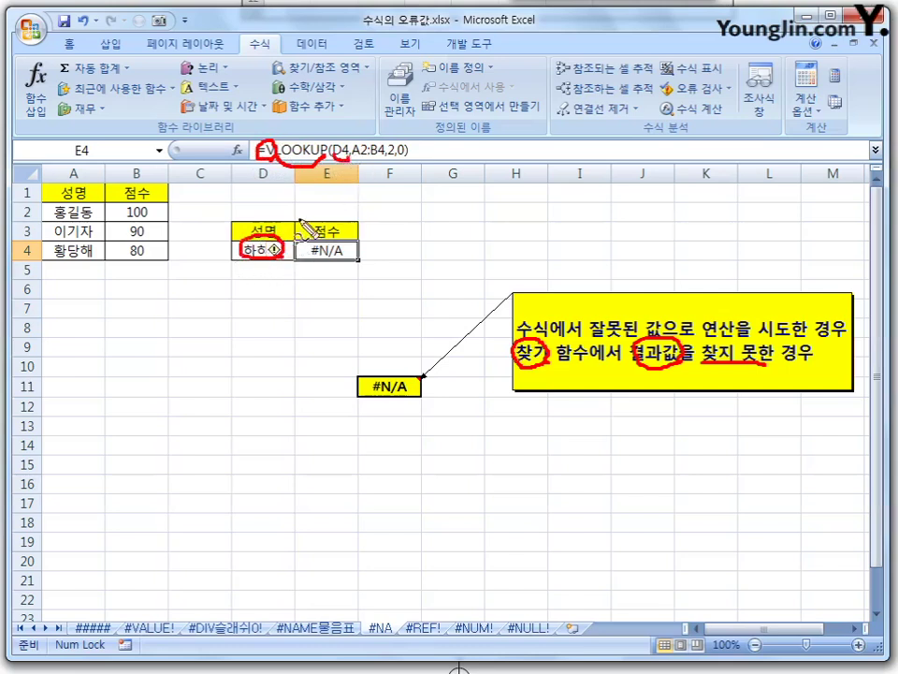
pyautogui.moveTo(357, 158); pyautogui.dragTo(373, 163)
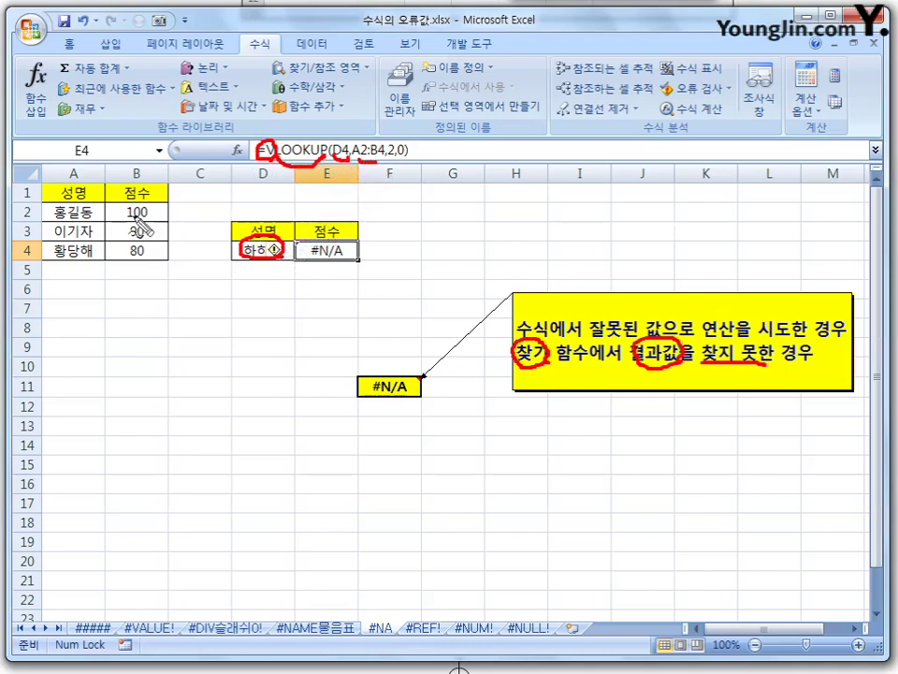
pyautogui.moveTo(48, 202); pyautogui.dragTo(42, 247)
pyautogui.moveTo(45, 203)
pyautogui.mouseDown()
pyautogui.moveTo(137, 206)
pyautogui.moveTo(166, 237)
pyautogui.moveTo(145, 266)
pyautogui.moveTo(52, 267)
pyautogui.mouseUp()
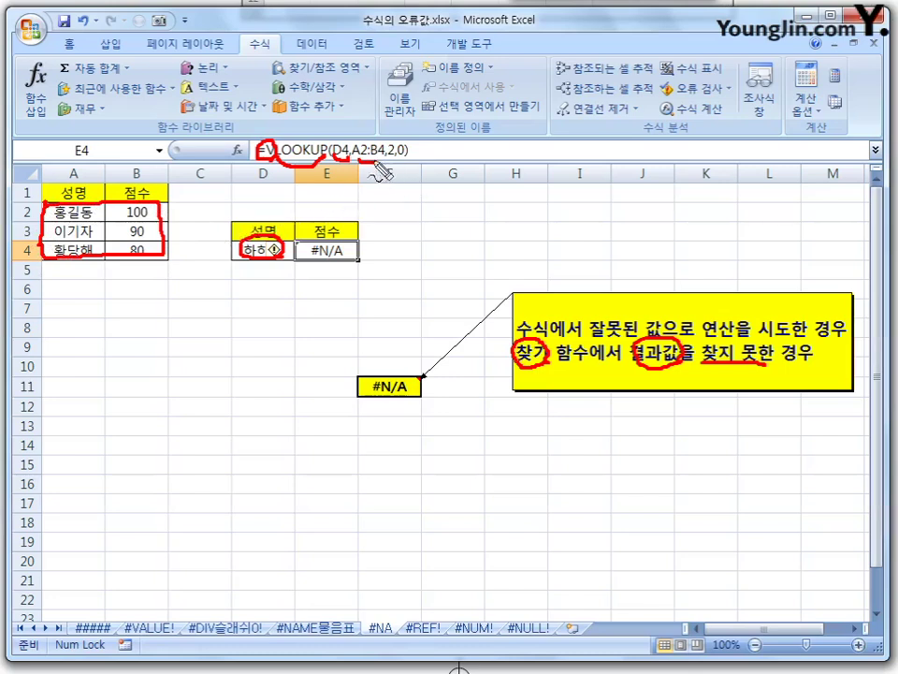
pyautogui.moveTo(389, 161); pyautogui.dragTo(389, 174)
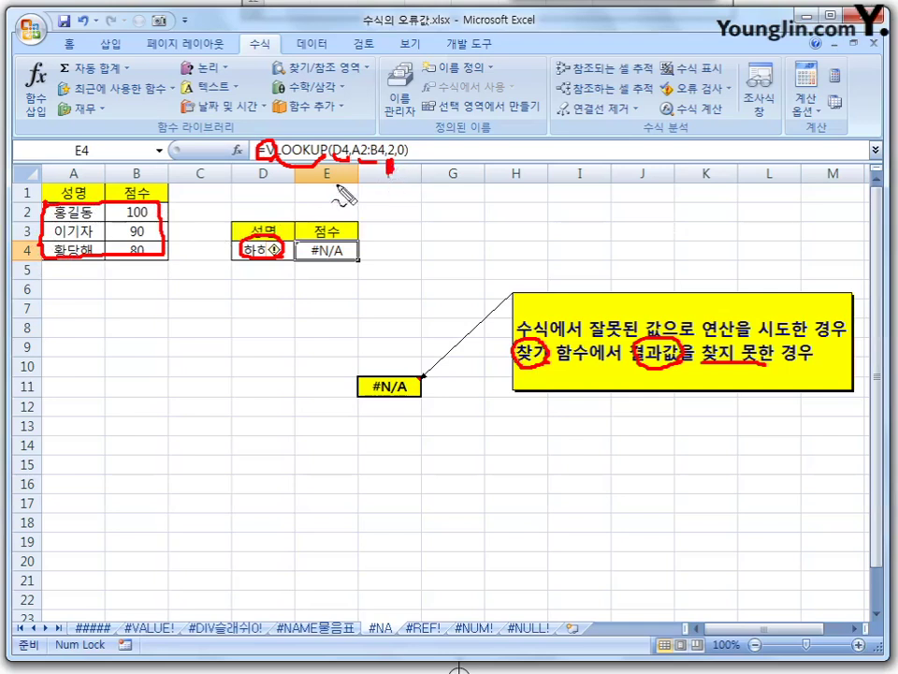
pyautogui.moveTo(126, 204)
pyautogui.mouseDown()
pyautogui.moveTo(141, 262)
pyautogui.moveTo(159, 208)
pyautogui.mouseUp()
pyautogui.moveTo(81, 267); pyautogui.dragTo(75, 282)
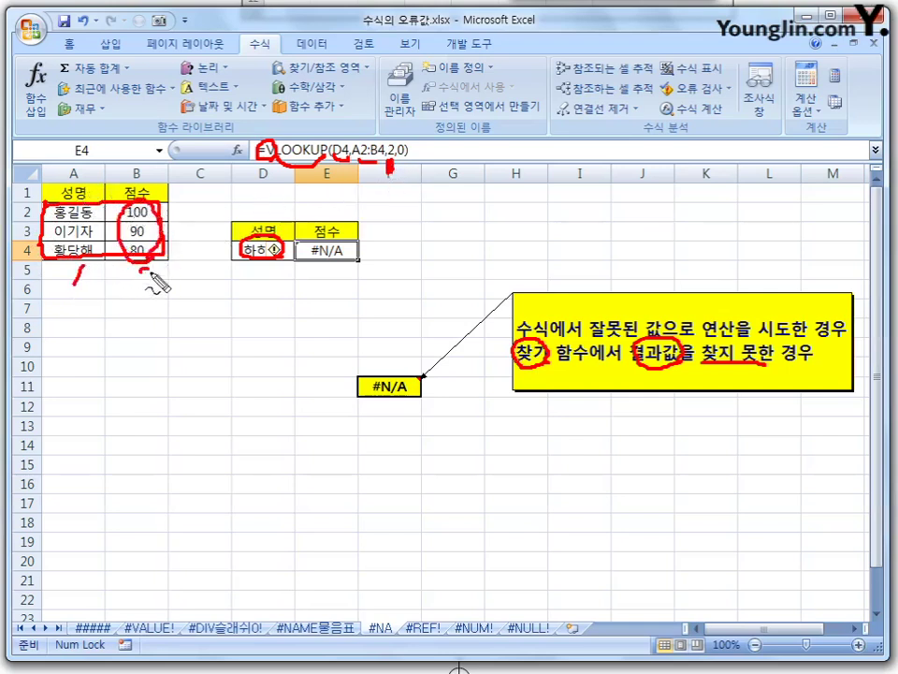
pyautogui.moveTo(139, 269); pyautogui.dragTo(157, 281)
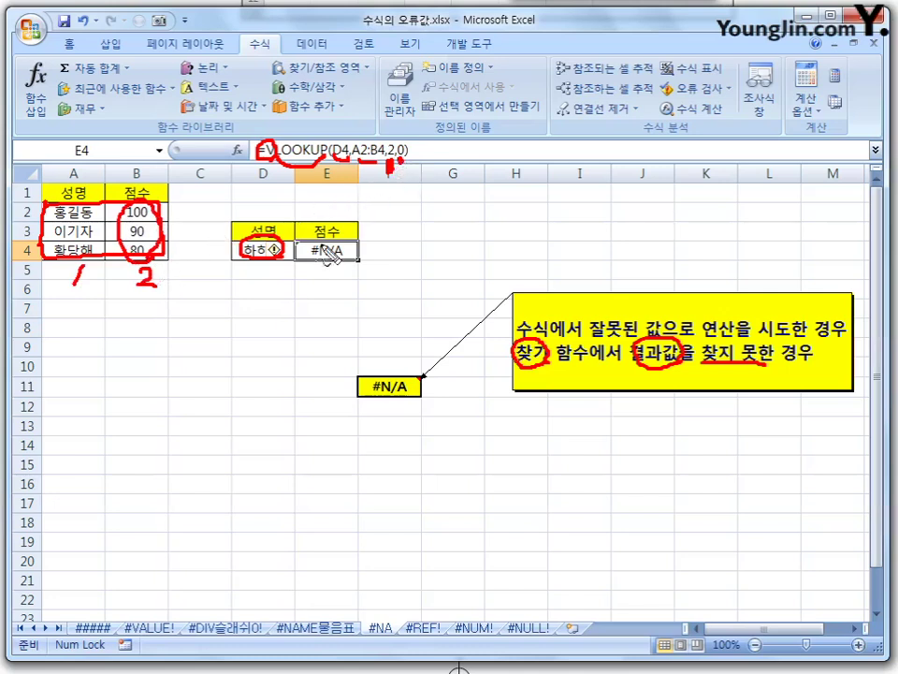
# Mark the lookup name in D4, the #N/A value in F11 and the lookup-function explanation, and clear all annotations
pyautogui.moveTo(277, 266); pyautogui.dragTo(248, 257)
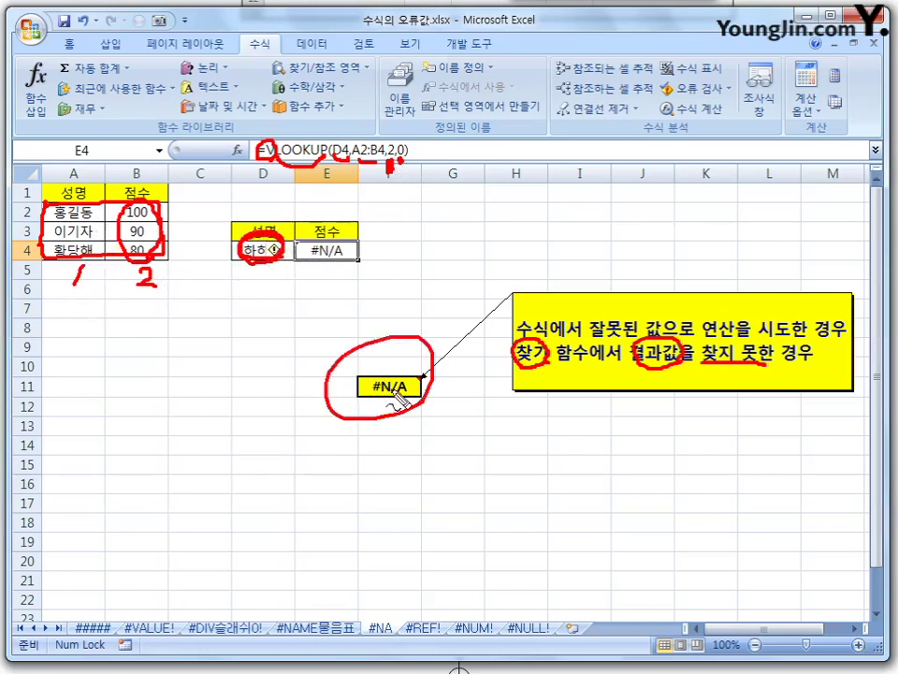
pyautogui.moveTo(412, 341); pyautogui.dragTo(429, 351)
pyautogui.moveTo(550, 380); pyautogui.dragTo(582, 378)
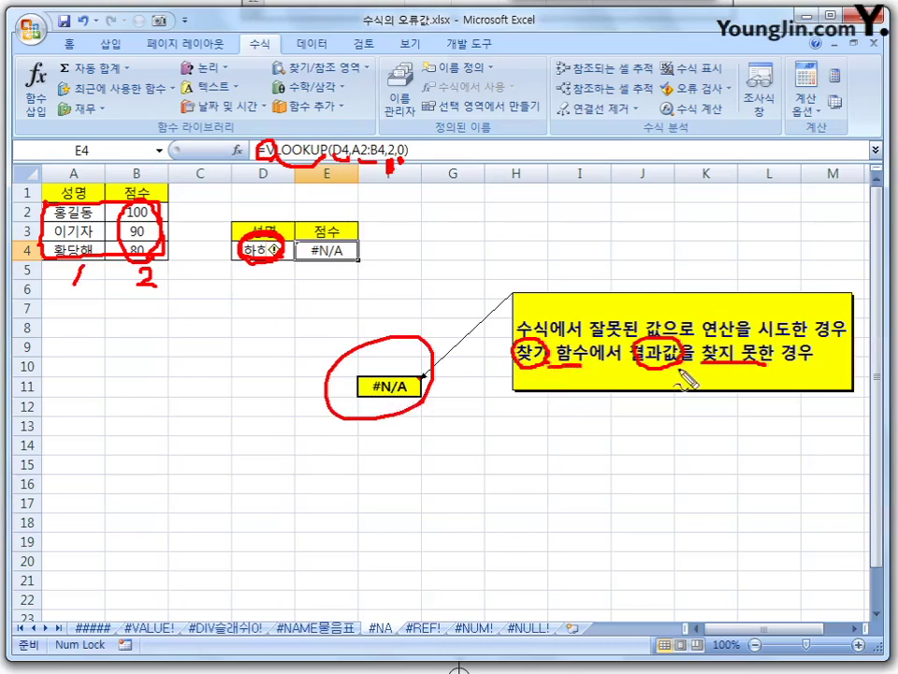
pyautogui.moveTo(691, 374); pyautogui.dragTo(654, 377)
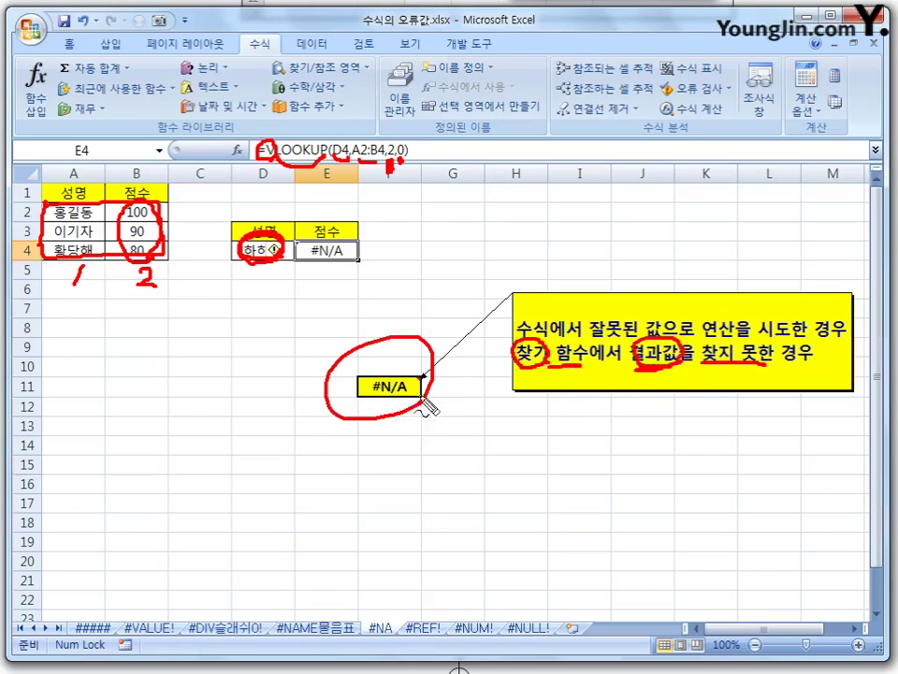
pyautogui.press('Escape')
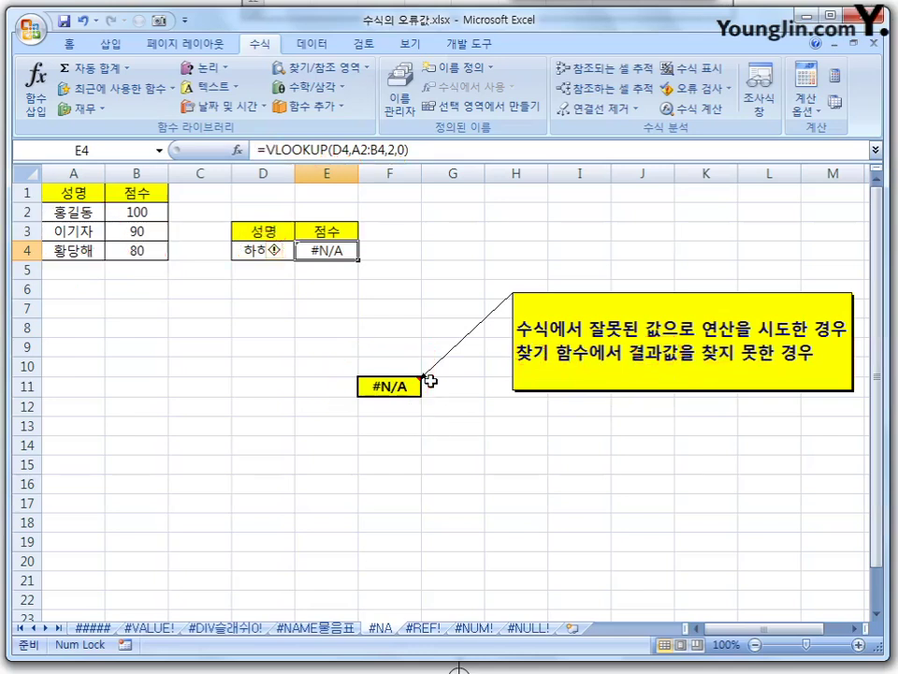
# Show the #REF! example worksheet and examine G1 and the formula =G1+H1 in I1
pyautogui.click(435, 629)
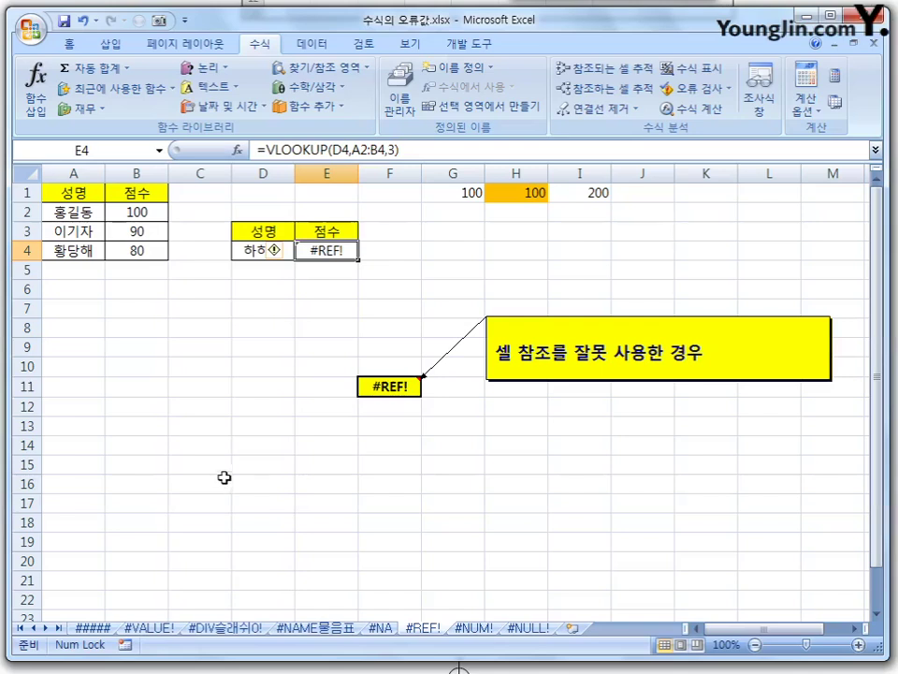
pyautogui.click(300, 335)
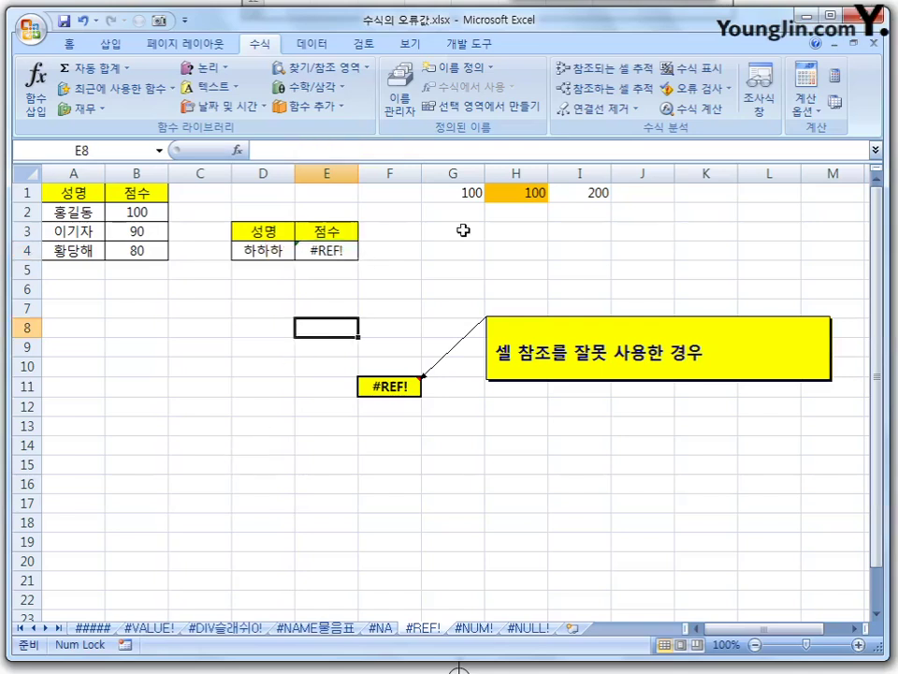
pyautogui.click(467, 192)
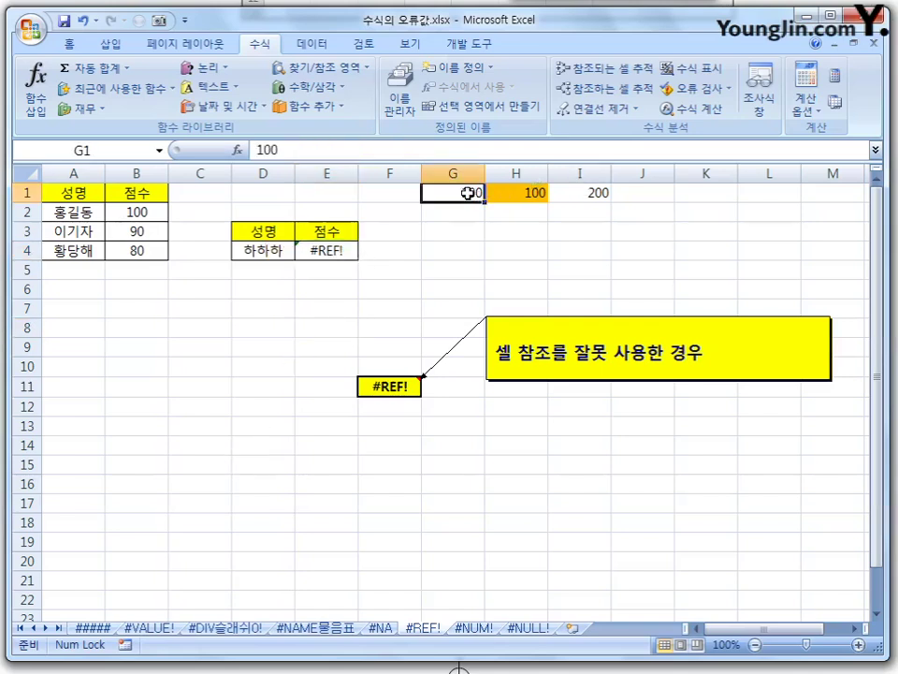
pyautogui.click(592, 190)
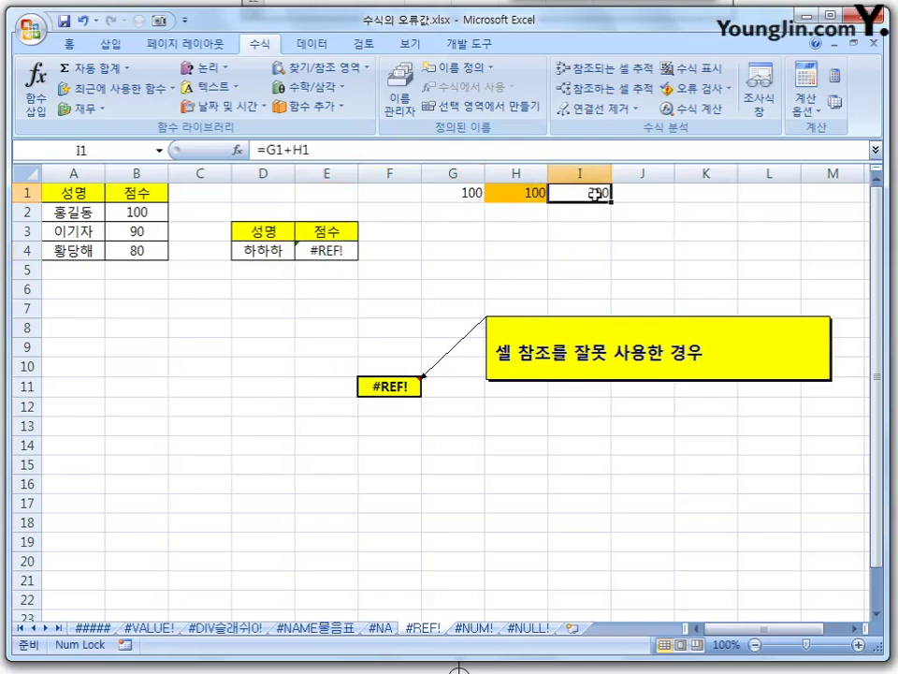
# Delete the entire column H that the addition formula in I1 refers to
pyautogui.click(540, 172)
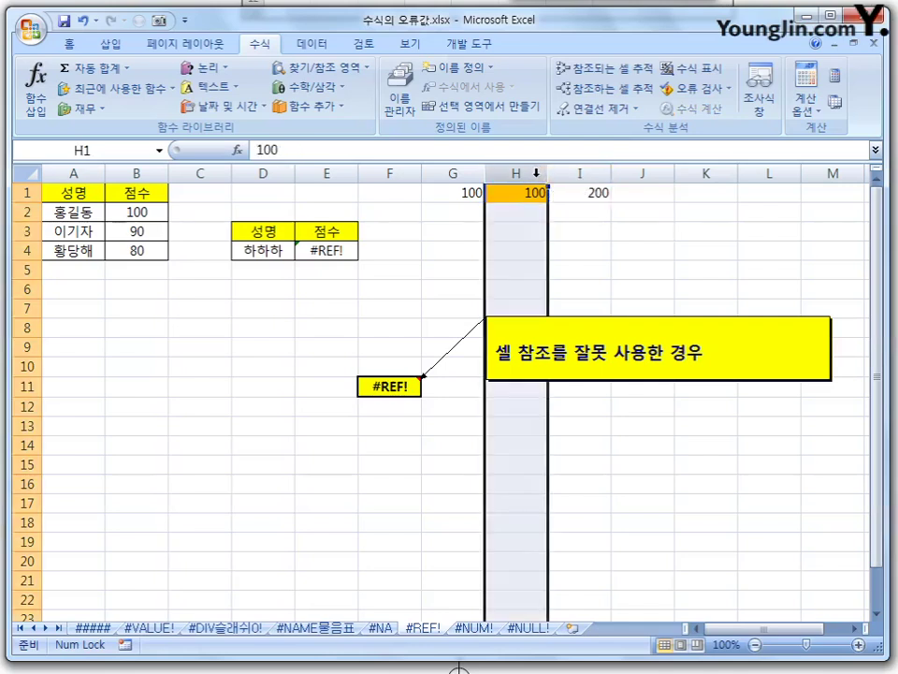
pyautogui.rightClick(536, 172)
pyautogui.click(592, 291)
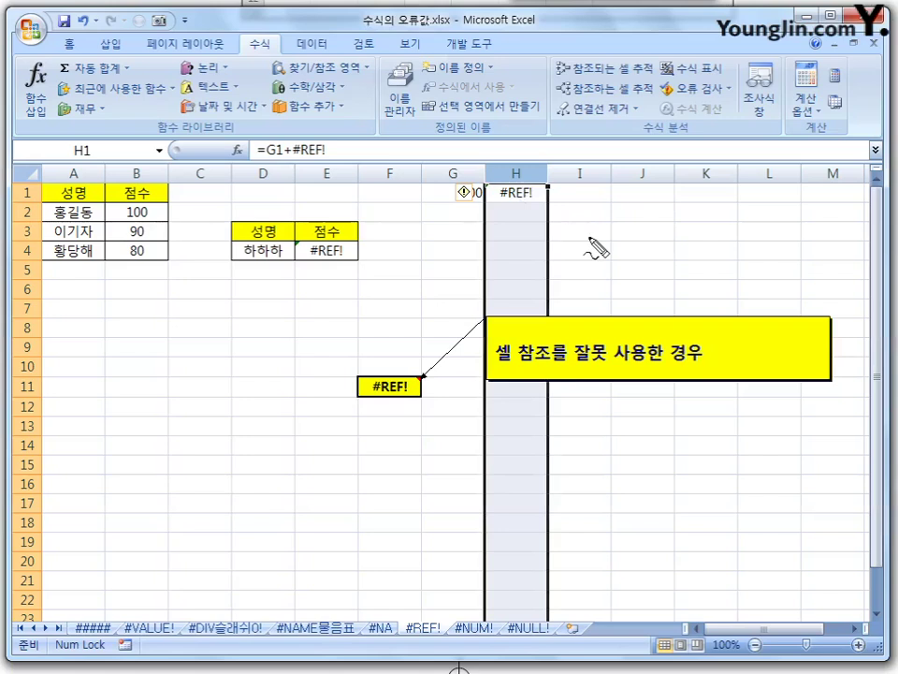
# Temporarily circle the #REF! errors in H1 and E4 and clear the marks
pyautogui.moveTo(544, 188); pyautogui.dragTo(541, 193)
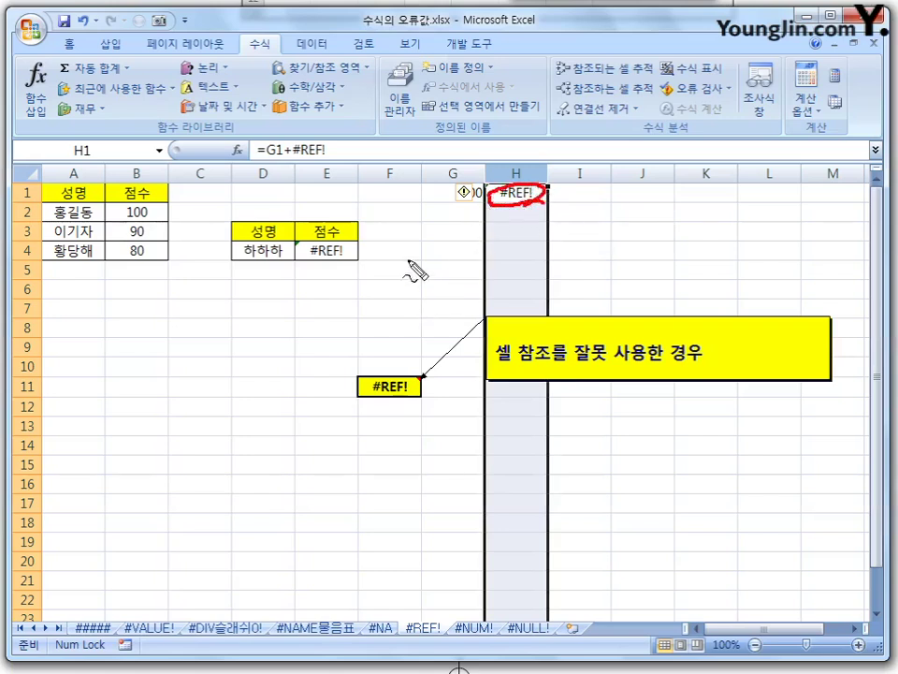
pyautogui.moveTo(343, 243)
pyautogui.mouseDown()
pyautogui.moveTo(333, 261)
pyautogui.moveTo(346, 251)
pyautogui.mouseUp()
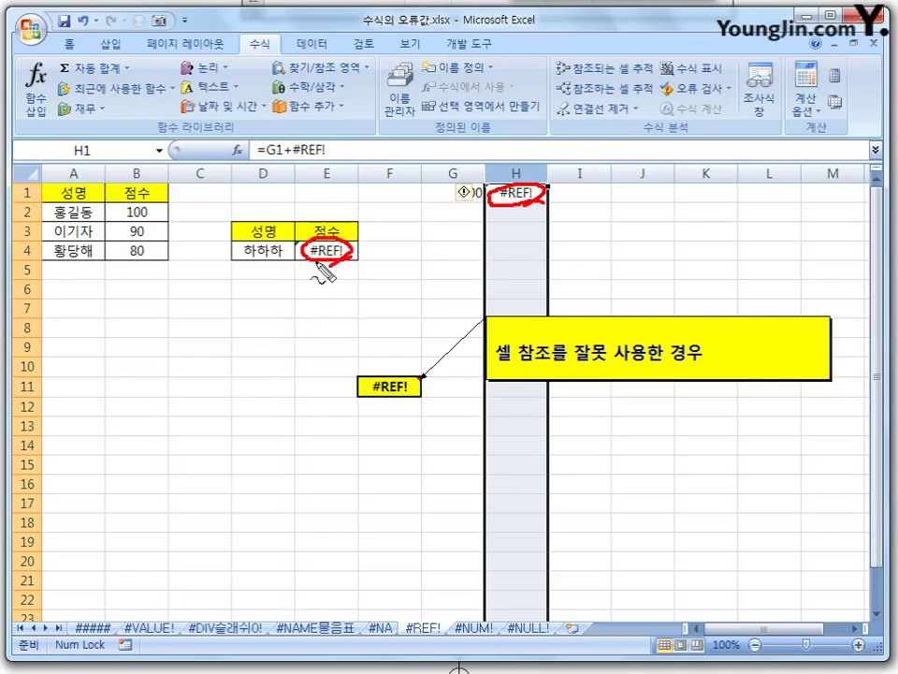
pyautogui.press('Escape')
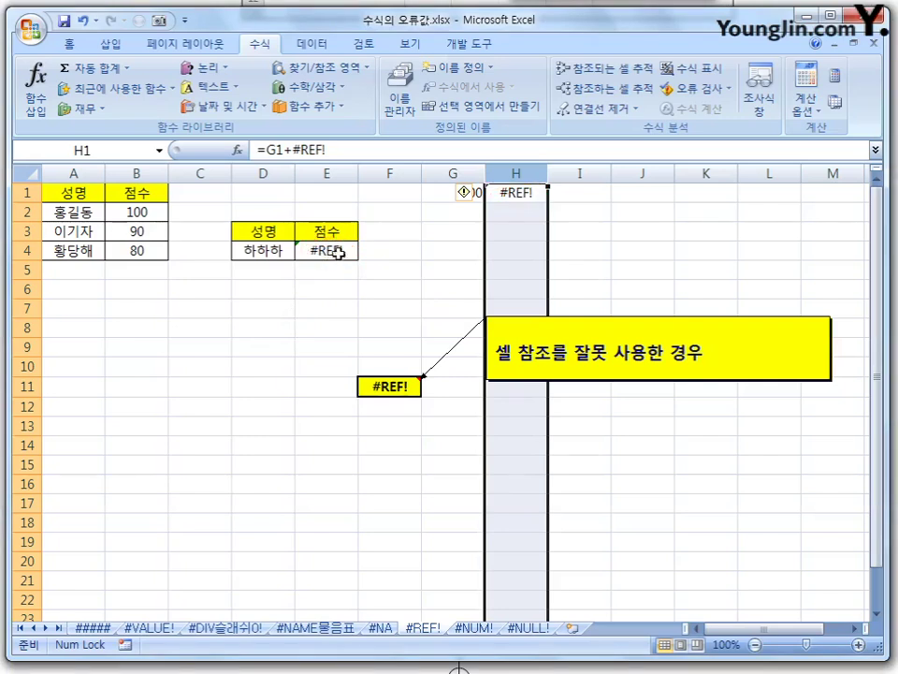
# Mark the VLOOKUP arguments of E4, the lookup value in D4 and the range A2:B4, numbering columns A to C as 1, 2 and 3
pyautogui.click(344, 251)
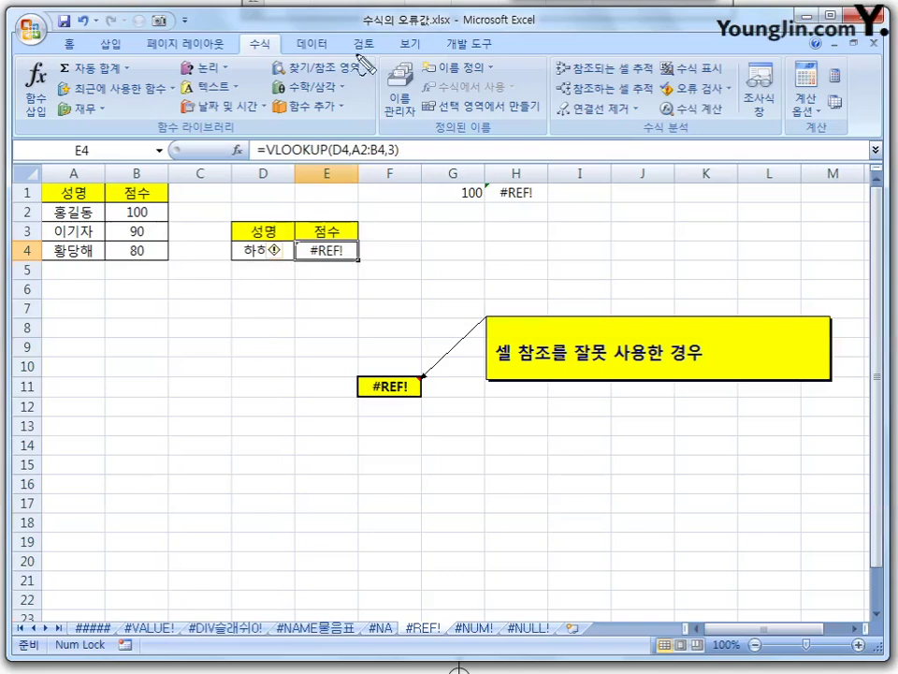
pyautogui.moveTo(282, 162)
pyautogui.mouseDown()
pyautogui.moveTo(325, 165)
pyautogui.moveTo(262, 157)
pyautogui.moveTo(271, 149)
pyautogui.mouseUp()
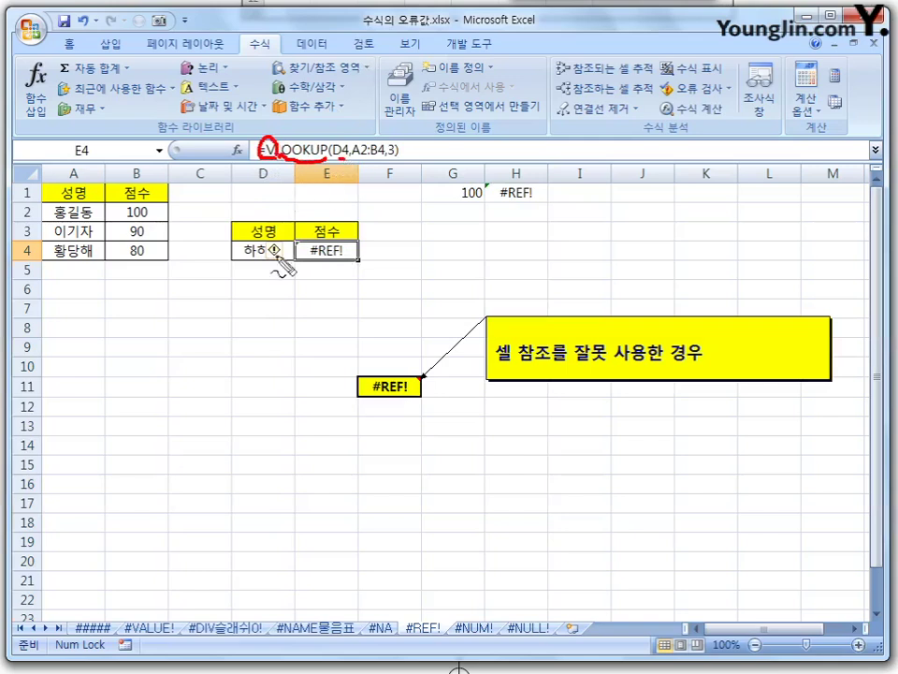
pyautogui.moveTo(281, 262); pyautogui.dragTo(277, 249)
pyautogui.moveTo(341, 160); pyautogui.dragTo(378, 160)
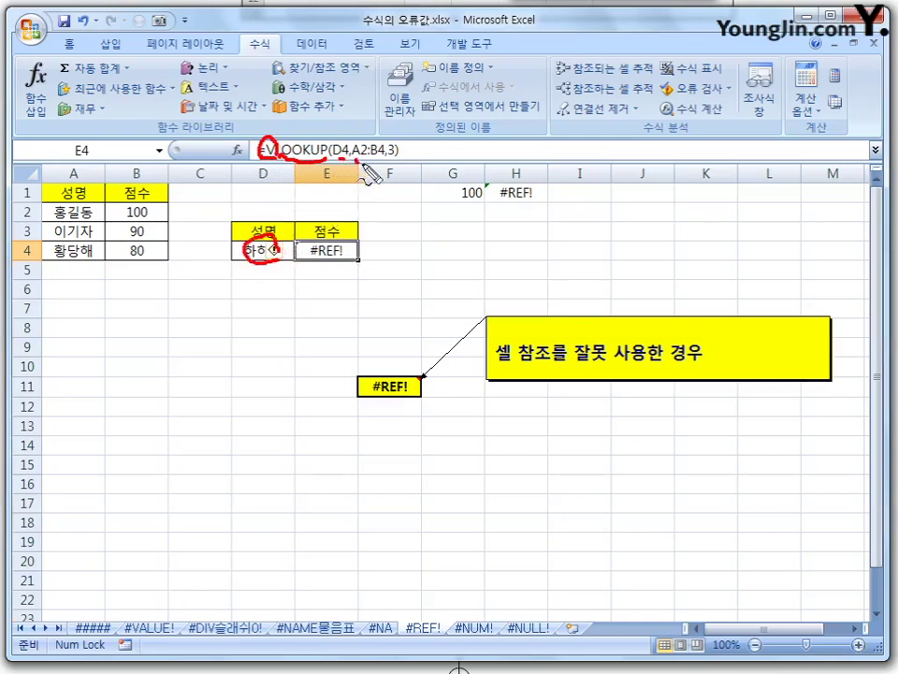
pyautogui.moveTo(52, 208); pyautogui.dragTo(44, 251)
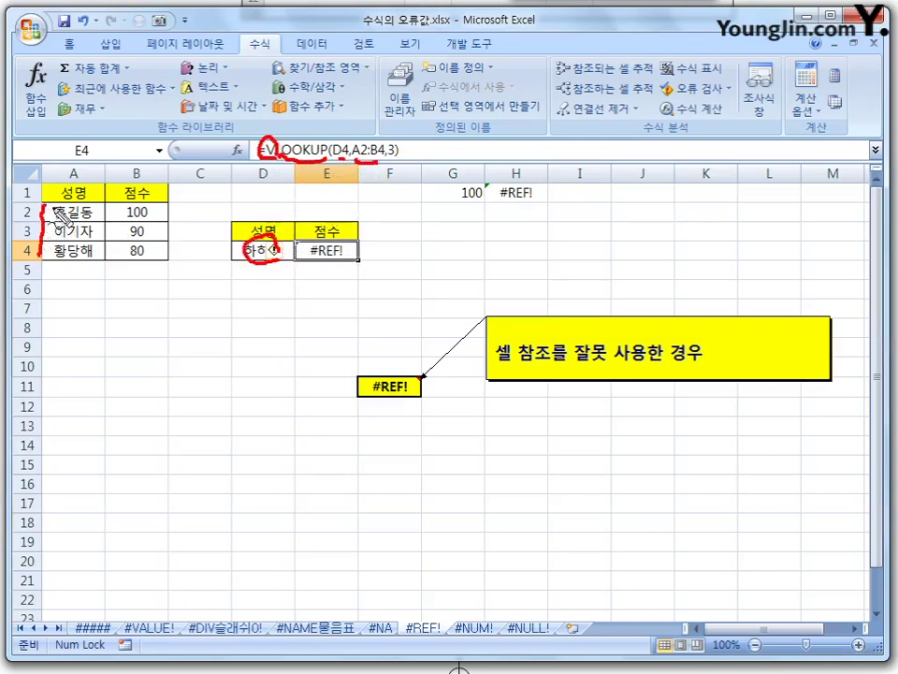
pyautogui.moveTo(47, 204)
pyautogui.mouseDown()
pyautogui.moveTo(129, 216)
pyautogui.moveTo(114, 269)
pyautogui.moveTo(45, 252)
pyautogui.moveTo(65, 307)
pyautogui.mouseUp()
pyautogui.click(394, 161)
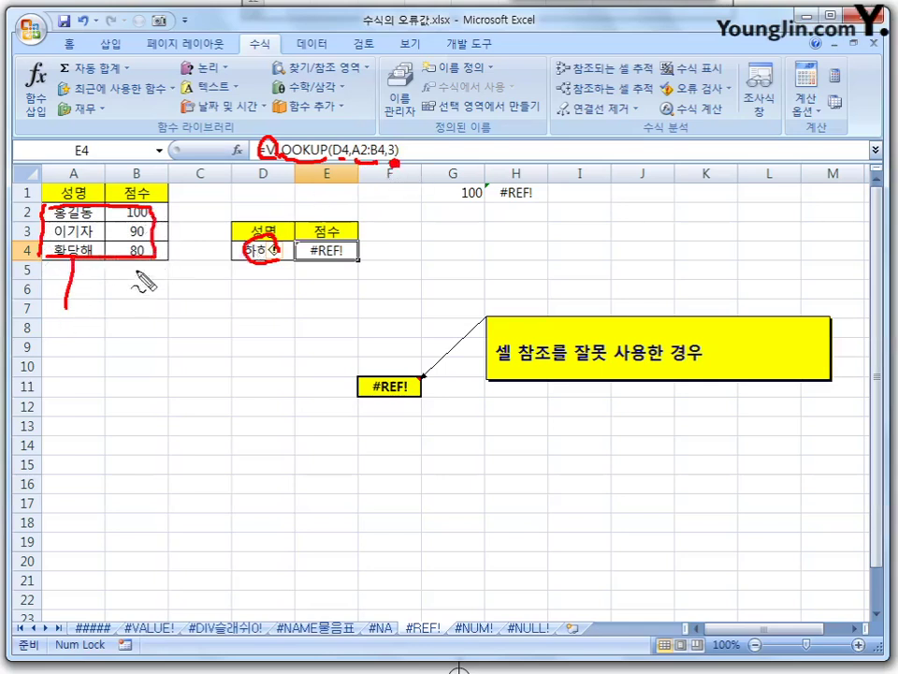
pyautogui.moveTo(127, 274); pyautogui.dragTo(146, 290)
pyautogui.moveTo(190, 182); pyautogui.dragTo(189, 217)
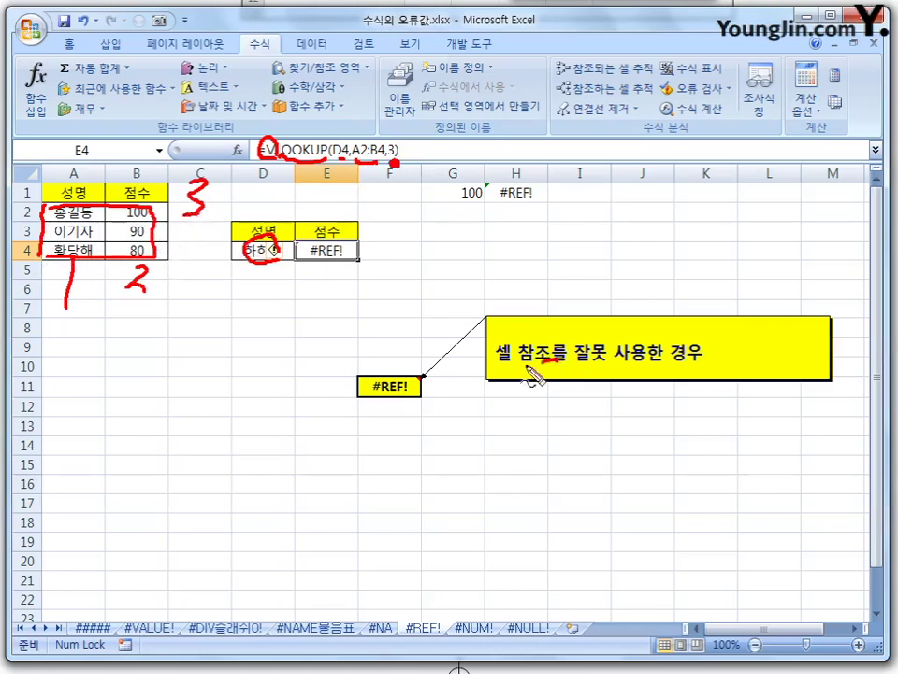
# Circle the cell-reference wording in the explanation and the #REF! values in F11 and E4, and clear all annotations
pyautogui.moveTo(550, 335); pyautogui.dragTo(542, 367)
pyautogui.moveTo(425, 401); pyautogui.dragTo(372, 405)
pyautogui.moveTo(423, 379); pyautogui.dragTo(421, 374)
pyautogui.moveTo(298, 245)
pyautogui.mouseDown()
pyautogui.moveTo(340, 235)
pyautogui.moveTo(360, 261)
pyautogui.mouseUp()
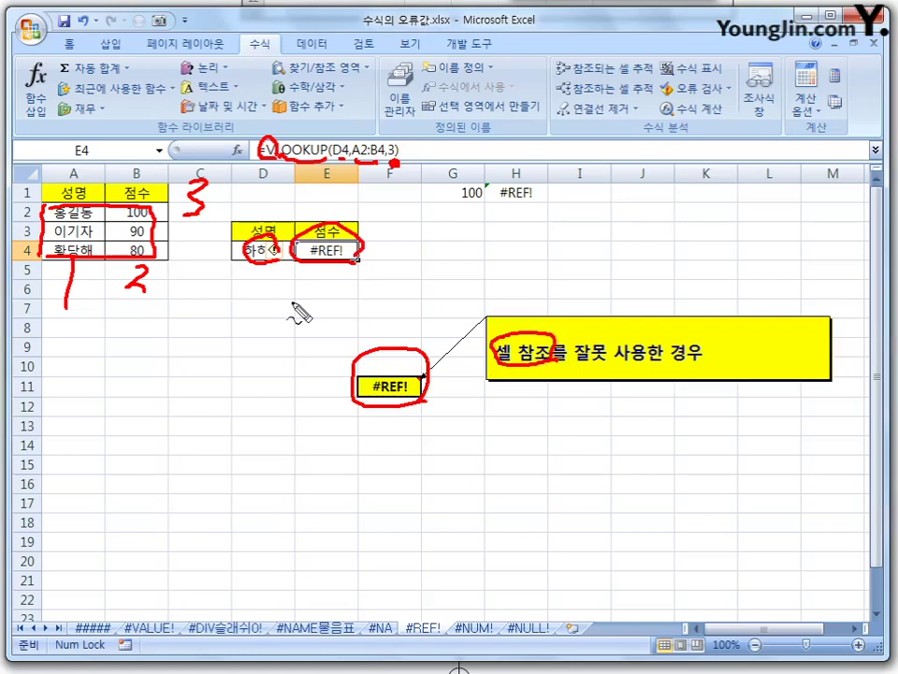
pyautogui.press('Escape')
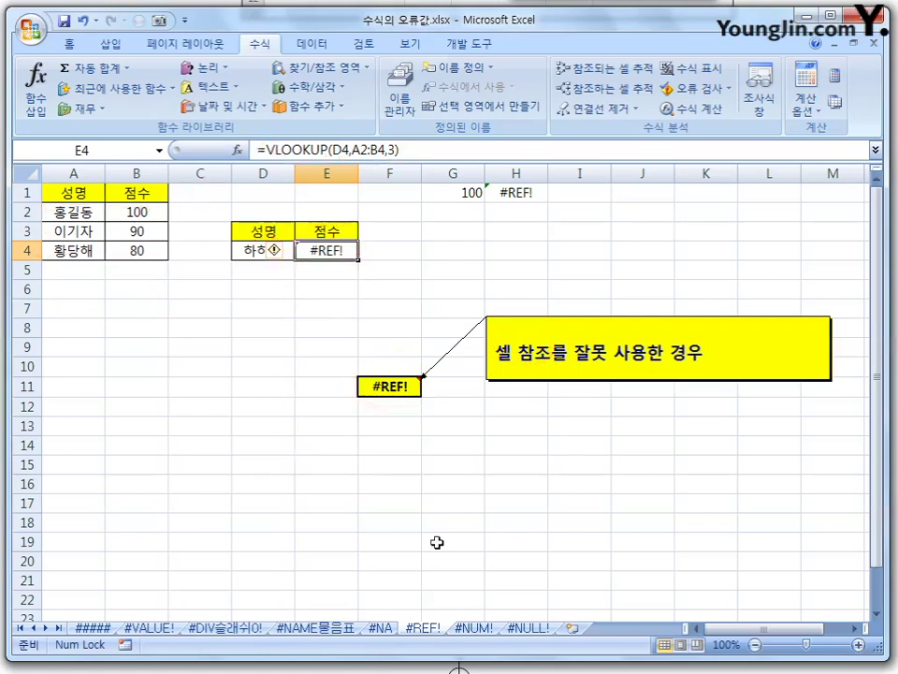
# Show the #NUM! example worksheet, temporarily circle D10 and the word 숫자 in both explanation lines, and clear the marks
pyautogui.click(474, 627)
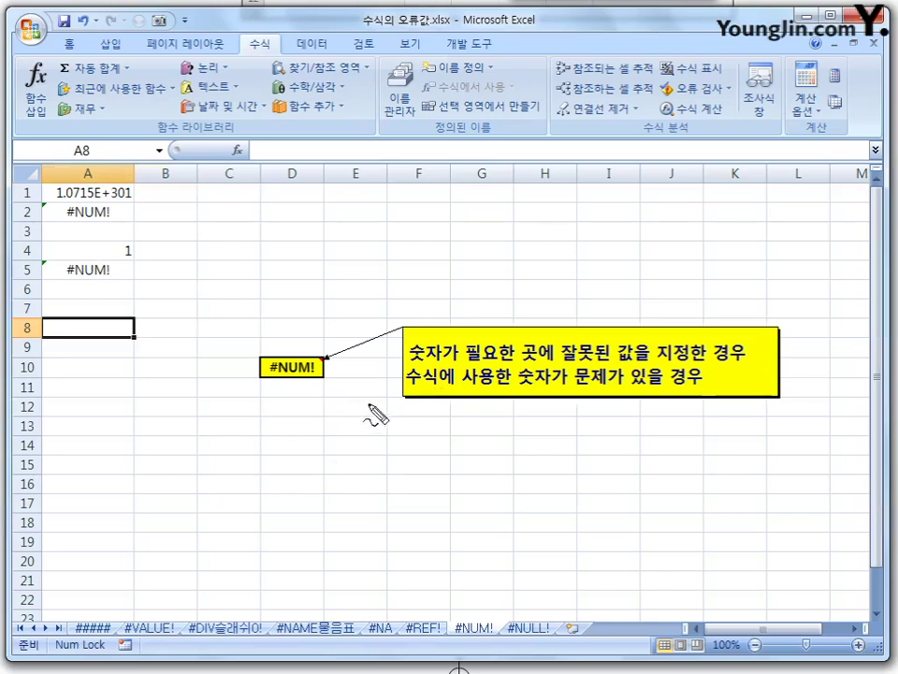
pyautogui.moveTo(322, 343); pyautogui.dragTo(321, 371)
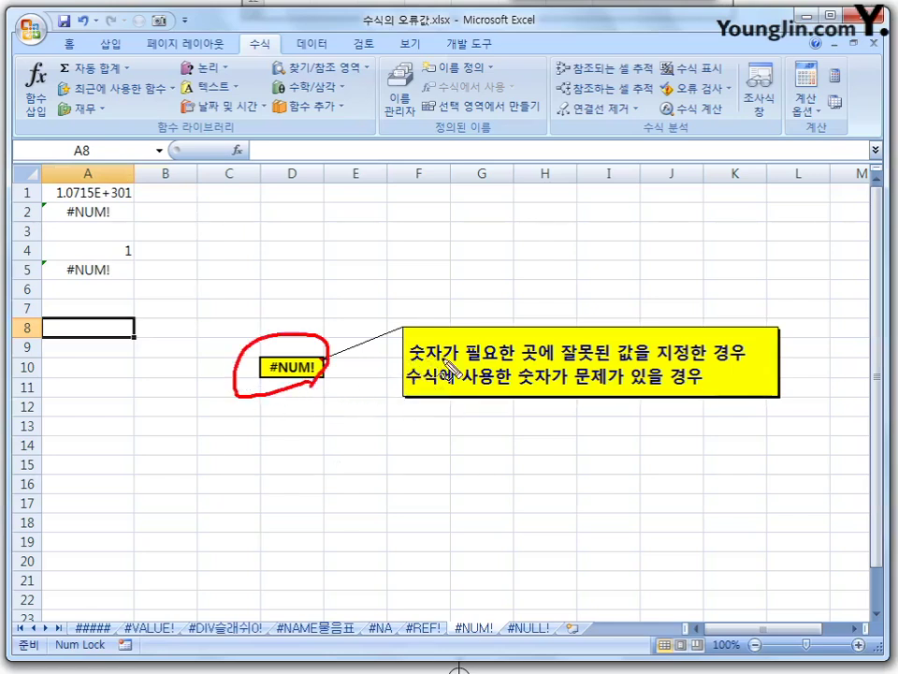
pyautogui.moveTo(444, 341); pyautogui.dragTo(450, 352)
pyautogui.moveTo(513, 382); pyautogui.dragTo(536, 411)
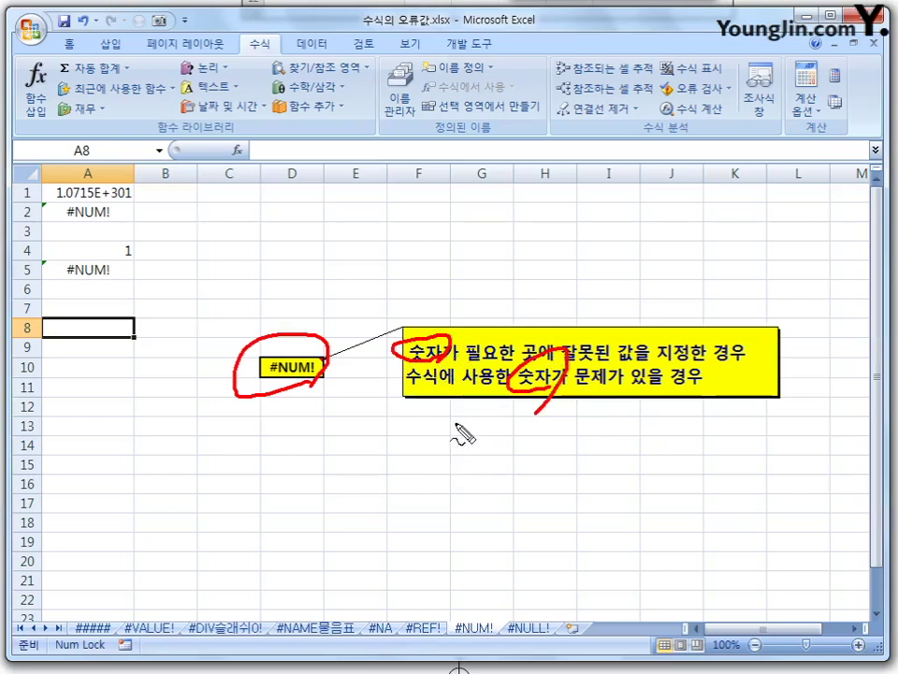
pyautogui.press('Escape')
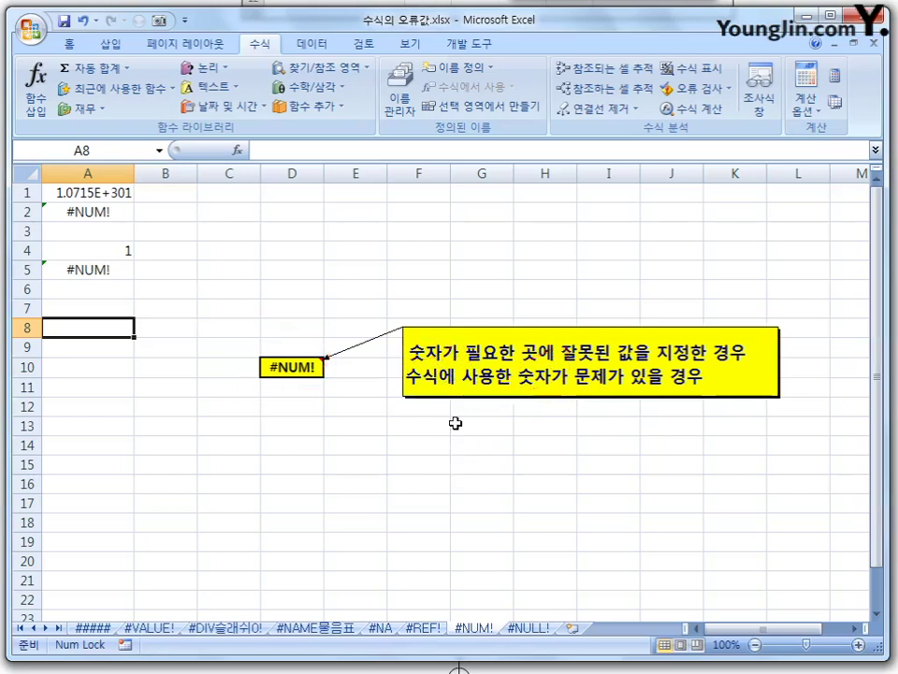
# Dismiss the Windows colour-scheme prompt and examine the power formulas in A1 and A2 and the MOD formula in A4
pyautogui.click(106, 211)
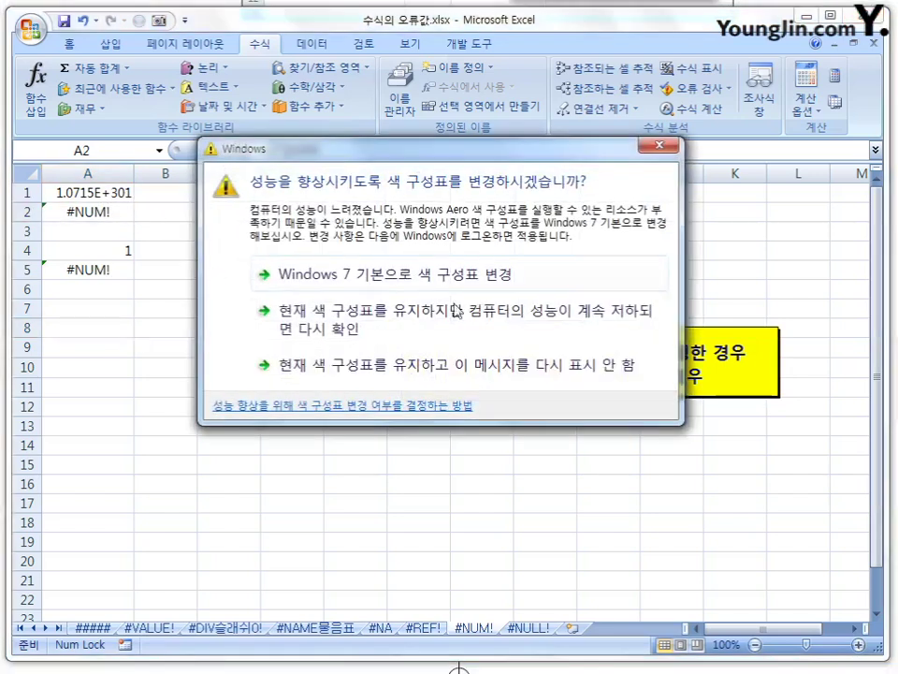
pyautogui.click(659, 146)
pyautogui.click(116, 195)
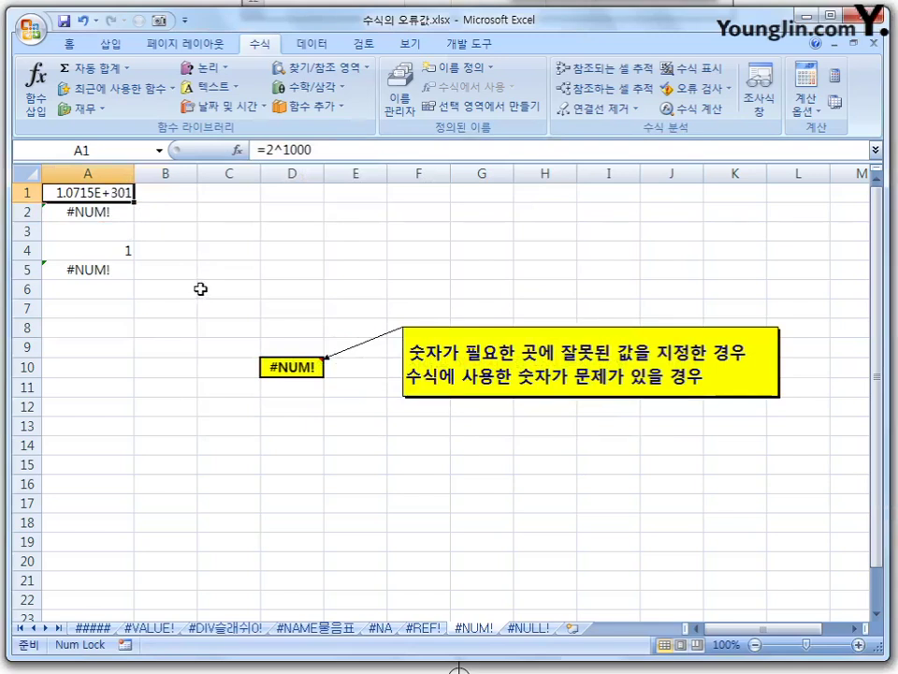
pyautogui.click(129, 212)
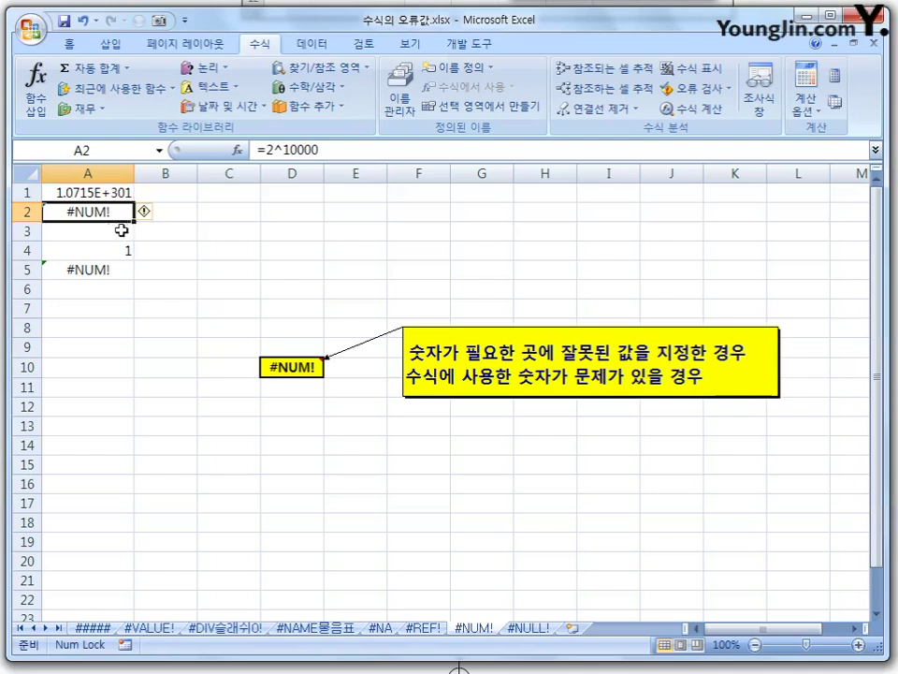
pyautogui.moveTo(146, 223)
pyautogui.click(125, 249)
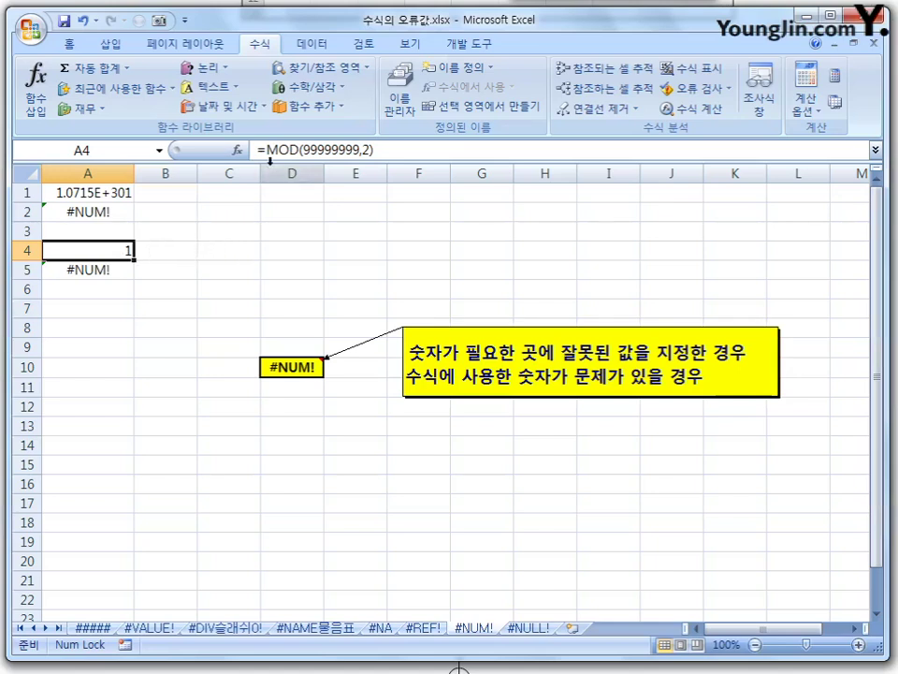
pyautogui.click(235, 238)
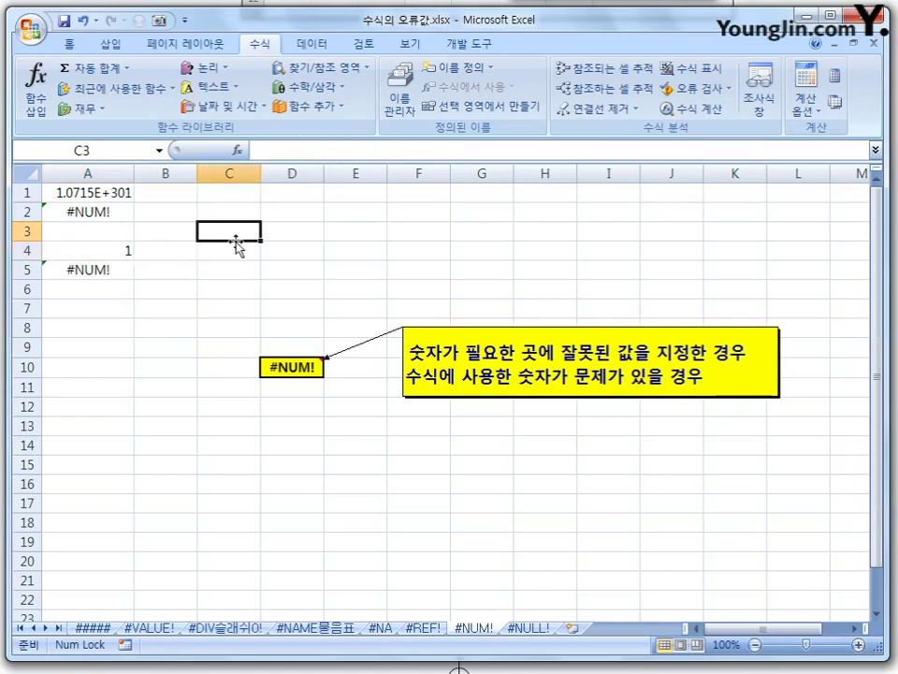
pyautogui.write('=ㅂㅇ')
pyautogui.press('BackSpace')
pyautogui.press('BackSpace')
pyautogui.press('BackSpace')
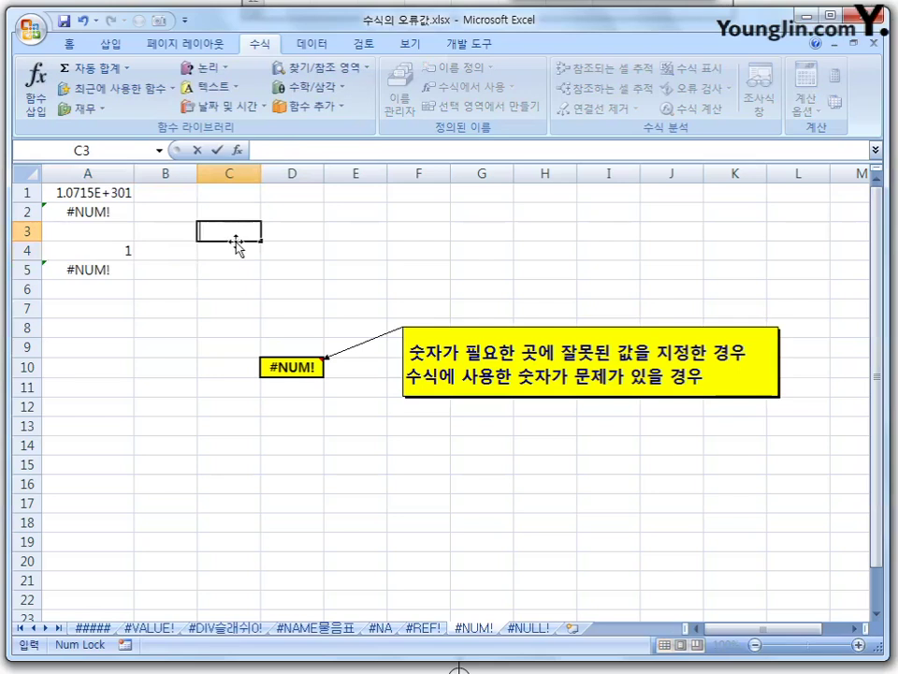
pyautogui.write('=mod')
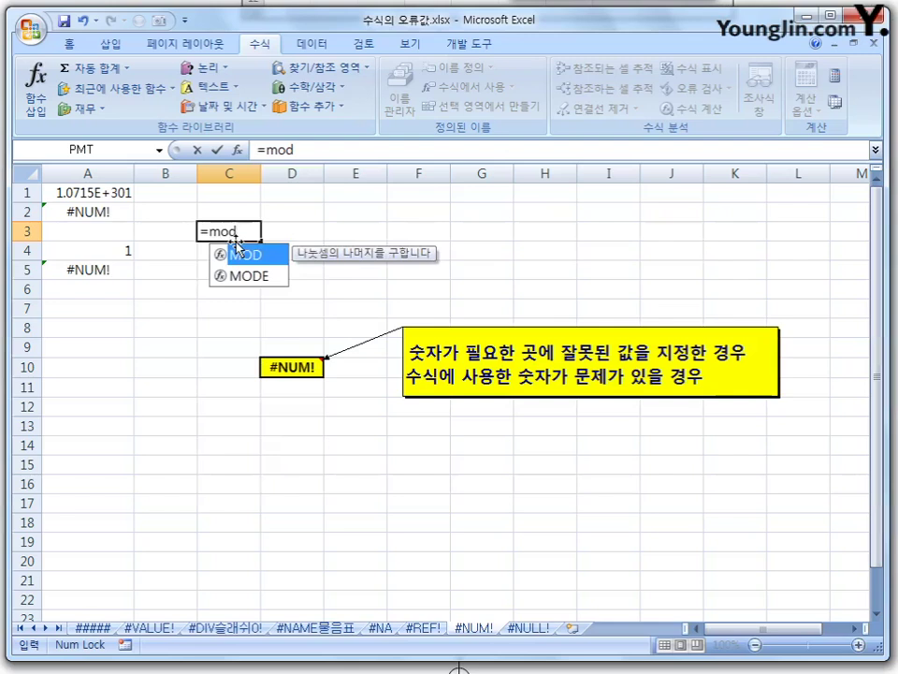
pyautogui.press('BackSpace')
pyautogui.press('Escape')
# Return to A4 and inspect its MOD formula's number argument in edit mode, keeping the formula as it is
pyautogui.press('Down')
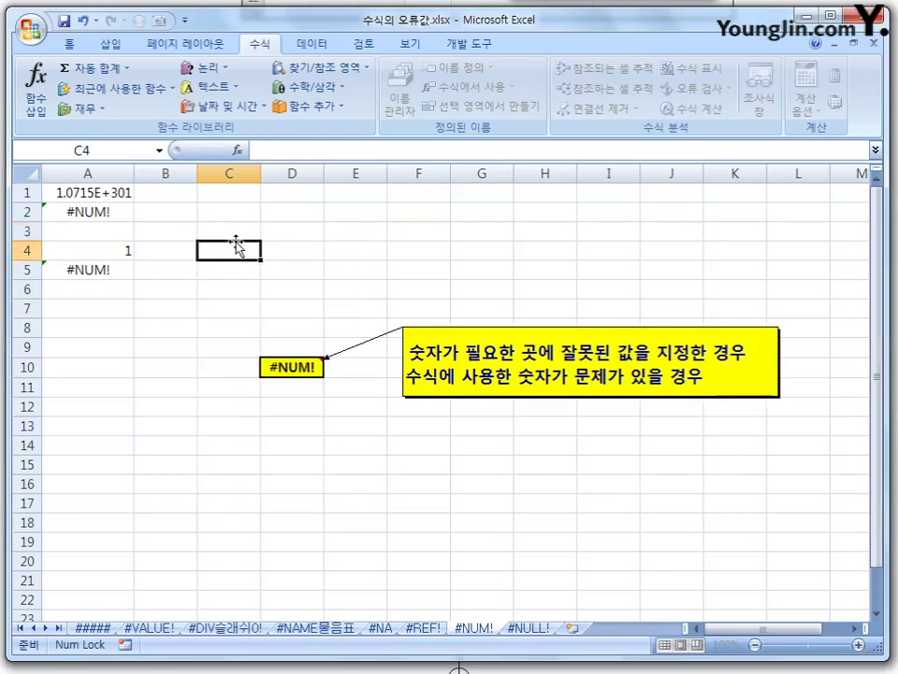
pyautogui.press('Left')
pyautogui.press('Left')
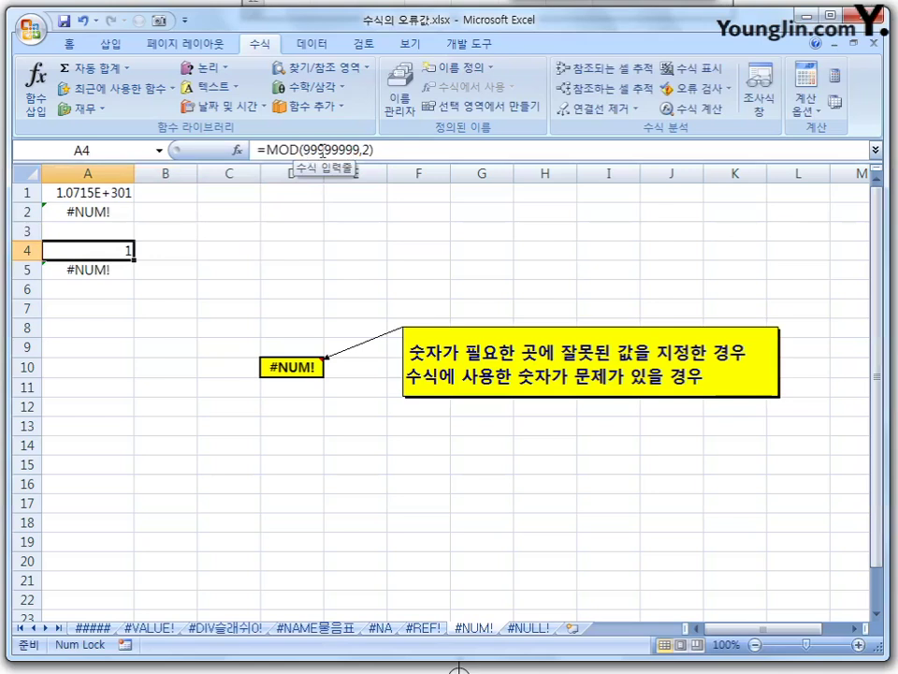
pyautogui.click(353, 150)
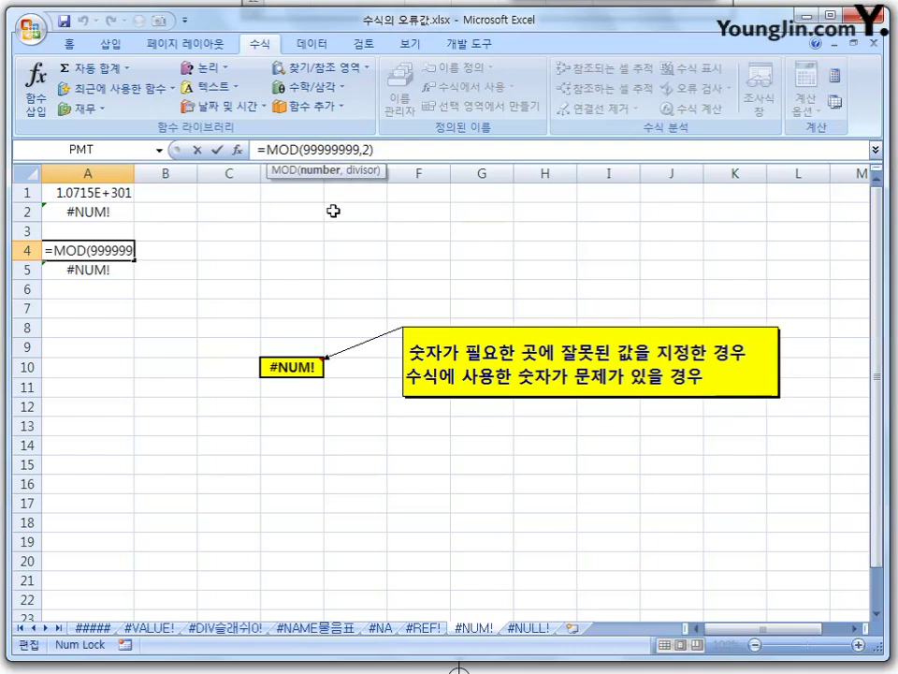
pyautogui.write('9')
pyautogui.press('Return')
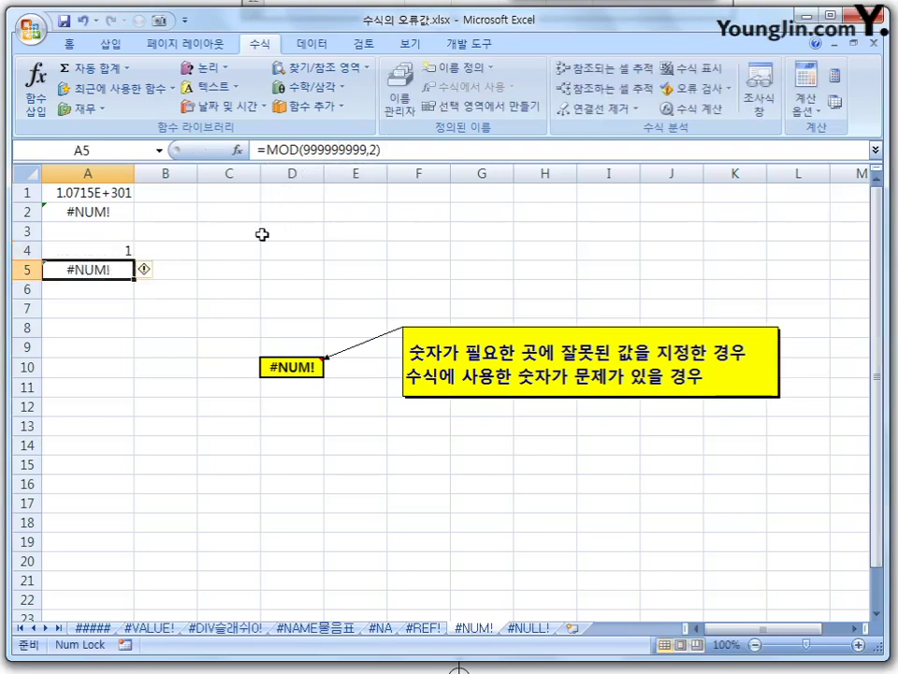
# Open the MOD formula in A5 for inspection at its number argument and reselect the cell
pyautogui.press('F2')
pyautogui.press('Left')
pyautogui.press('Left')
pyautogui.press('Left')
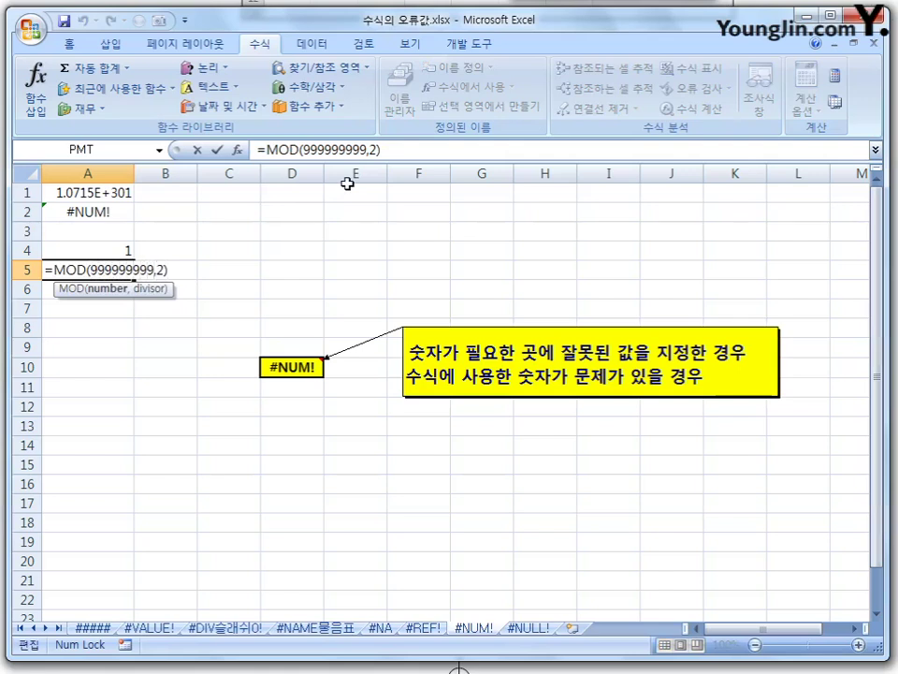
pyautogui.press('Return')
pyautogui.press('Up')
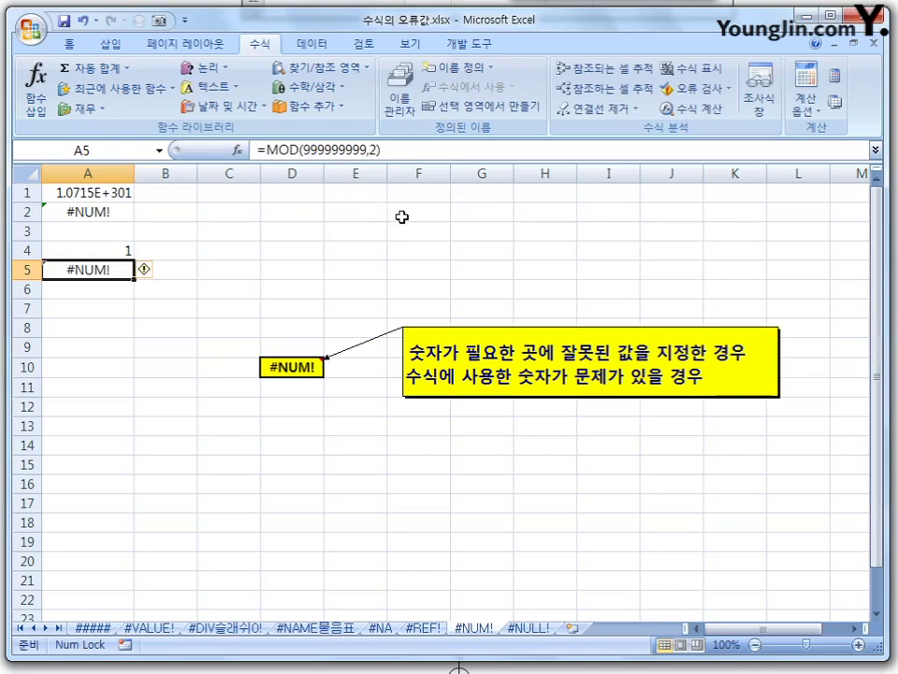
# Compare the #NUM! formulas in A2 and A5 and dismiss the Windows colour-scheme prompt
pyautogui.click(94, 210)
pyautogui.click(114, 270)
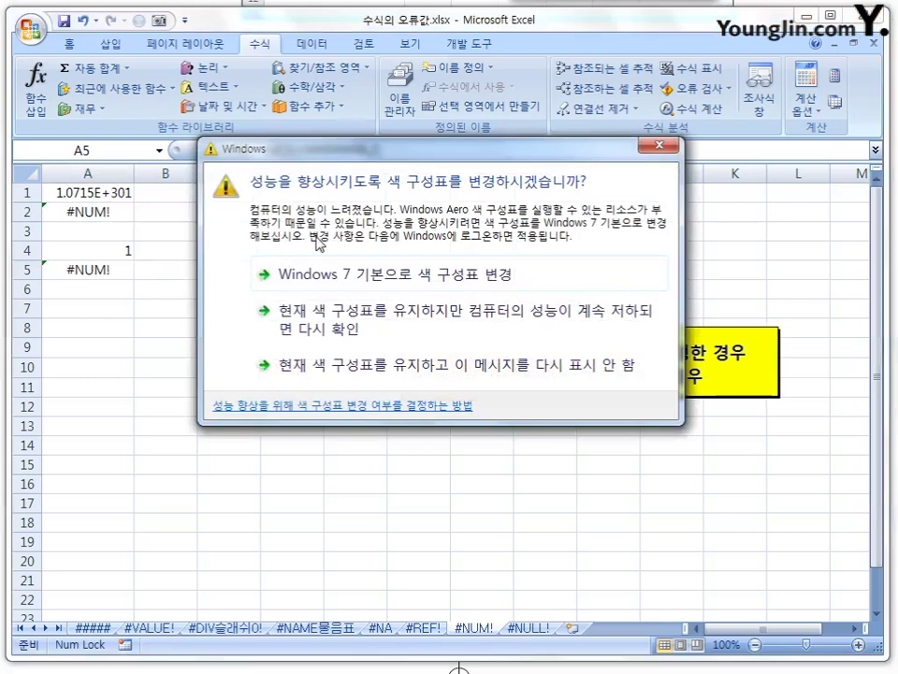
pyautogui.click(659, 145)
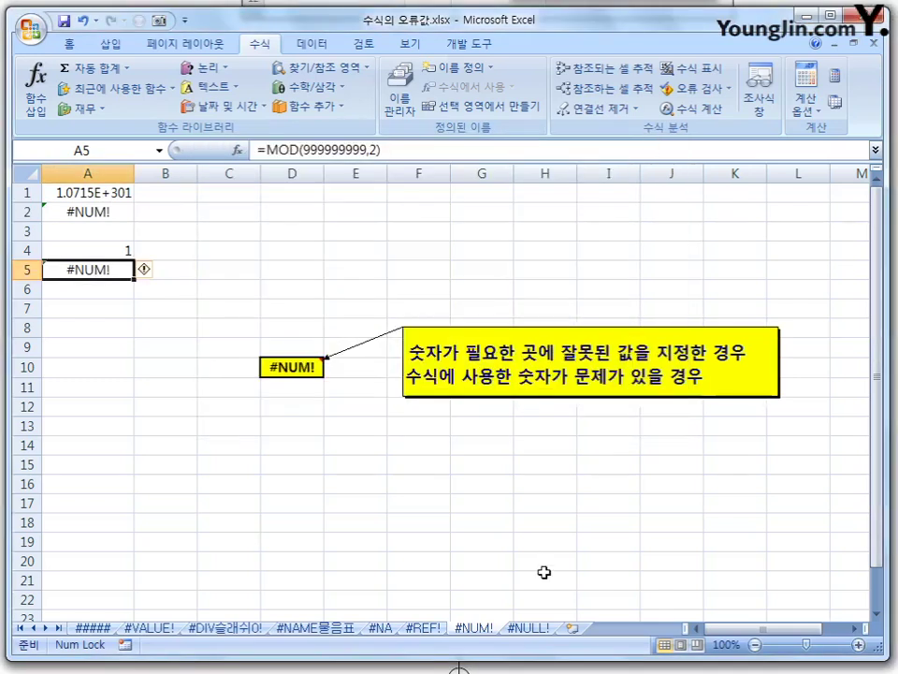
# Show the #NULL! example worksheet, temporarily mark 공백 and 교차 지점 in the explanation, and clear the marks
pyautogui.click(528, 628)
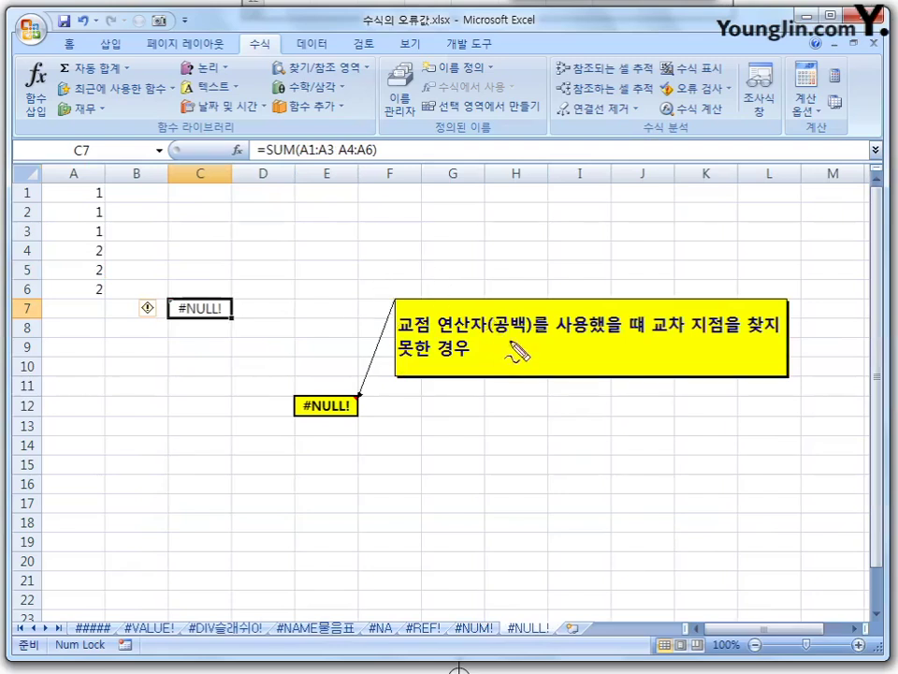
pyautogui.moveTo(520, 309)
pyautogui.mouseDown()
pyautogui.moveTo(522, 300)
pyautogui.moveTo(517, 333)
pyautogui.mouseUp()
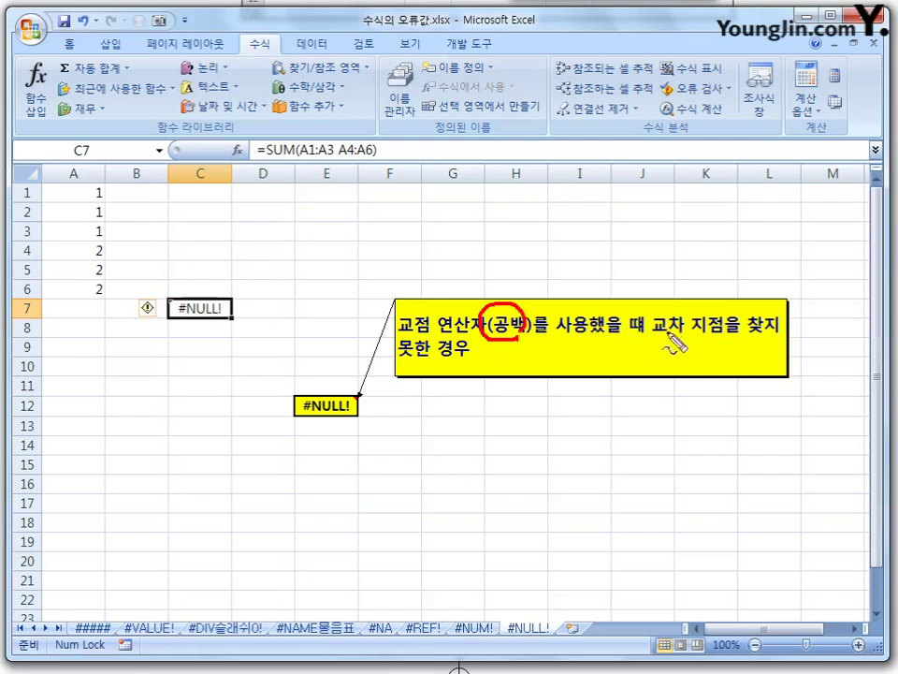
pyautogui.moveTo(652, 331); pyautogui.dragTo(713, 332)
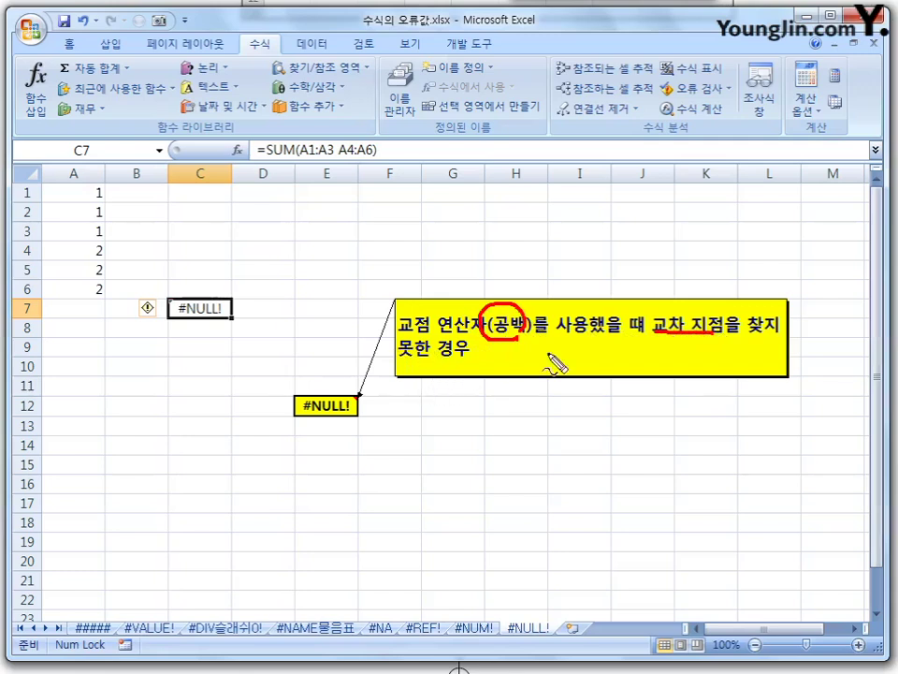
pyautogui.press('Escape')
pyautogui.click(463, 489)
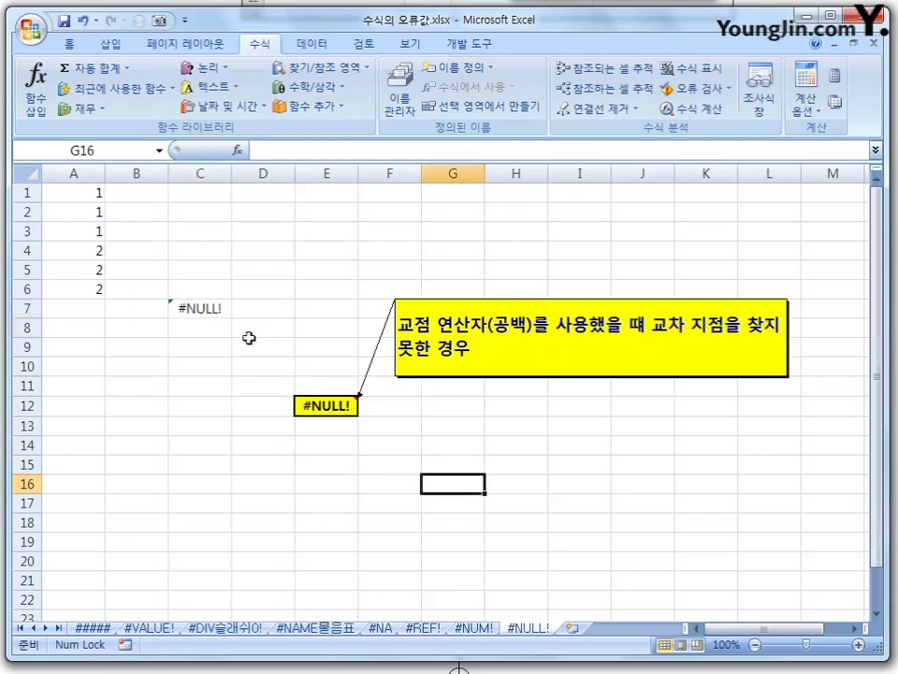
# Inspect the space-separated ranges A1:A3 and A4:A6 in the SUM formula of C7 and reselect the cell
pyautogui.click(211, 307)
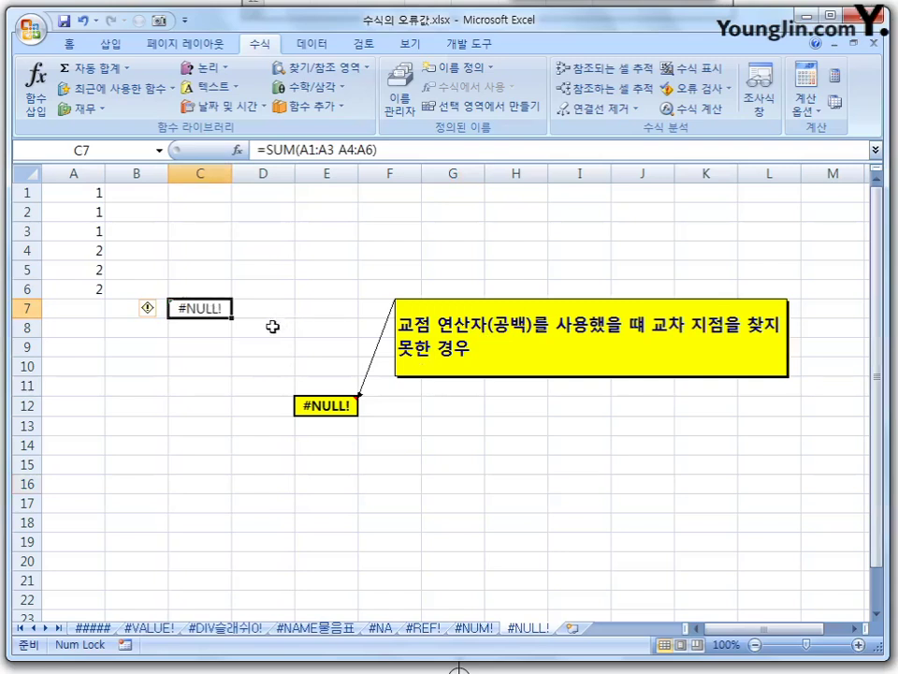
pyautogui.press('F2')
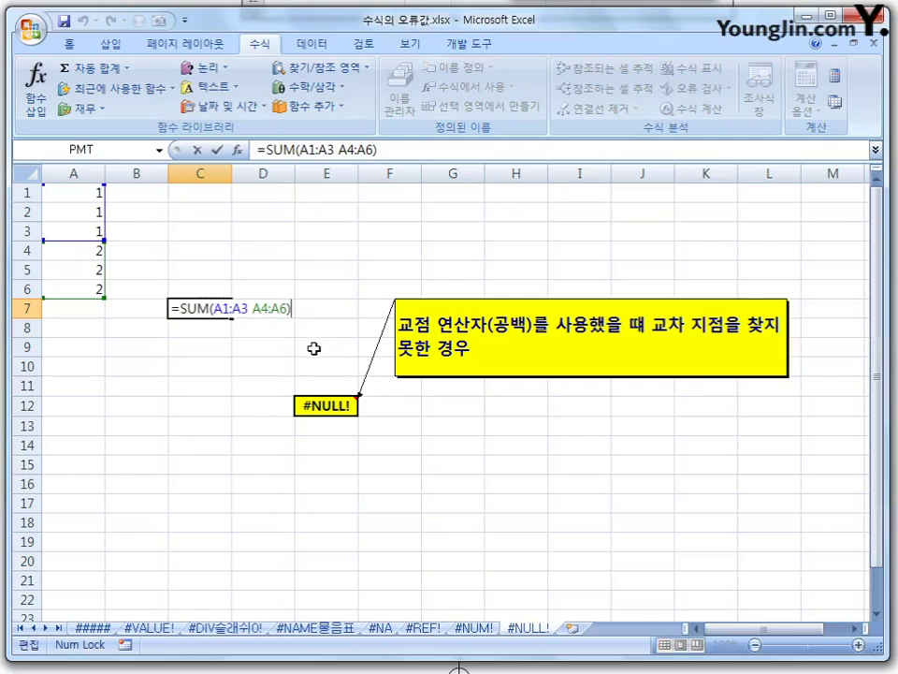
pyautogui.press('Return')
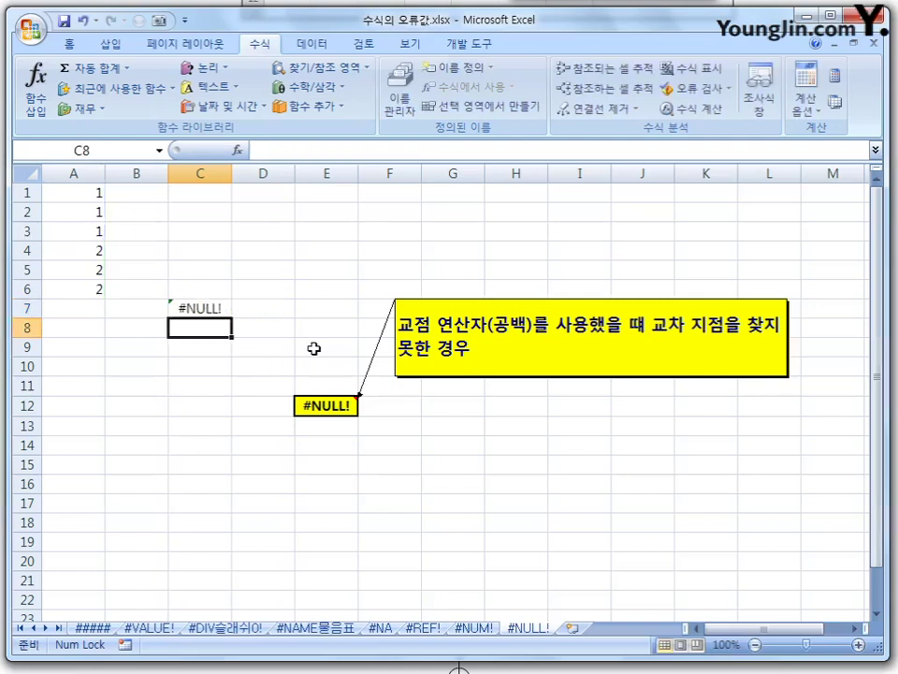
pyautogui.press('Up')
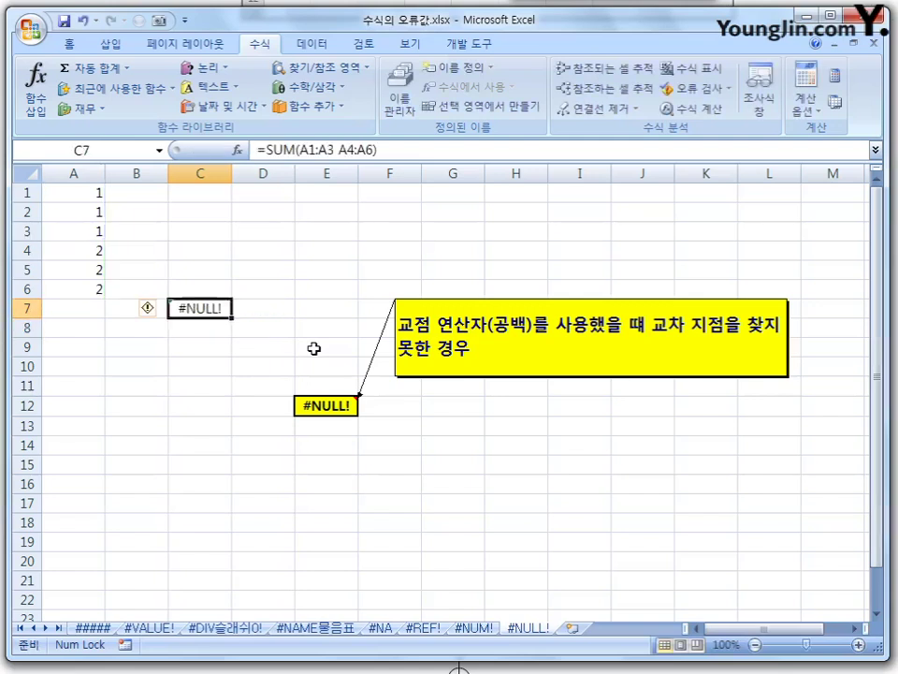
# Change the second range in C7's SUM formula to A3:A6 so it intersects A1:A3
pyautogui.press('F2')
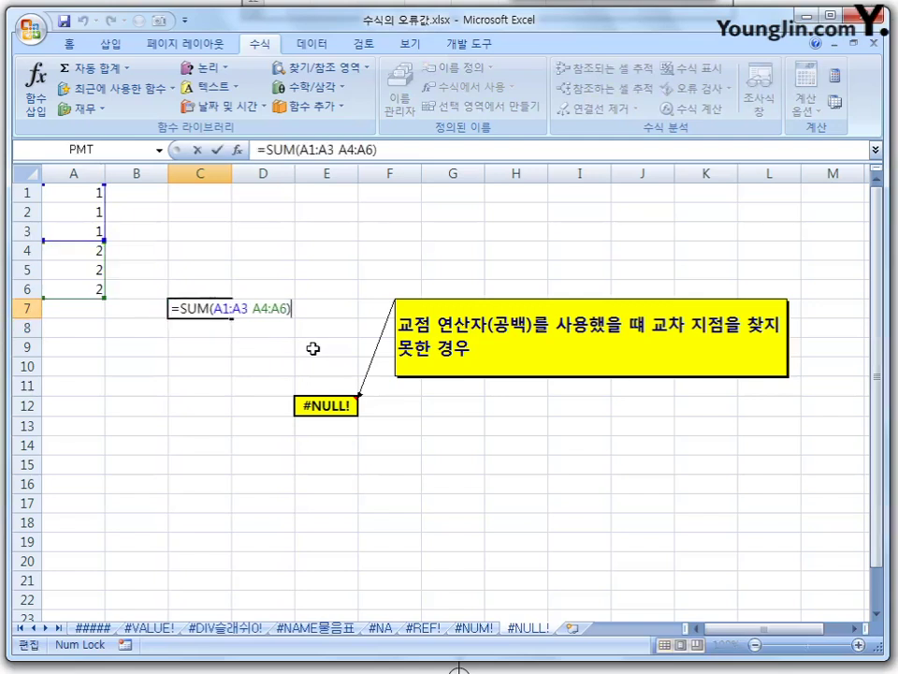
pyautogui.click(264, 310)
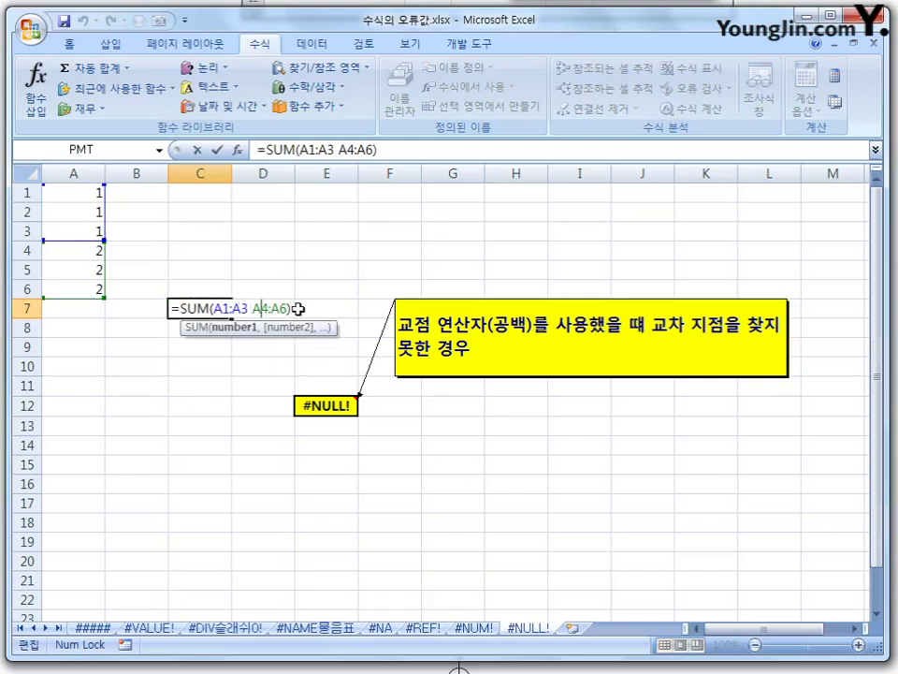
pyautogui.press('BackSpace')
pyautogui.write('3')
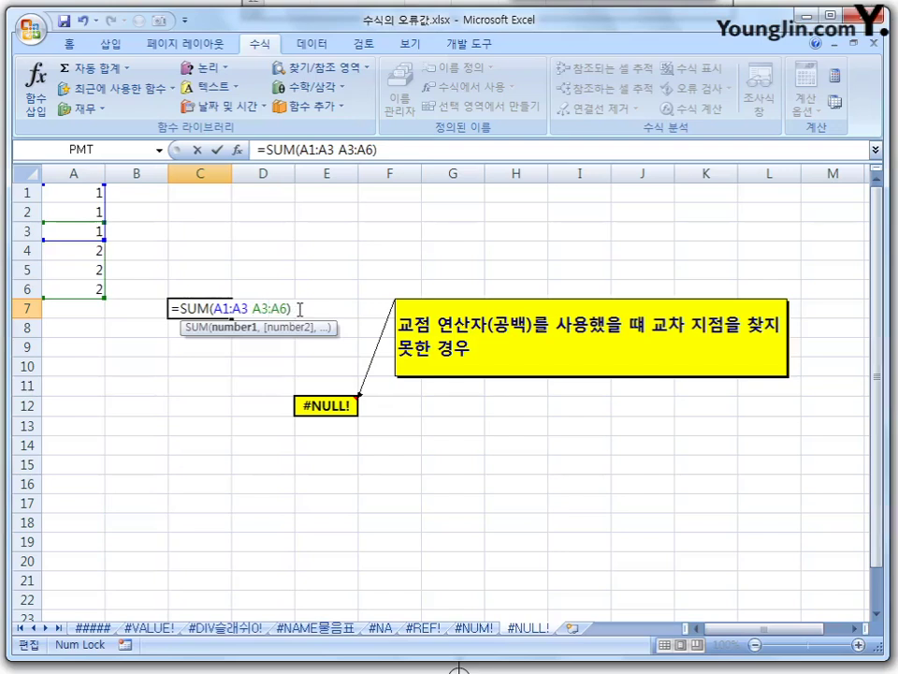
pyautogui.press('Return')
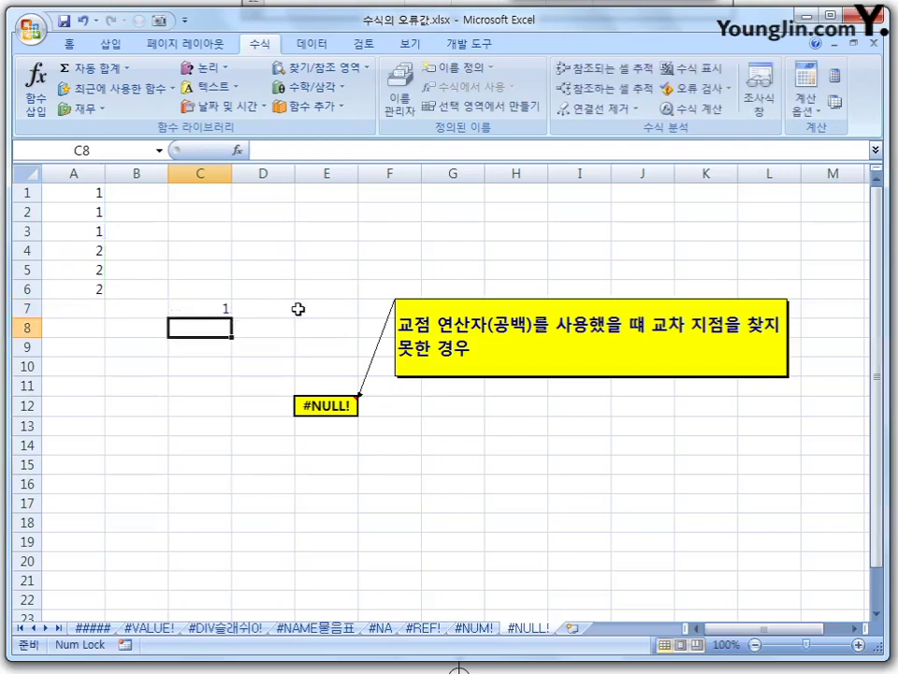
# Restore the second range in C7's SUM formula to A4:A6, keeping the space after A1:A3
pyautogui.press('Up')
pyautogui.press('F2')
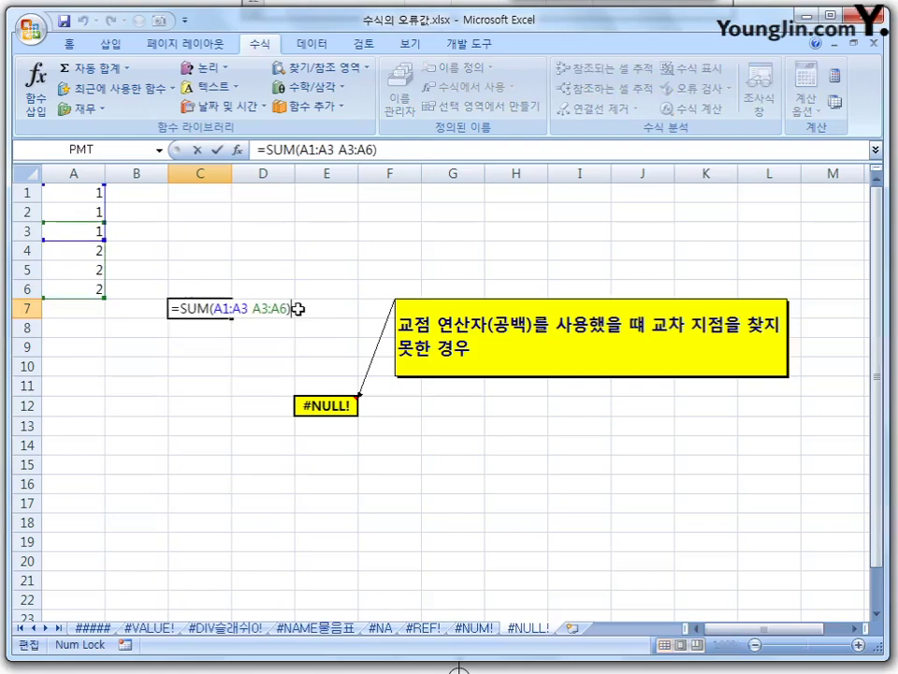
pyautogui.press('Left')
pyautogui.press('Left')
pyautogui.press('Left')
pyautogui.press('Left')
pyautogui.press('Left')
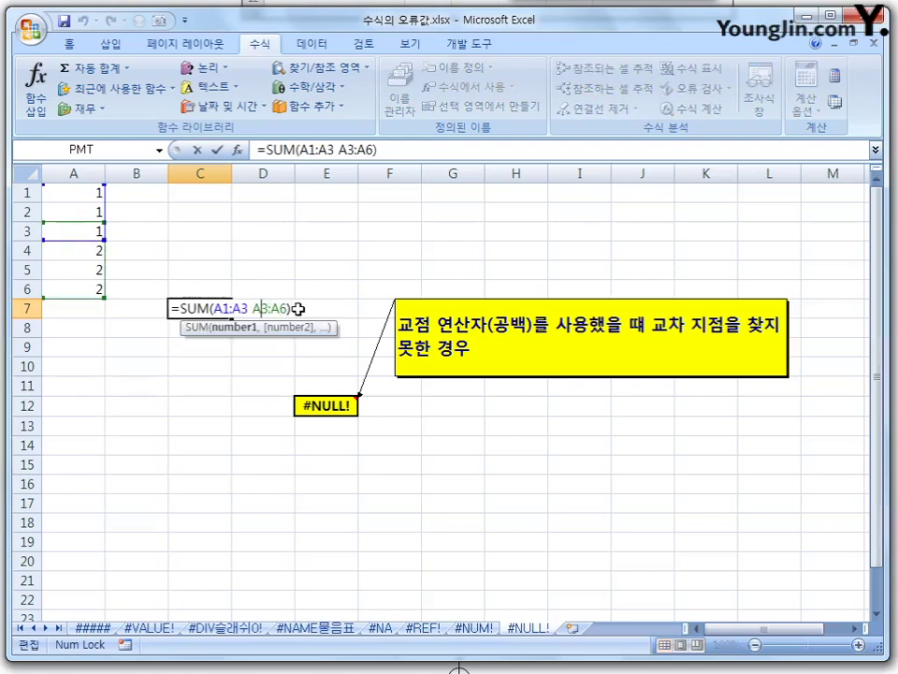
pyautogui.press('Delete')
pyautogui.write('4')
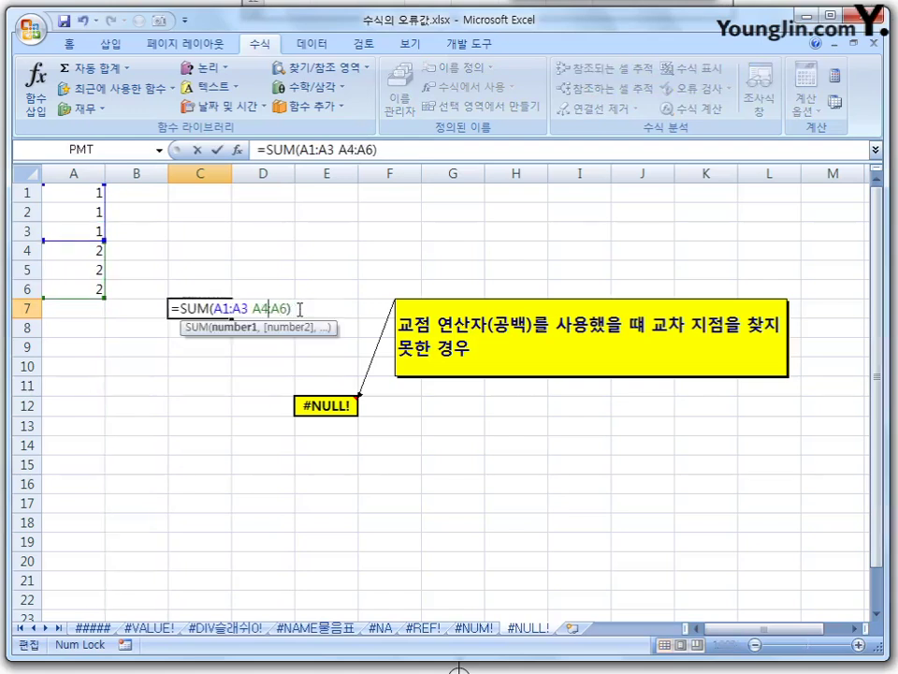
pyautogui.press('Return')
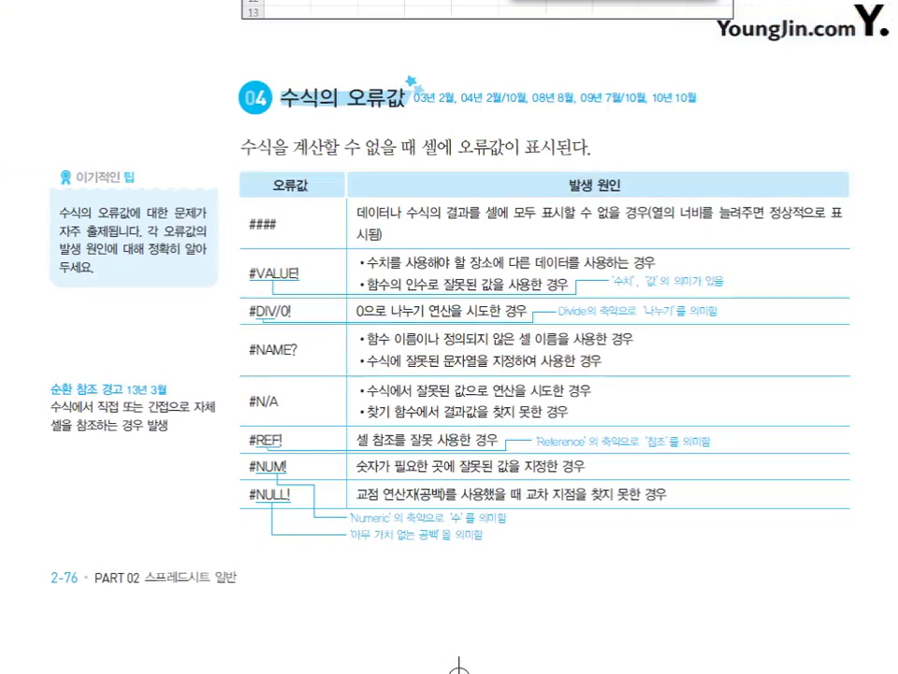
# Switch to the textbook document and show section 05, 수식 분석 도구 사용하기, past the error-value table
pyautogui.scroll(-10, 449, 336)
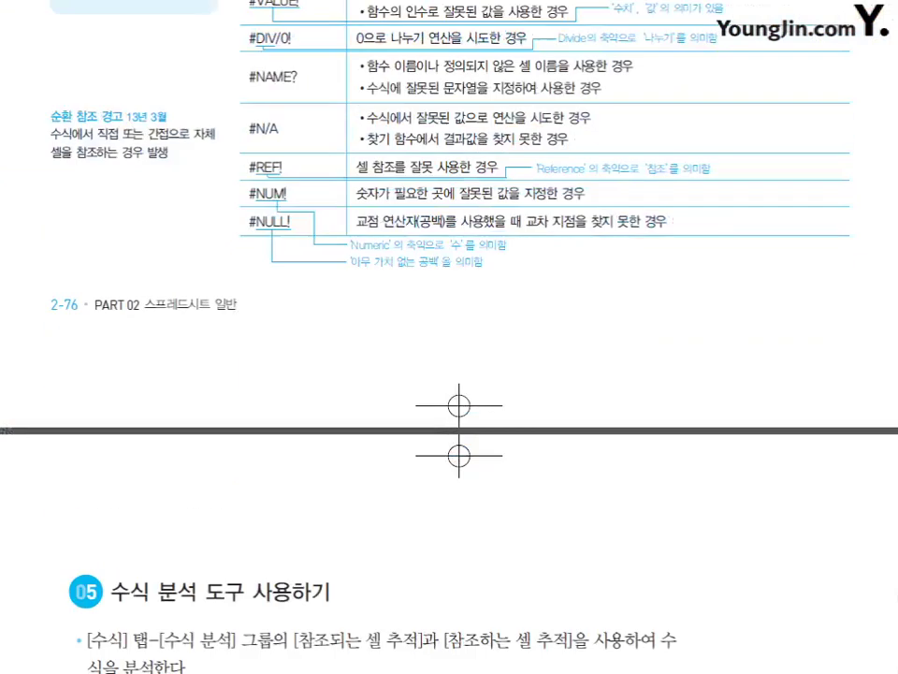
pyautogui.scroll(-3, 449, 337)
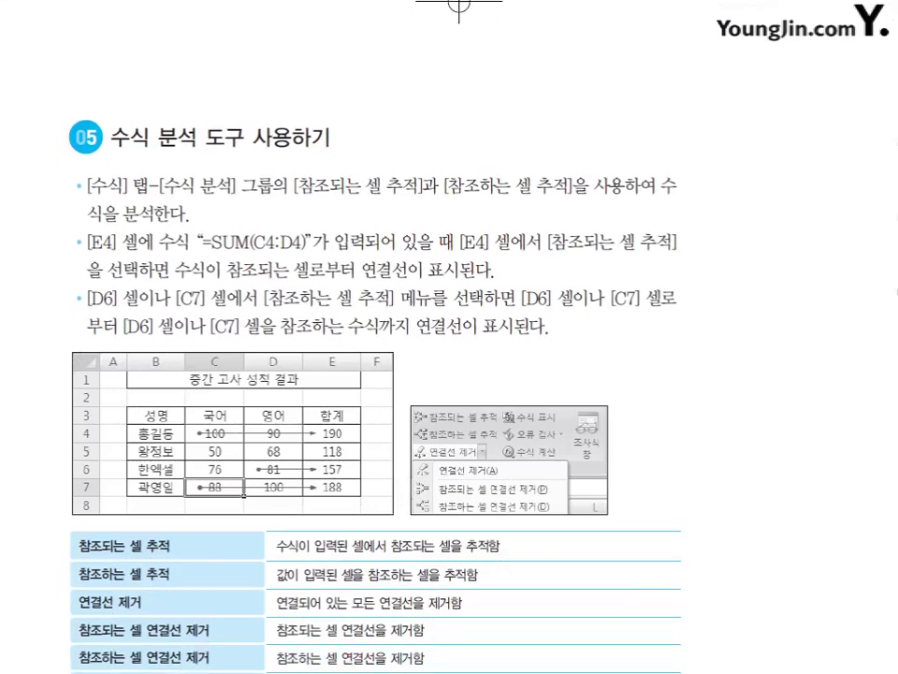